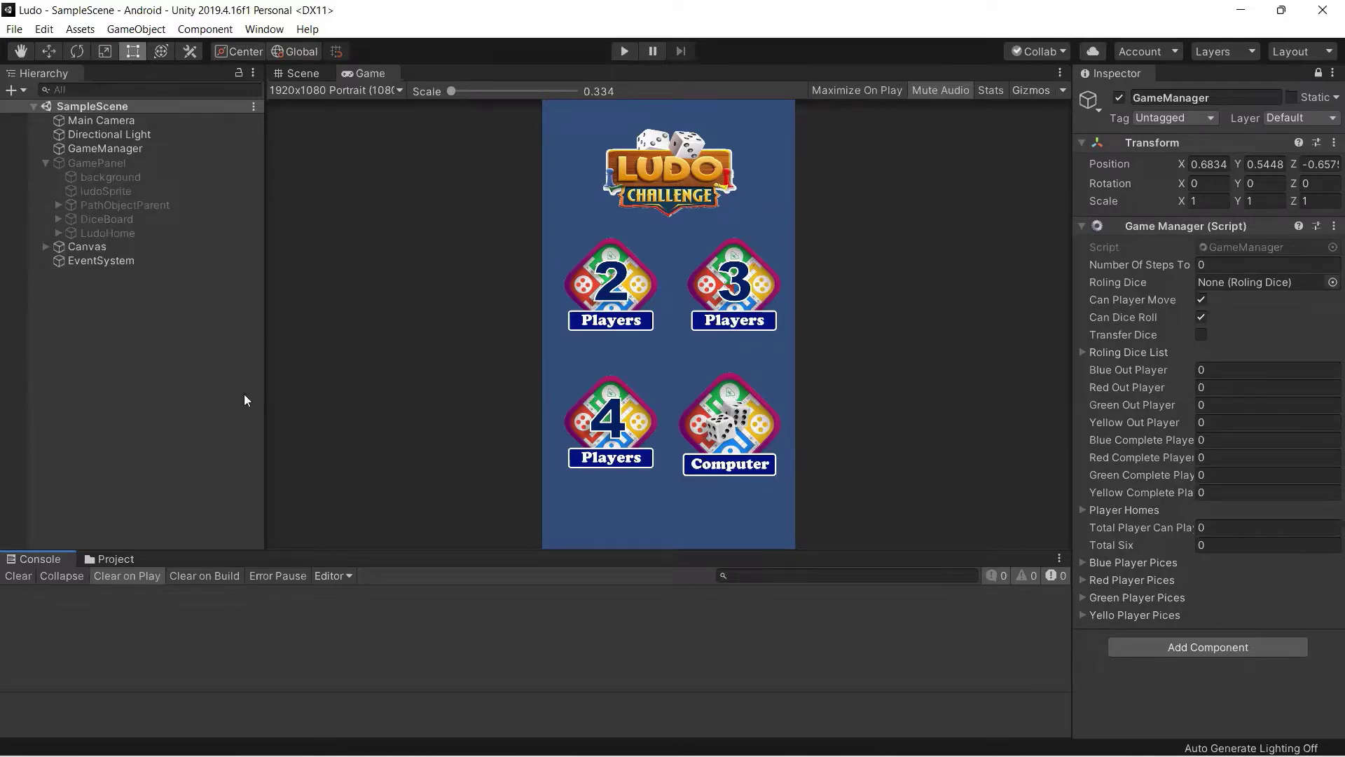
Create a new folder in the project's Assets
{"action": "left_click", "coordinate": [119, 559]}
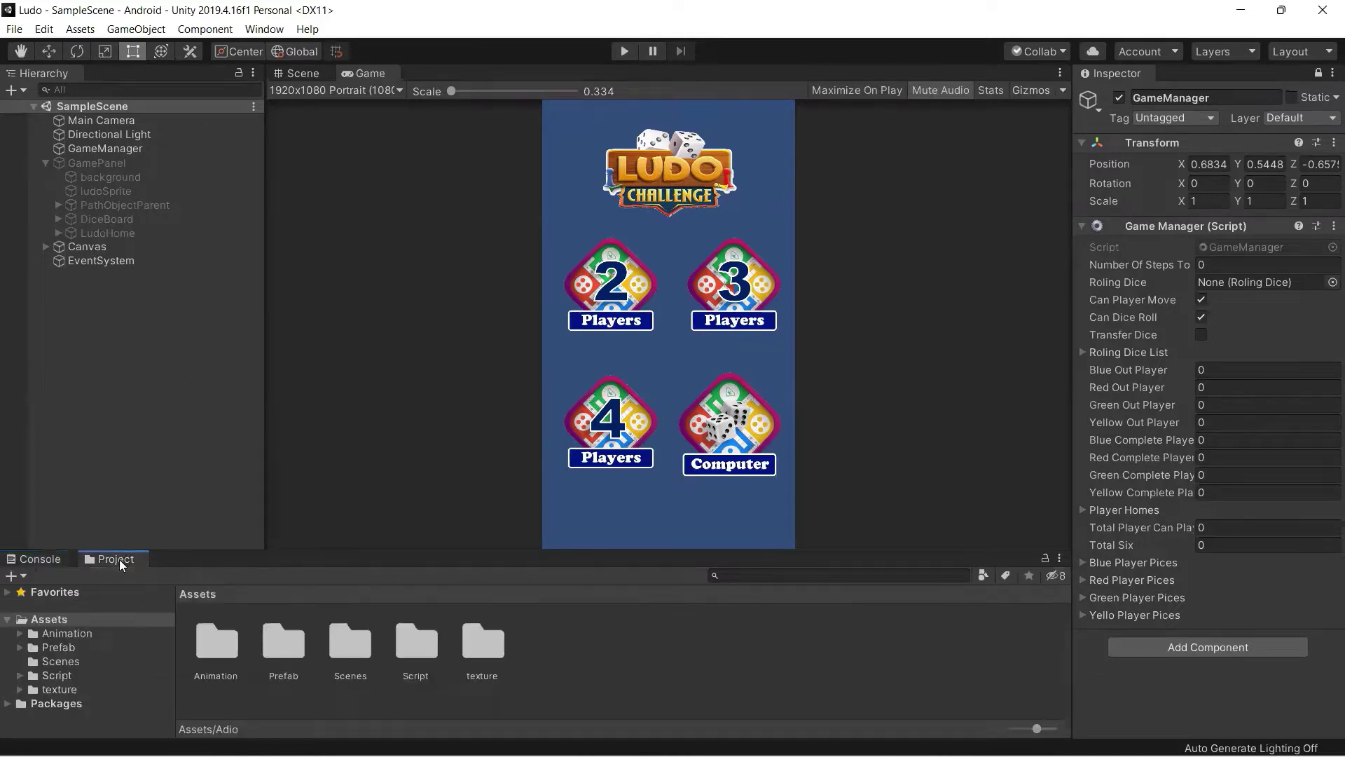
{"action": "right_click", "coordinate": [582, 664]}
{"action": "mouse_move", "coordinate": [733, 240]}
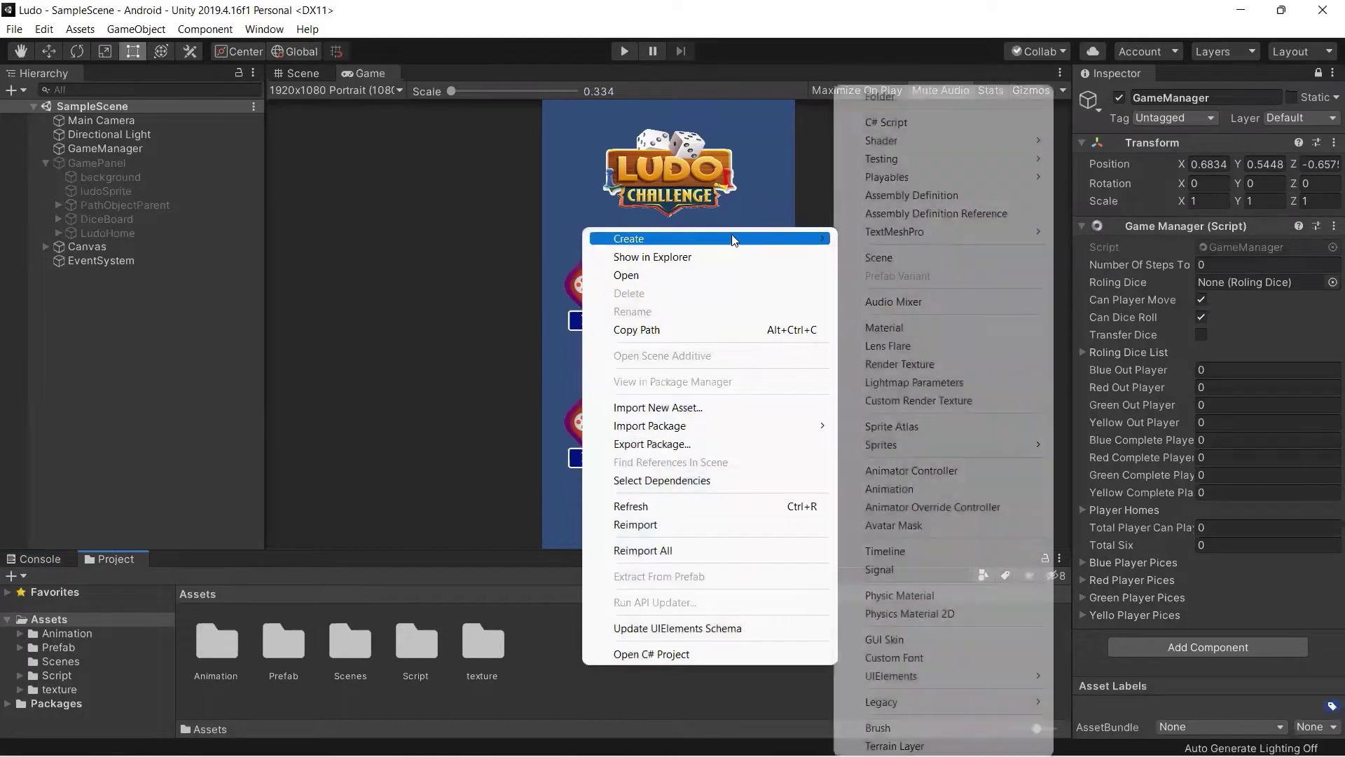
{"action": "left_click", "coordinate": [905, 99]}
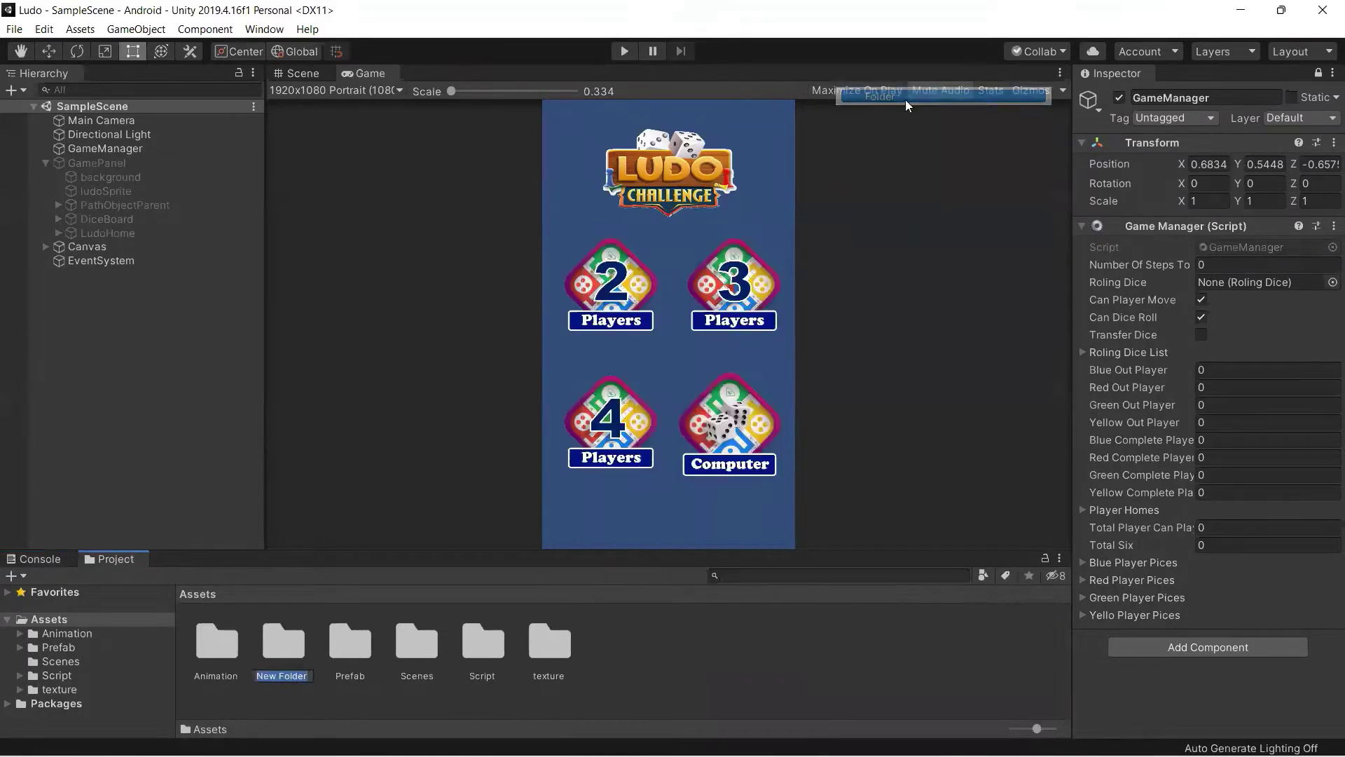
{"action": "key", "text": "Return"}
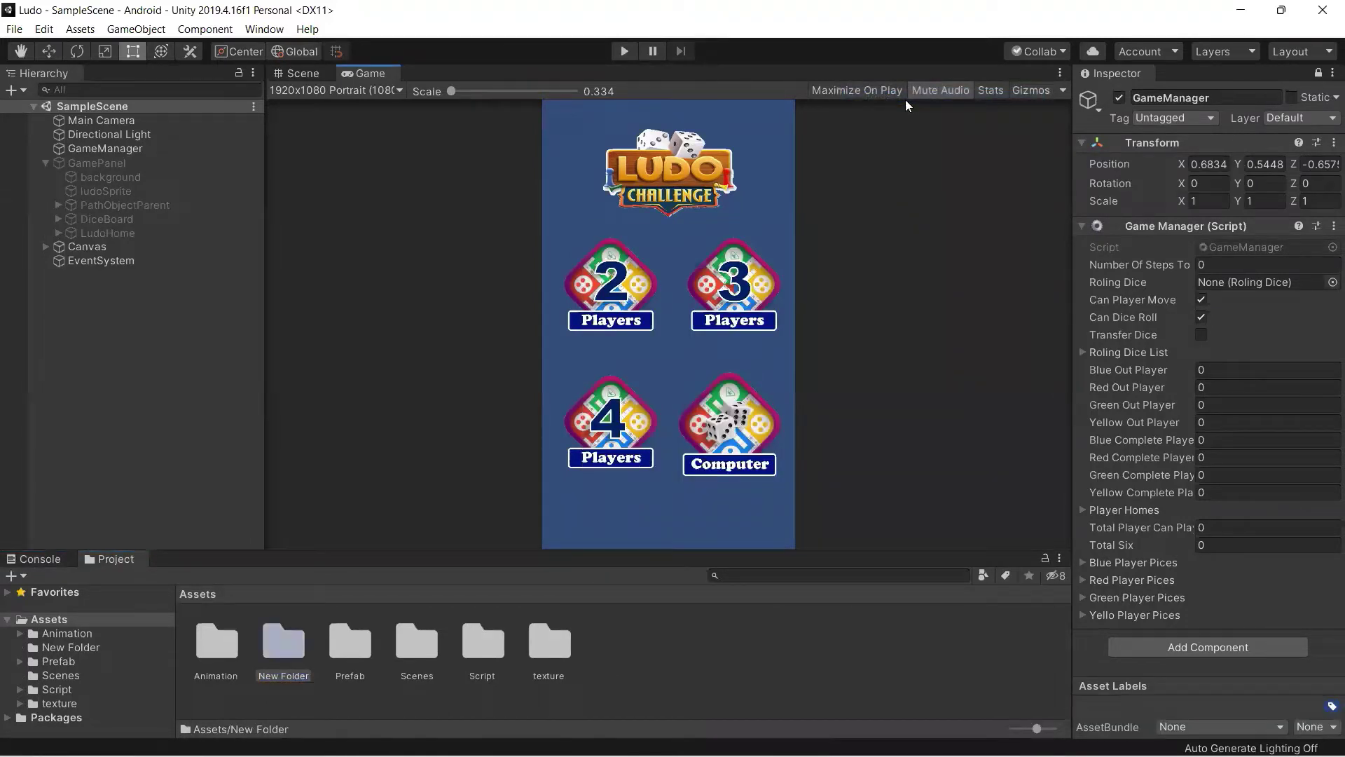
Name the folder Audio, open it, and minimise the Unity editor
{"action": "left_click", "coordinate": [294, 673]}
{"action": "type", "text": "A"}
{"action": "type", "text": "udio"}
{"action": "key", "text": "Return"}
{"action": "double_click", "coordinate": [282, 648]}
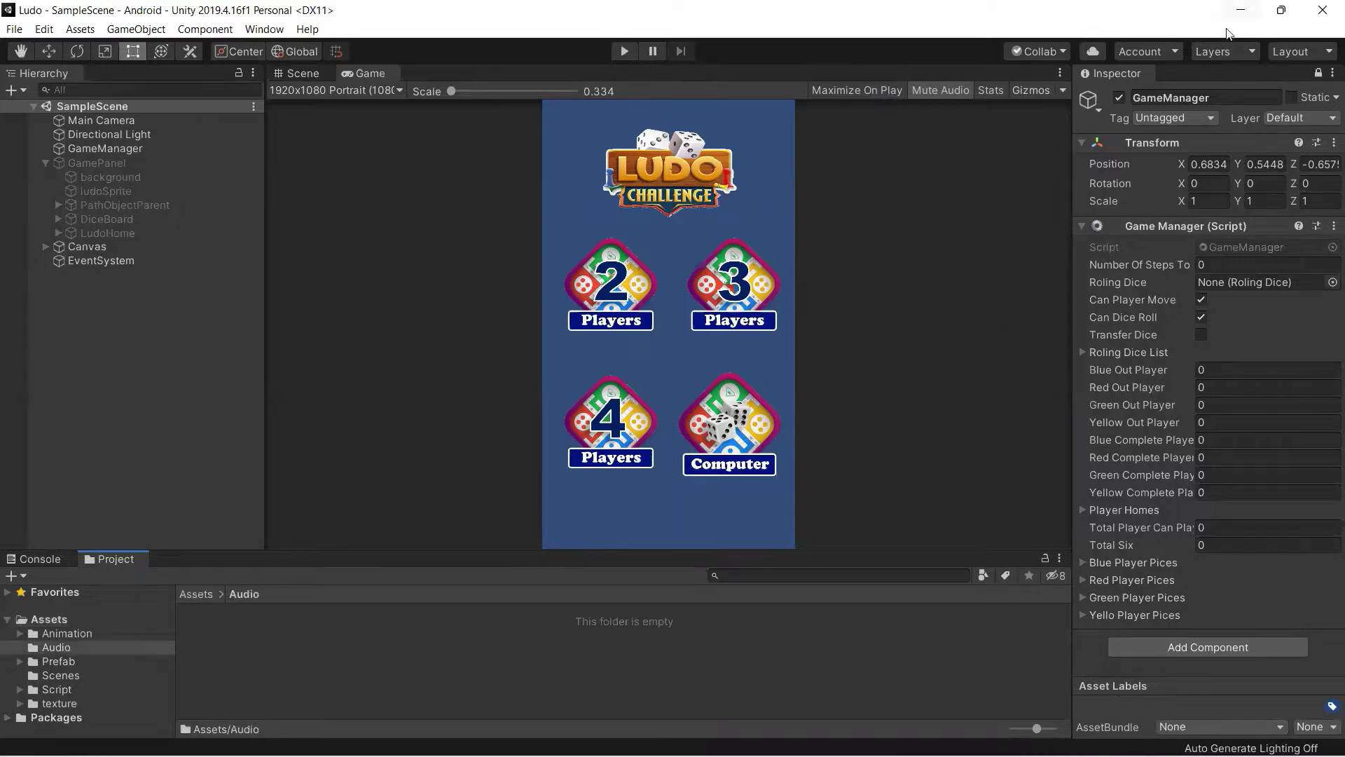
{"action": "left_click", "coordinate": [1239, 11]}
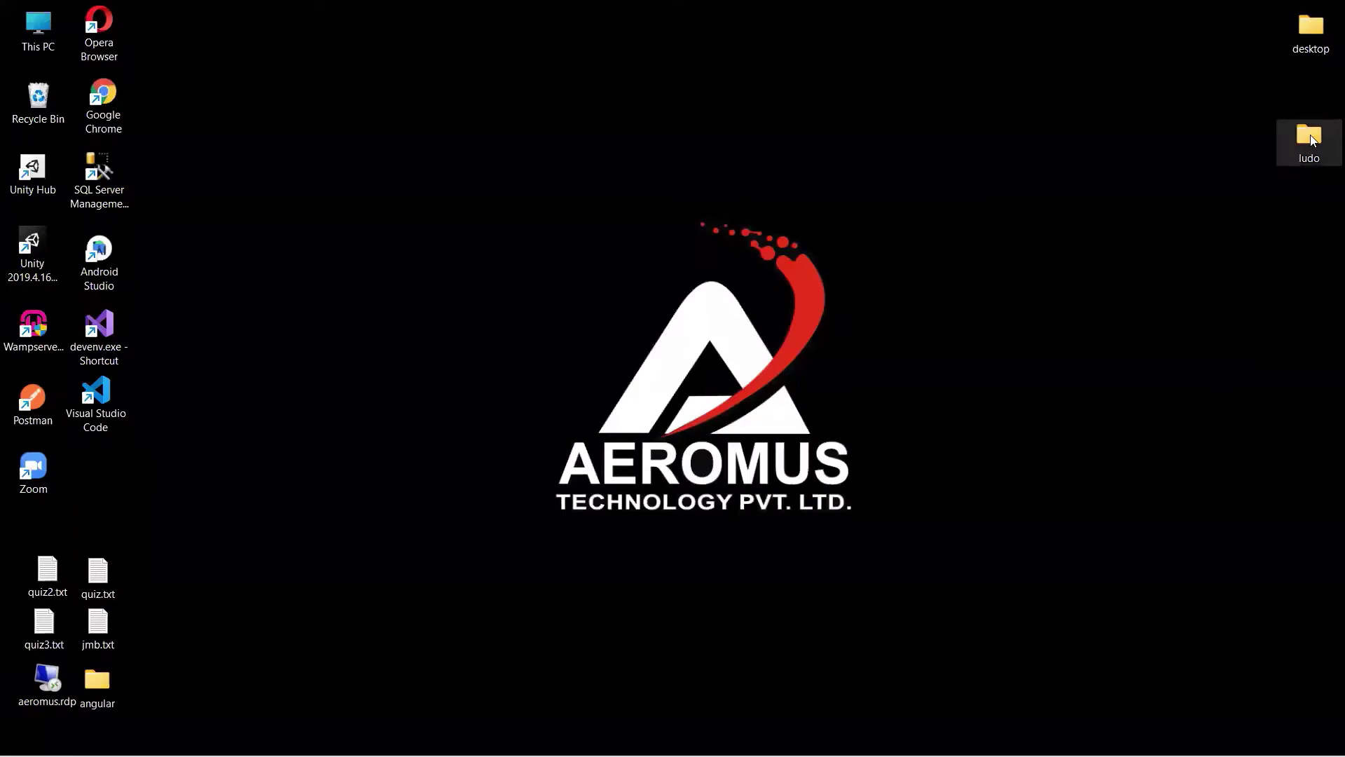
Open ludo > Audio to show dice.wav and move.wav, then bring up the Udemy course page
{"action": "double_click", "coordinate": [1311, 139]}
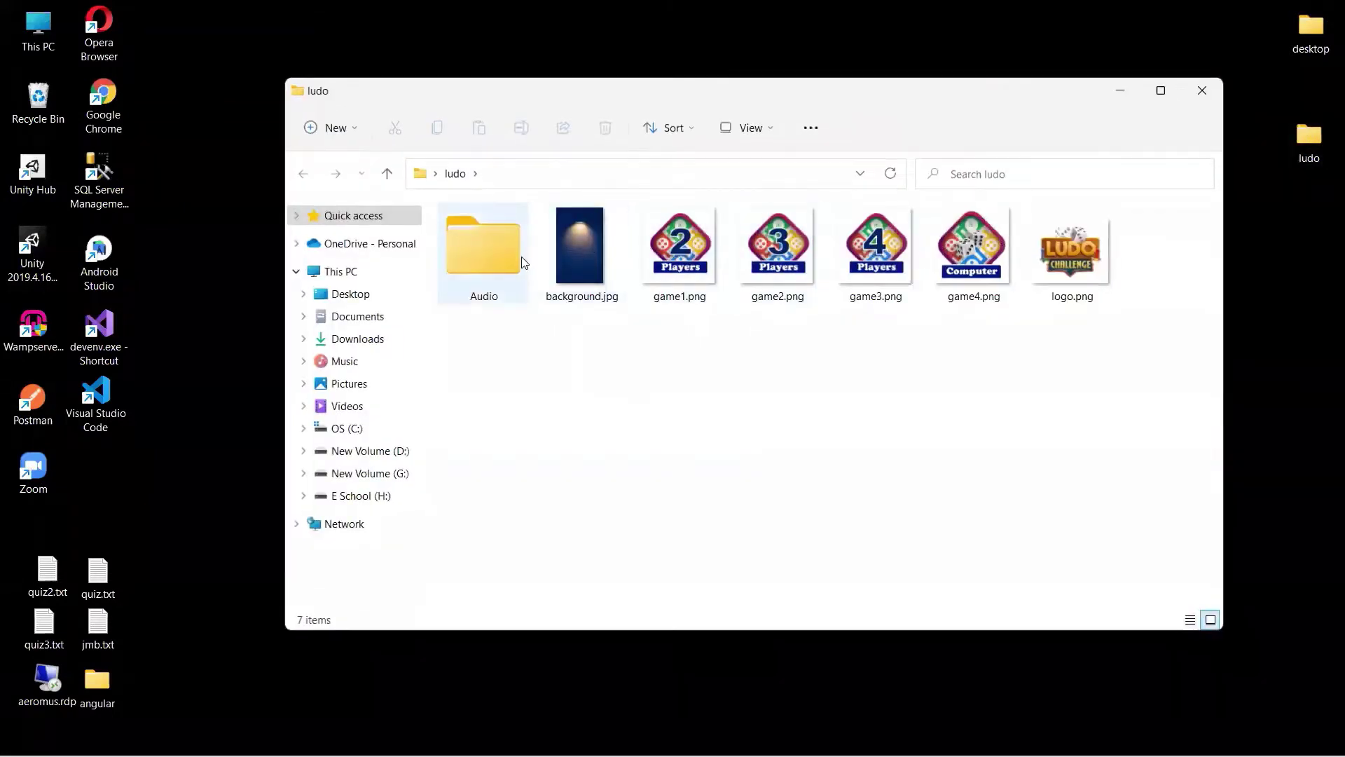
{"action": "double_click", "coordinate": [521, 257]}
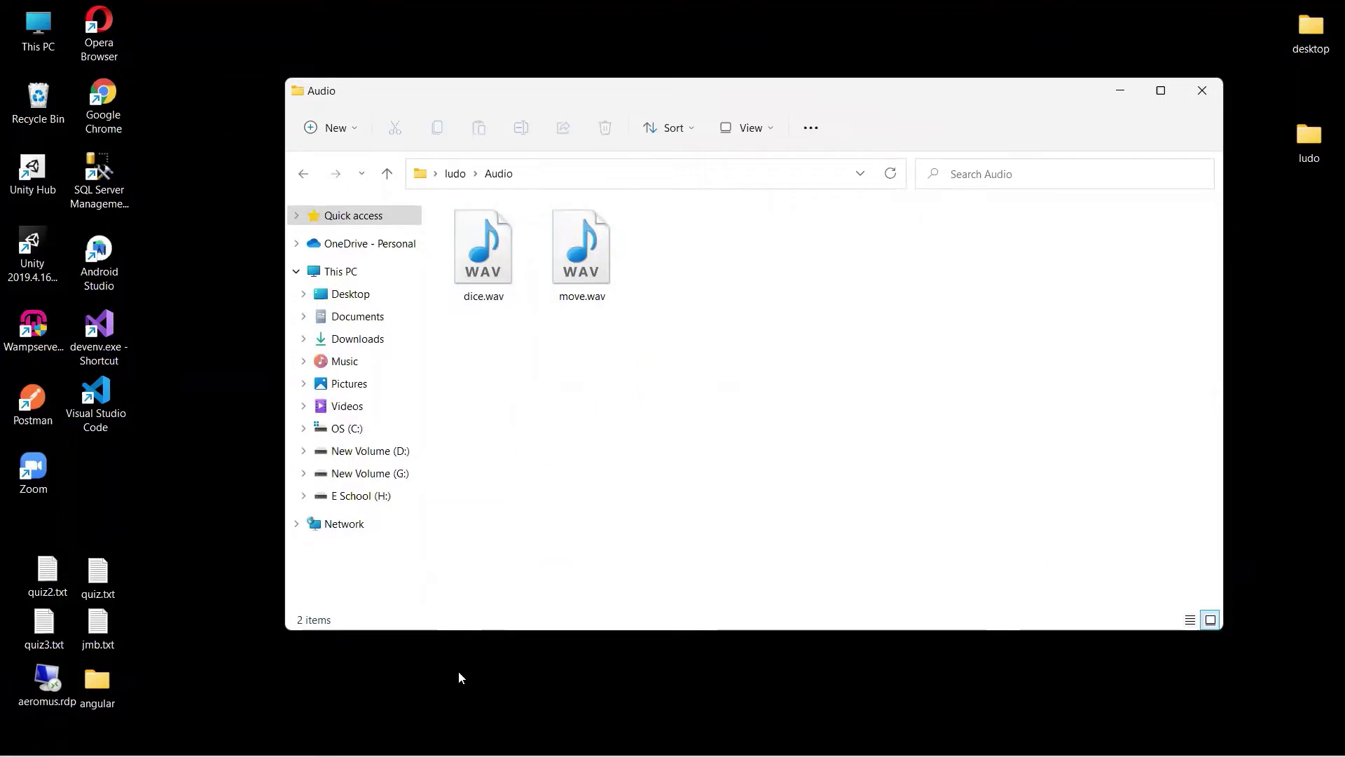
{"action": "left_click_drag", "start_coordinate": [723, 326], "coordinate": [491, 349]}
{"action": "mouse_move", "coordinate": [490, 756]}
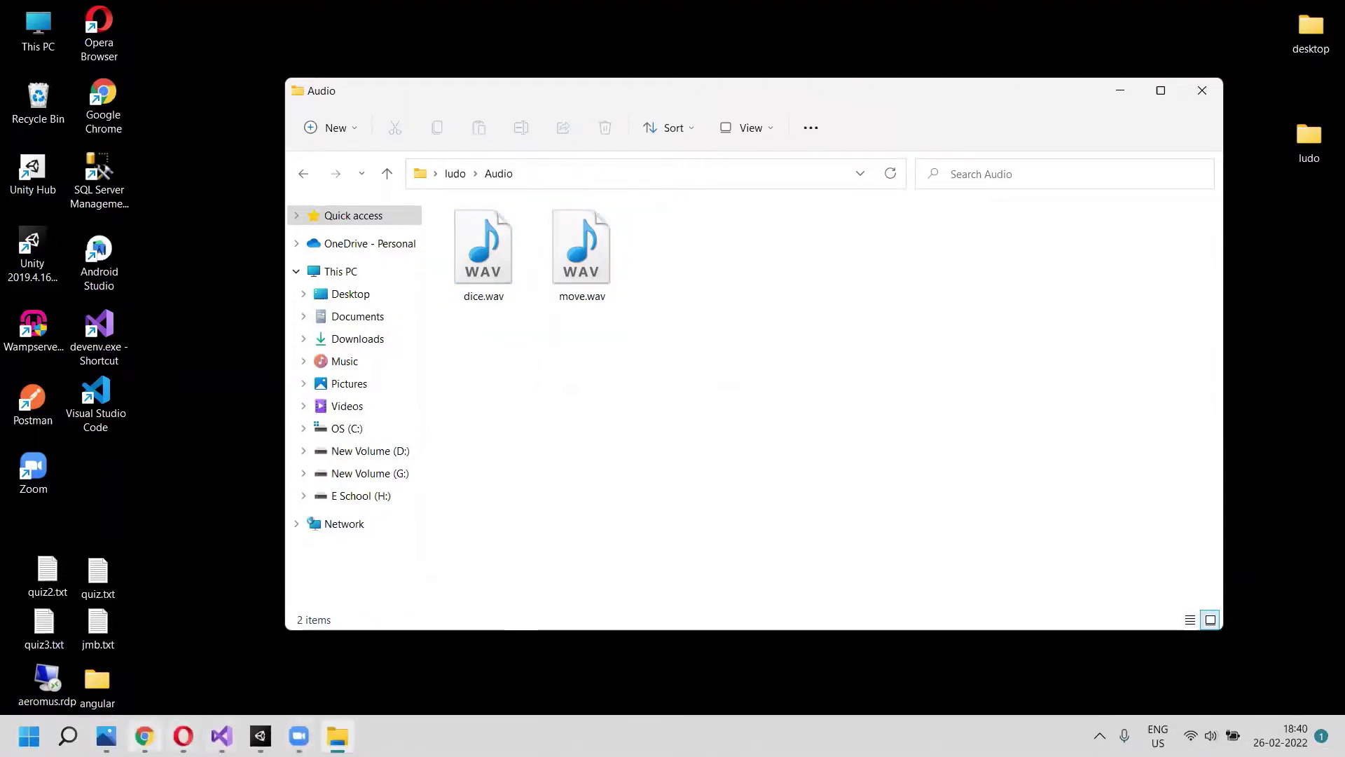
{"action": "left_click", "coordinate": [144, 736]}
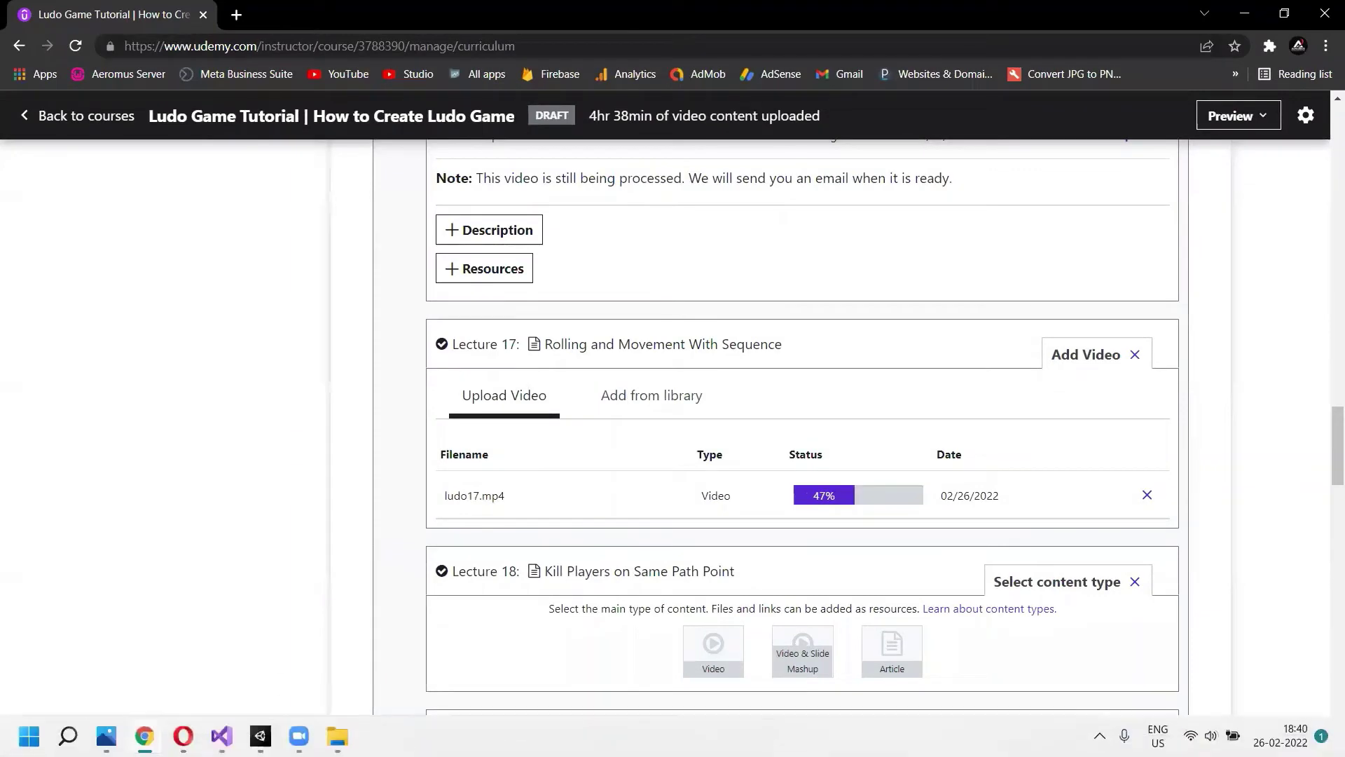
Minimise the browser after checking lecture 17's upload progress
{"action": "mouse_move", "coordinate": [144, 736]}
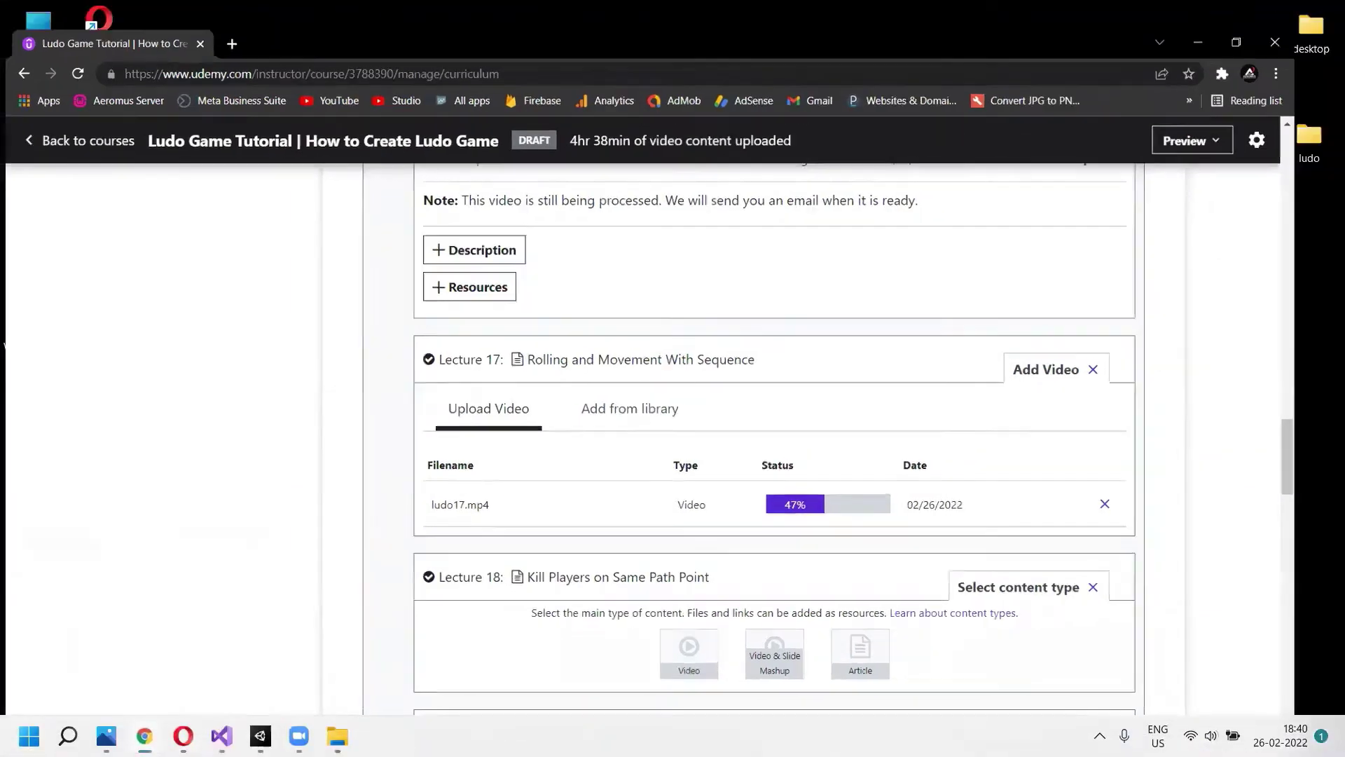
{"action": "left_click", "coordinate": [144, 736]}
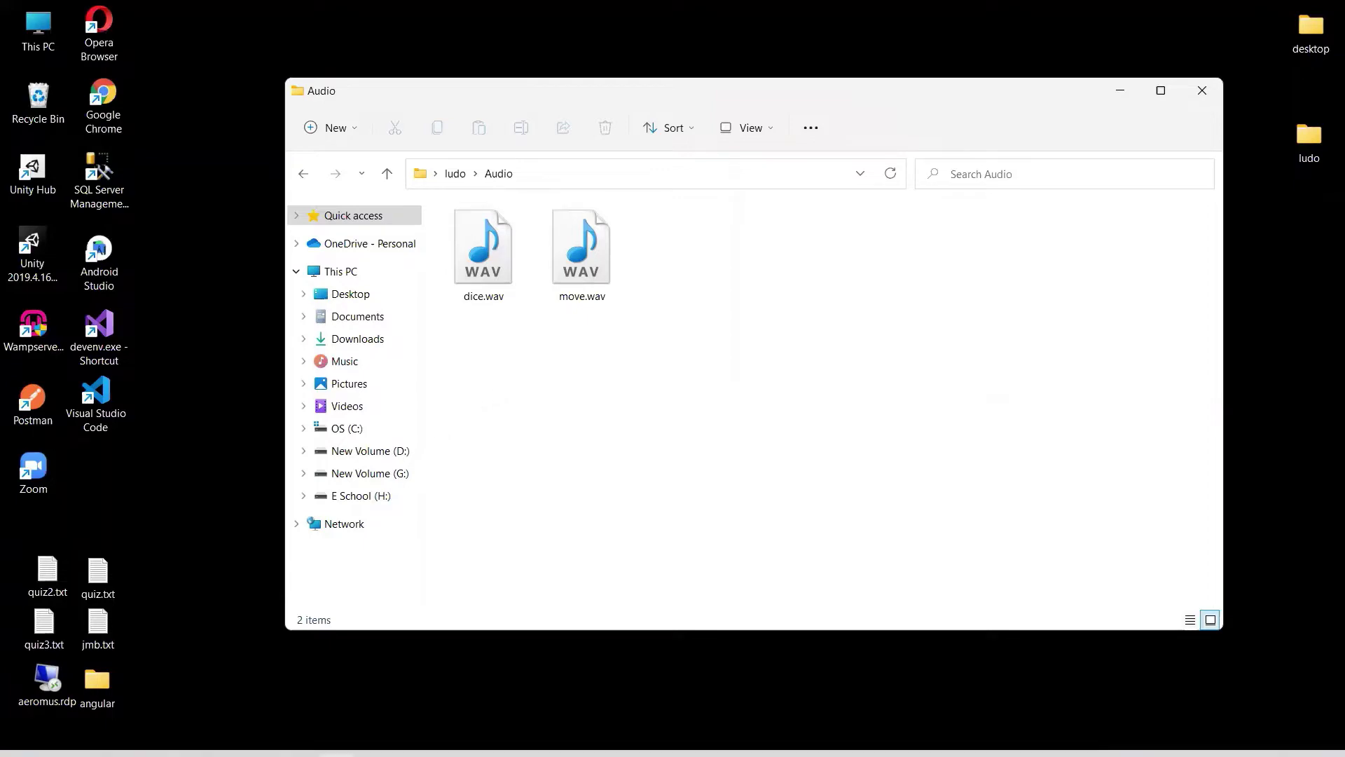
Drag dice.wav and move.wav from the Explorer window into Unity's Assets/Audio folder
{"action": "left_click", "coordinate": [260, 736]}
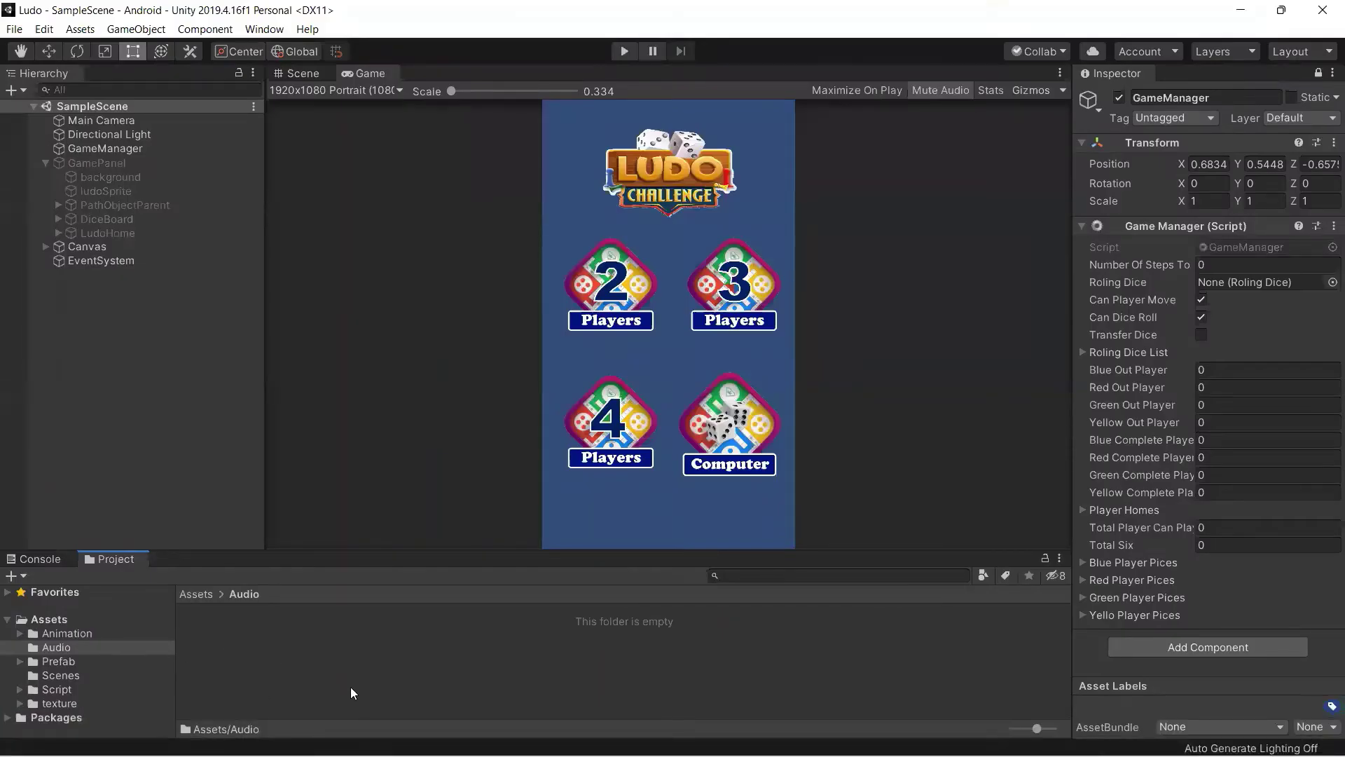
{"action": "left_click", "coordinate": [337, 749]}
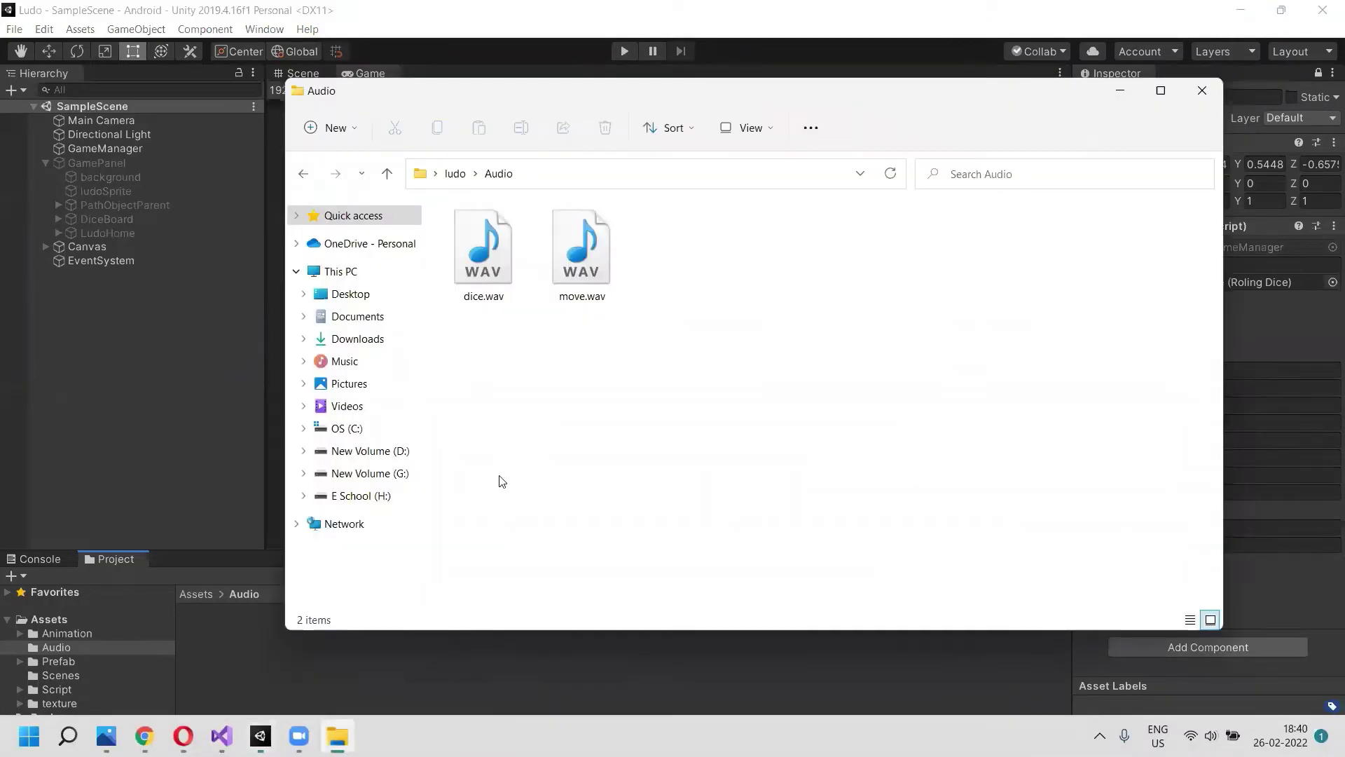
{"action": "mouse_move", "coordinate": [691, 264]}
{"action": "left_mouse_down"}
{"action": "mouse_move", "coordinate": [476, 266]}
{"action": "mouse_move", "coordinate": [303, 587]}
{"action": "mouse_move", "coordinate": [241, 650]}
{"action": "left_mouse_up"}
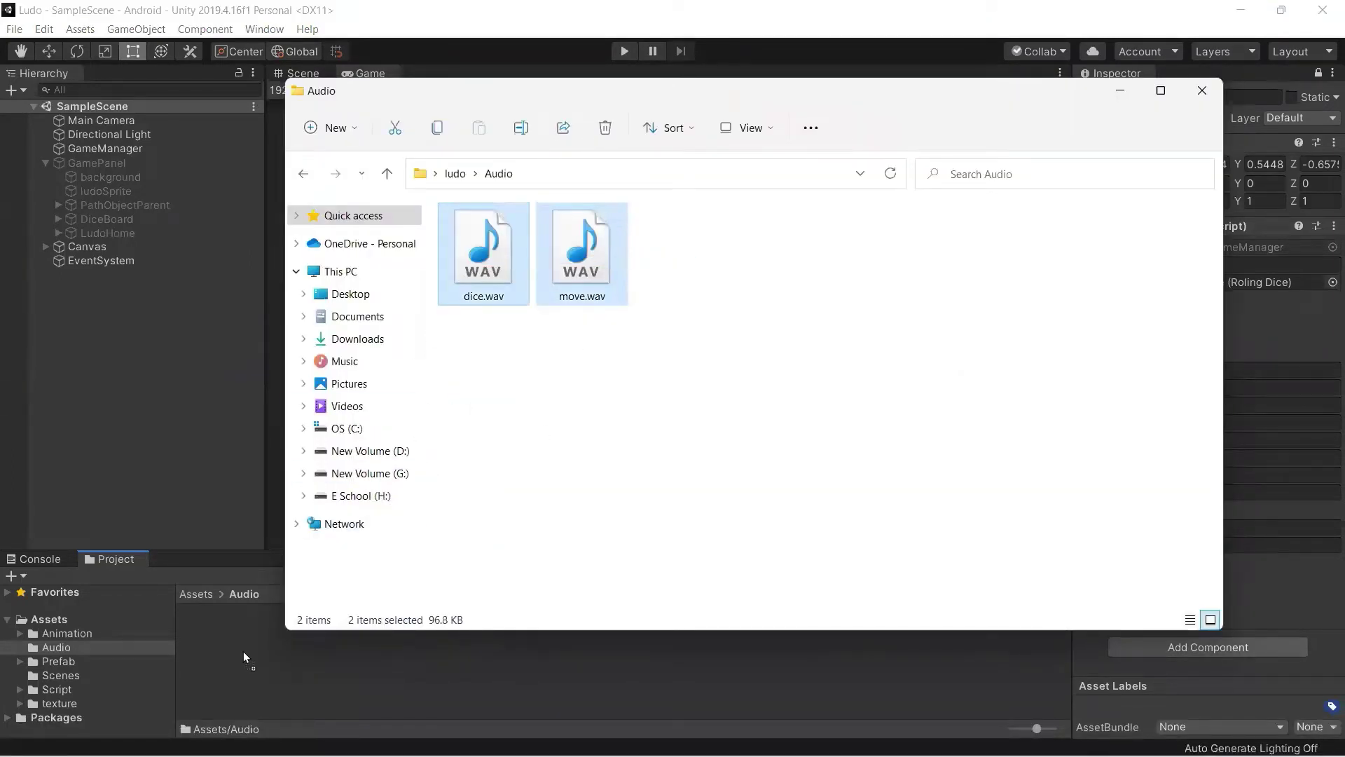
{"action": "left_click", "coordinate": [354, 662]}
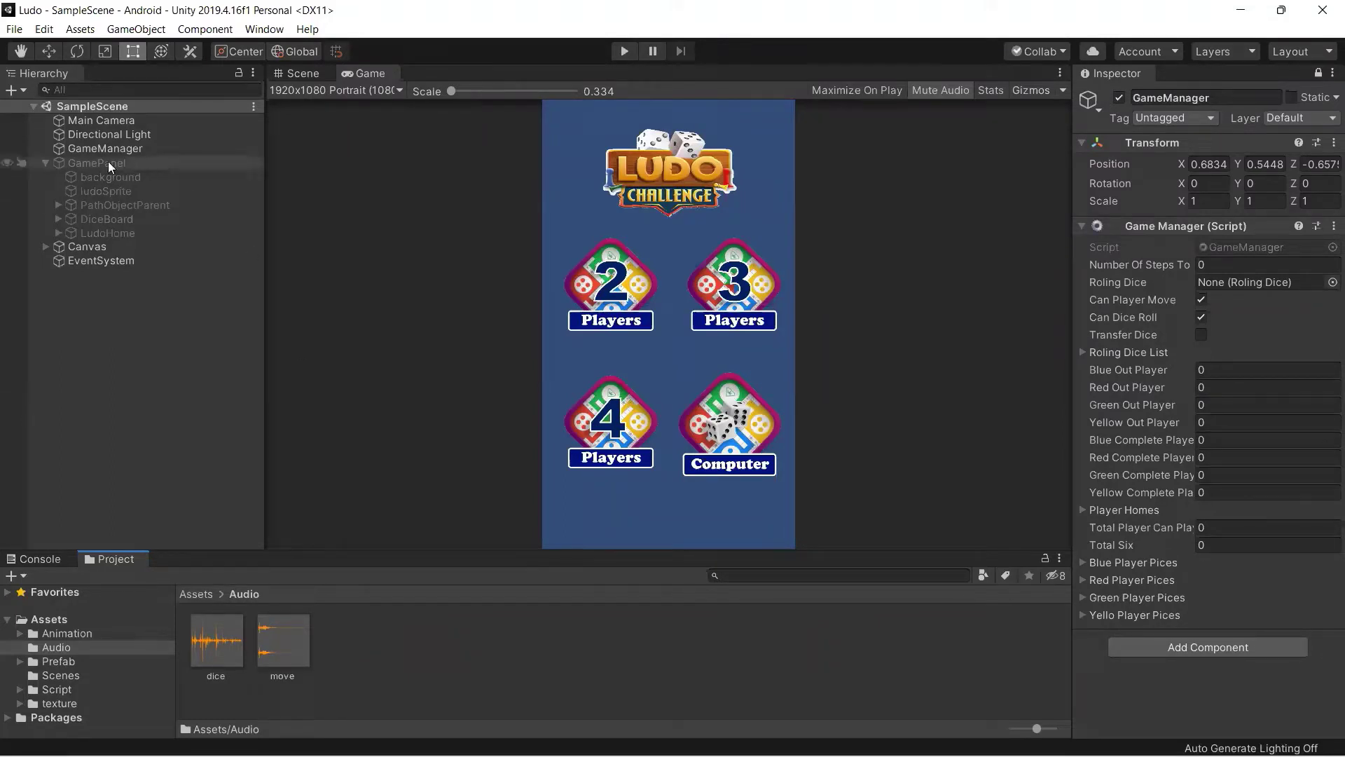
Add an Audio Source to GameManager using the move clip, save, and uncheck Play On Awake
{"action": "left_click", "coordinate": [78, 148]}
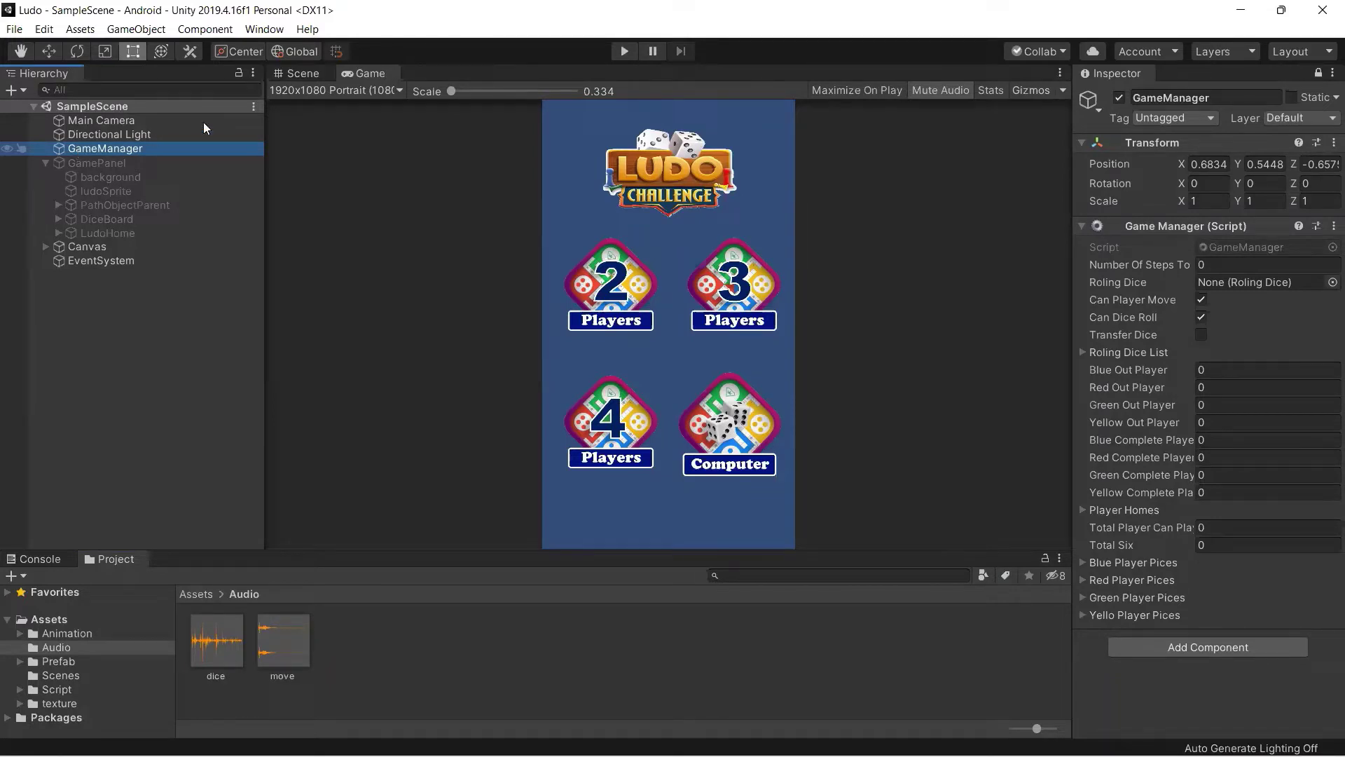
{"action": "left_click", "coordinate": [1145, 643]}
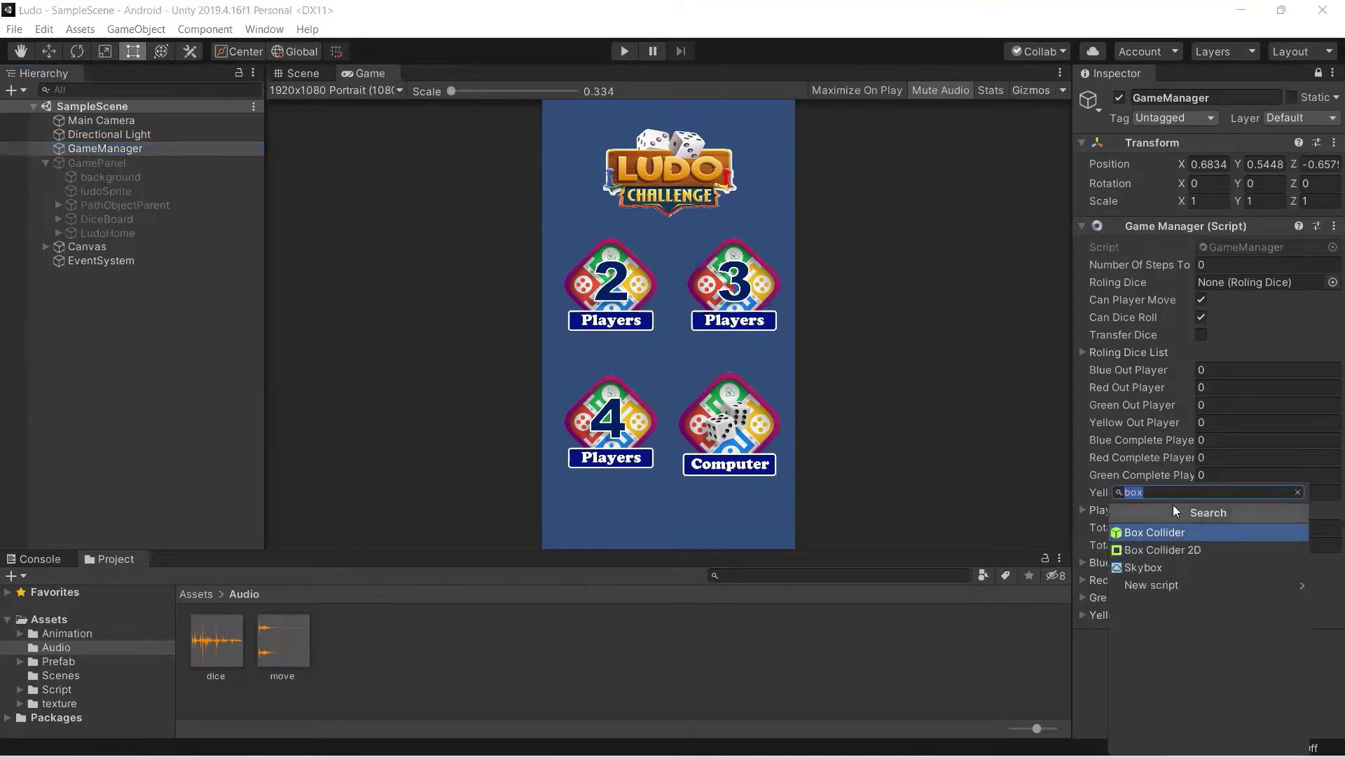
{"action": "type", "text": "au"}
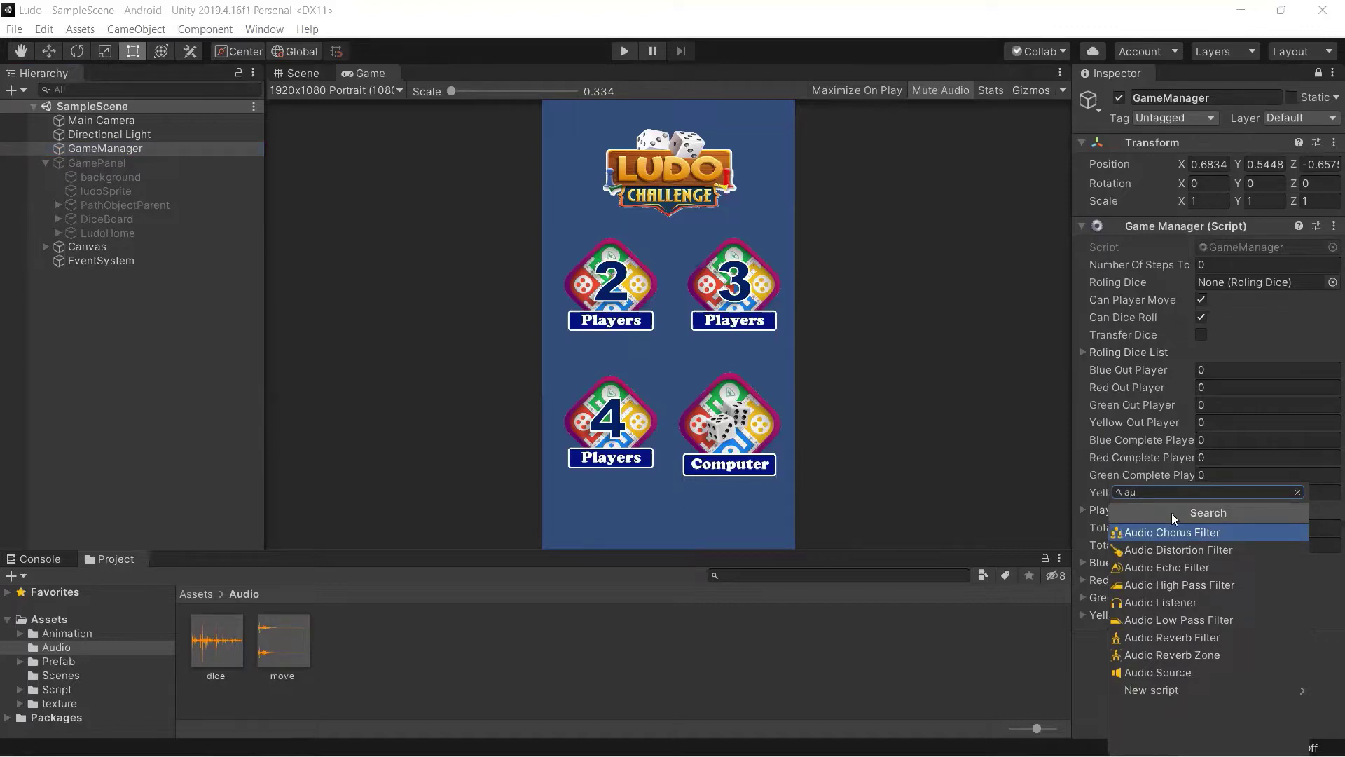
{"action": "left_click", "coordinate": [1153, 671]}
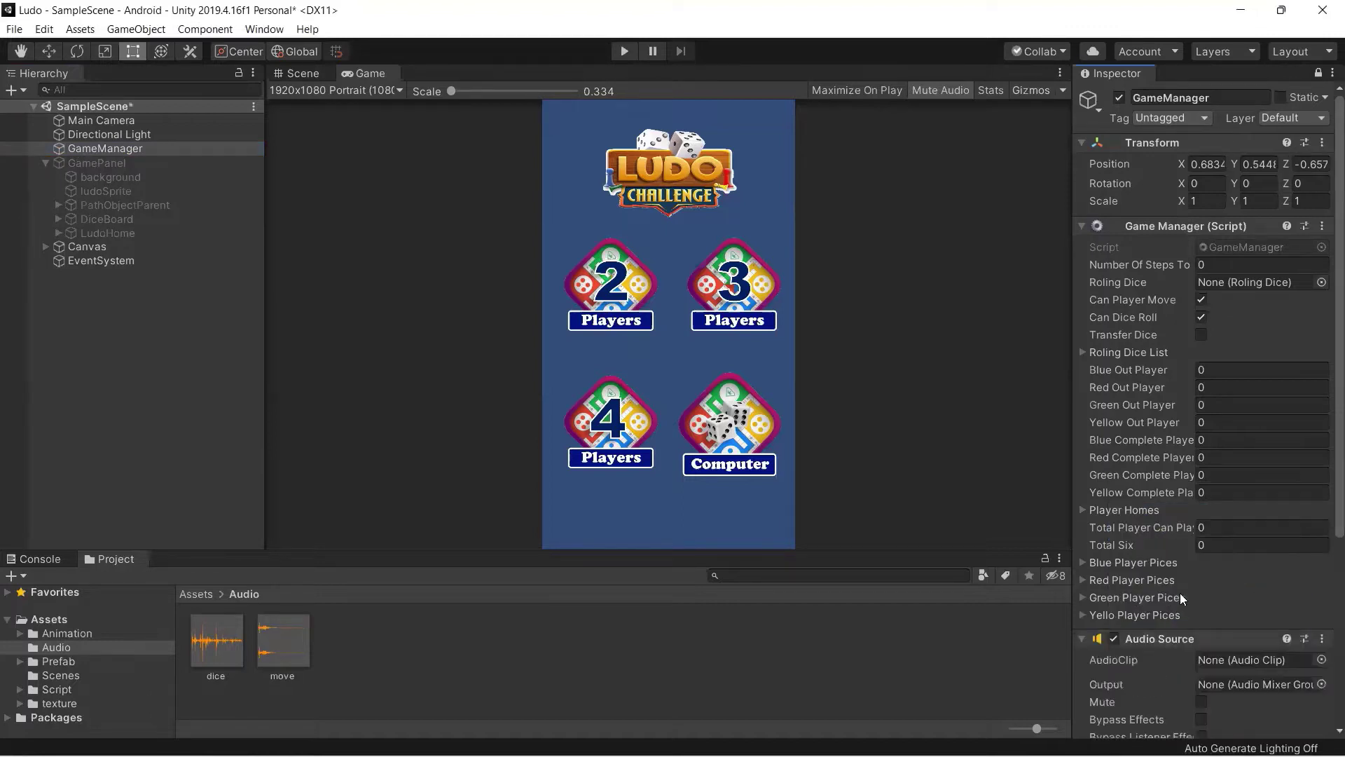
{"action": "scroll", "coordinate": [1192, 564], "scroll_direction": "down", "scroll_amount": 5}
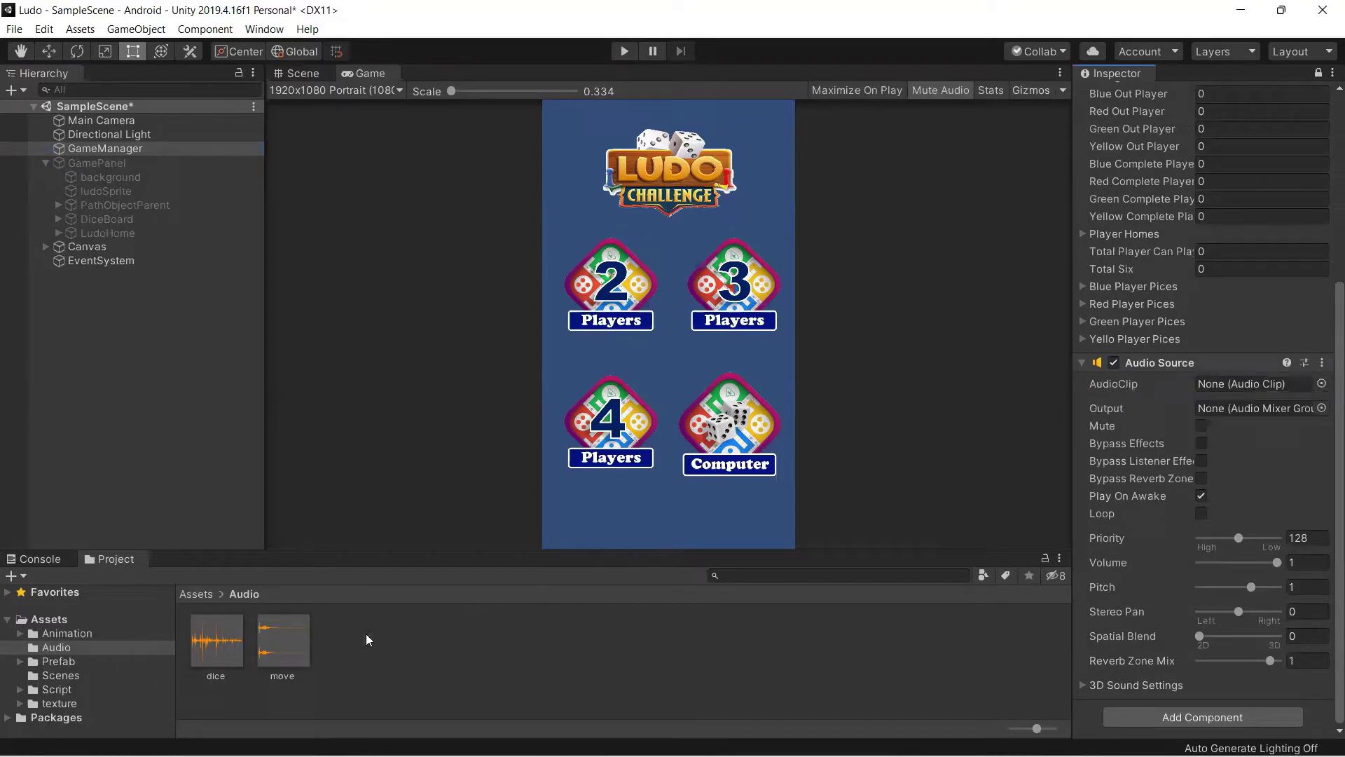
{"action": "left_click_drag", "start_coordinate": [283, 643], "coordinate": [1224, 386]}
{"action": "key", "text": "ctrl+s"}
{"action": "left_click", "coordinate": [1201, 496]}
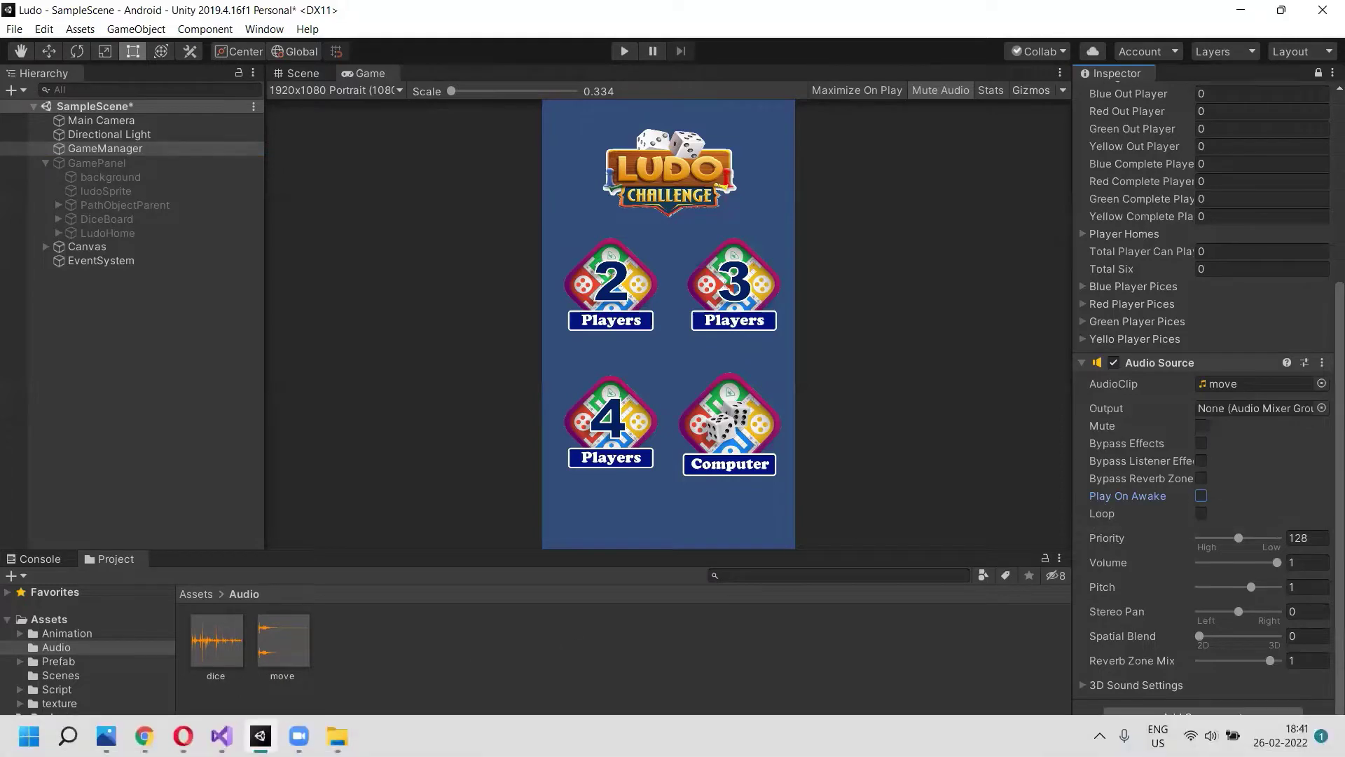
Open GameManager.cs in Visual Studio and place the cursor on empty line 36
{"action": "left_click", "coordinate": [221, 740]}
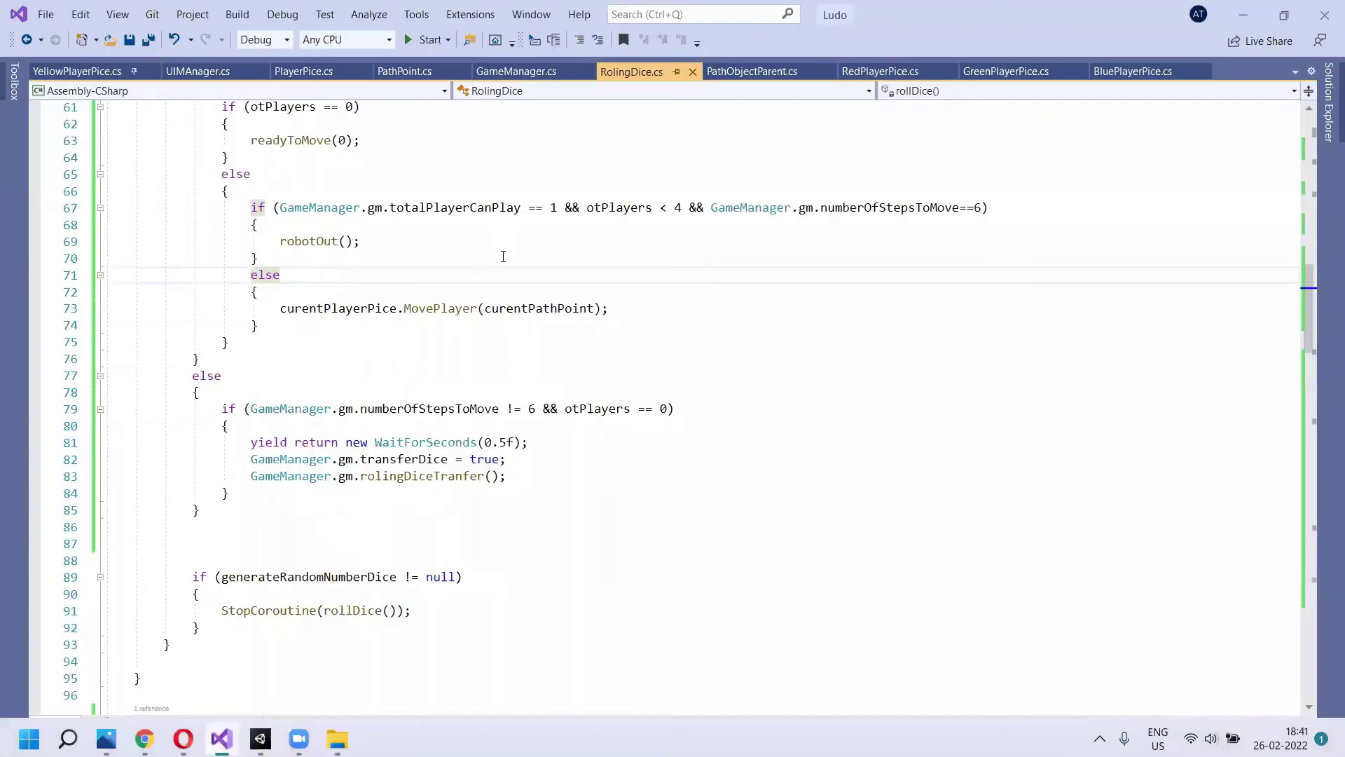
{"action": "left_click", "coordinate": [498, 70]}
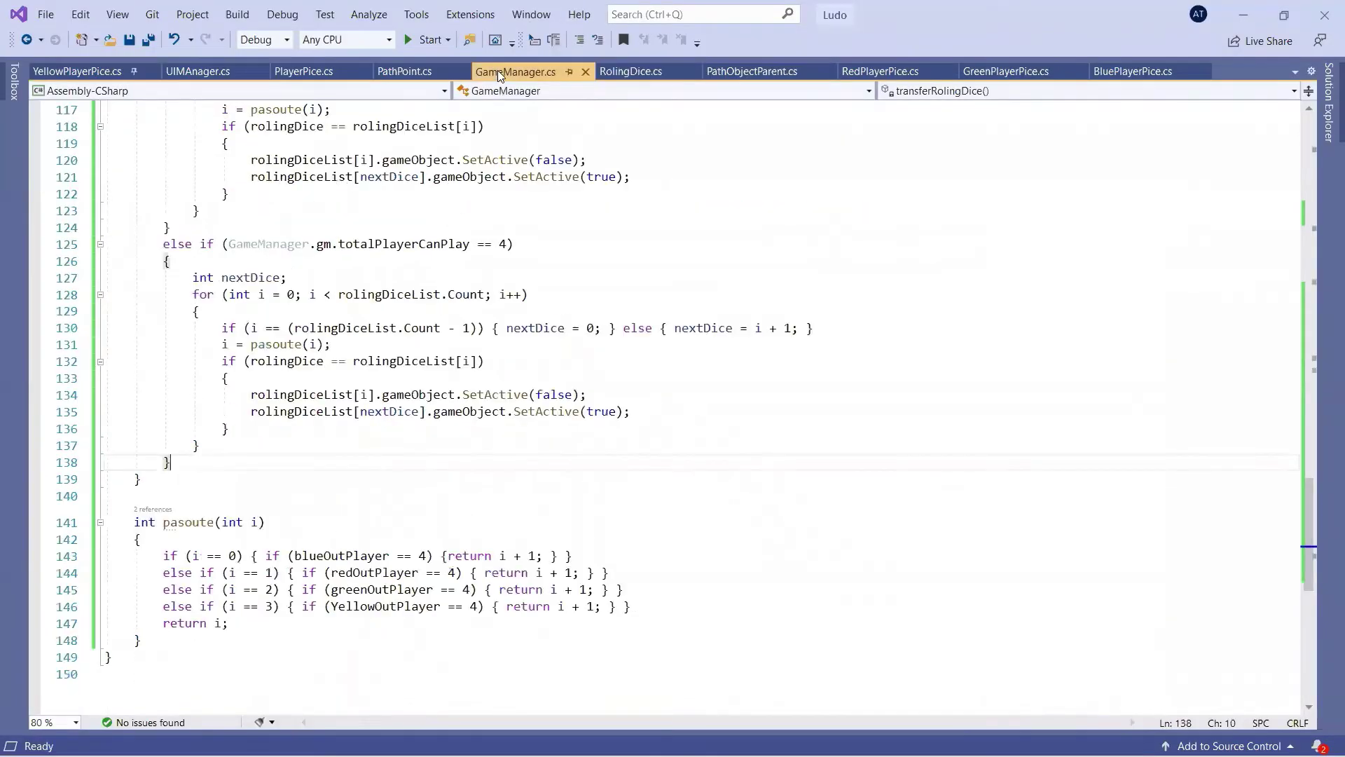
{"action": "scroll", "coordinate": [359, 344], "scroll_direction": "up", "scroll_amount": 15}
{"action": "scroll", "coordinate": [359, 344], "scroll_direction": "up", "scroll_amount": 9}
{"action": "scroll", "coordinate": [358, 344], "scroll_direction": "up", "scroll_amount": 3}
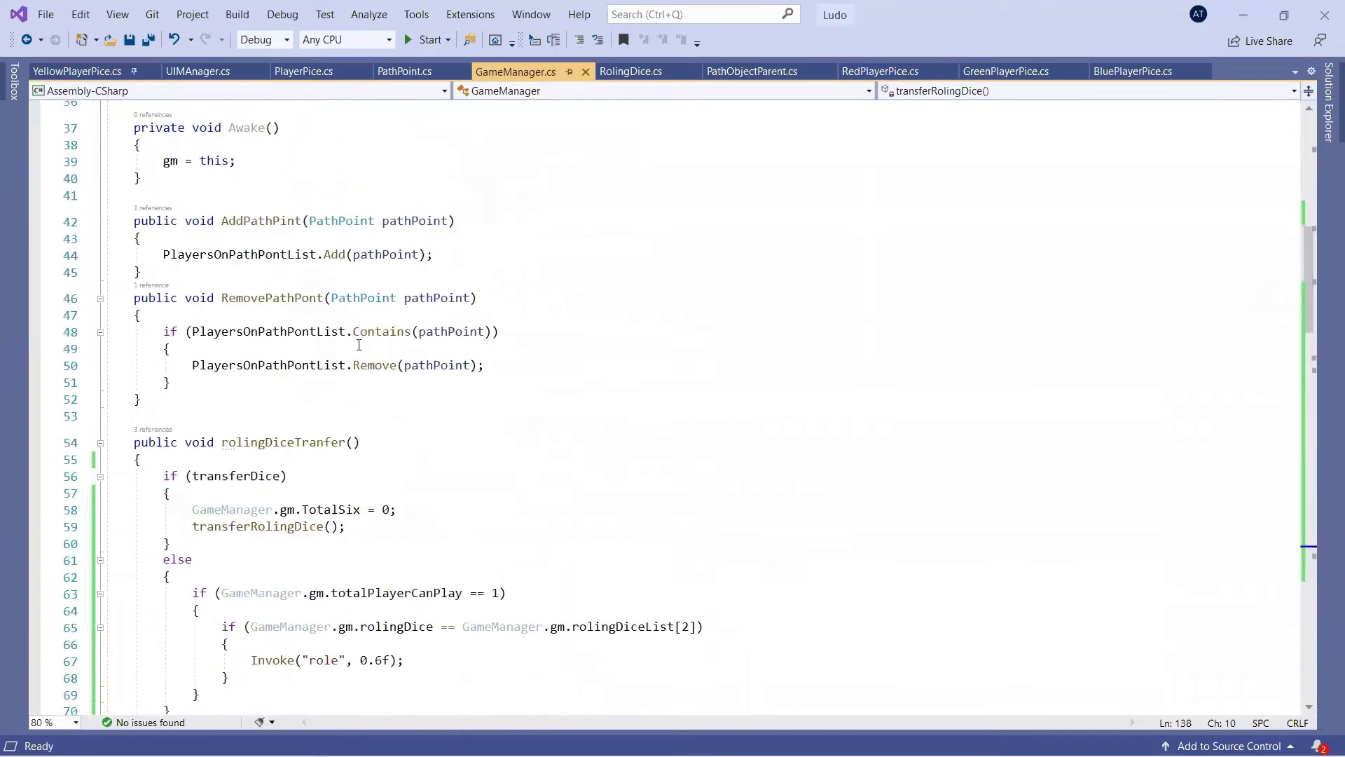
{"action": "scroll", "coordinate": [358, 344], "scroll_direction": "up", "scroll_amount": 6}
{"action": "left_click", "coordinate": [479, 400]}
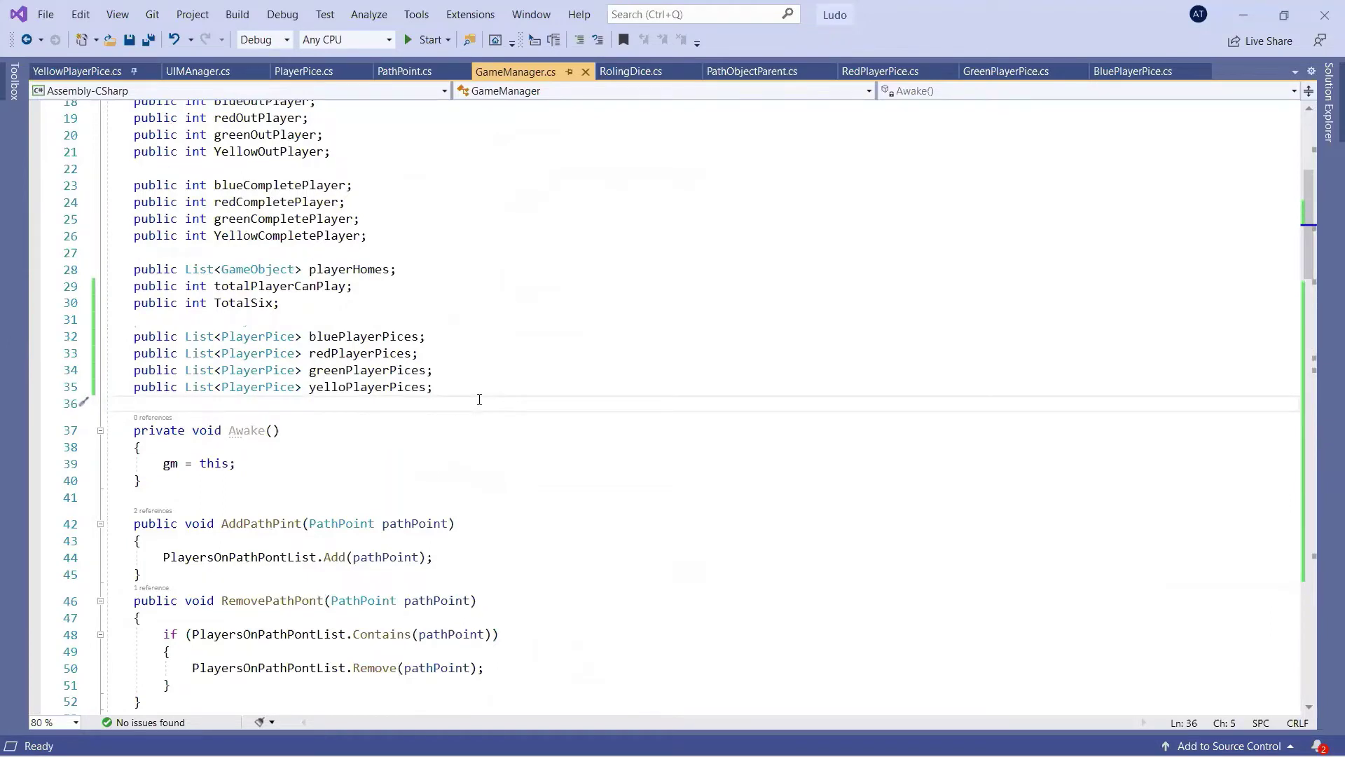
Declare the field 'public AudioSource ads;' on line 36
{"action": "type", "text": "public "}
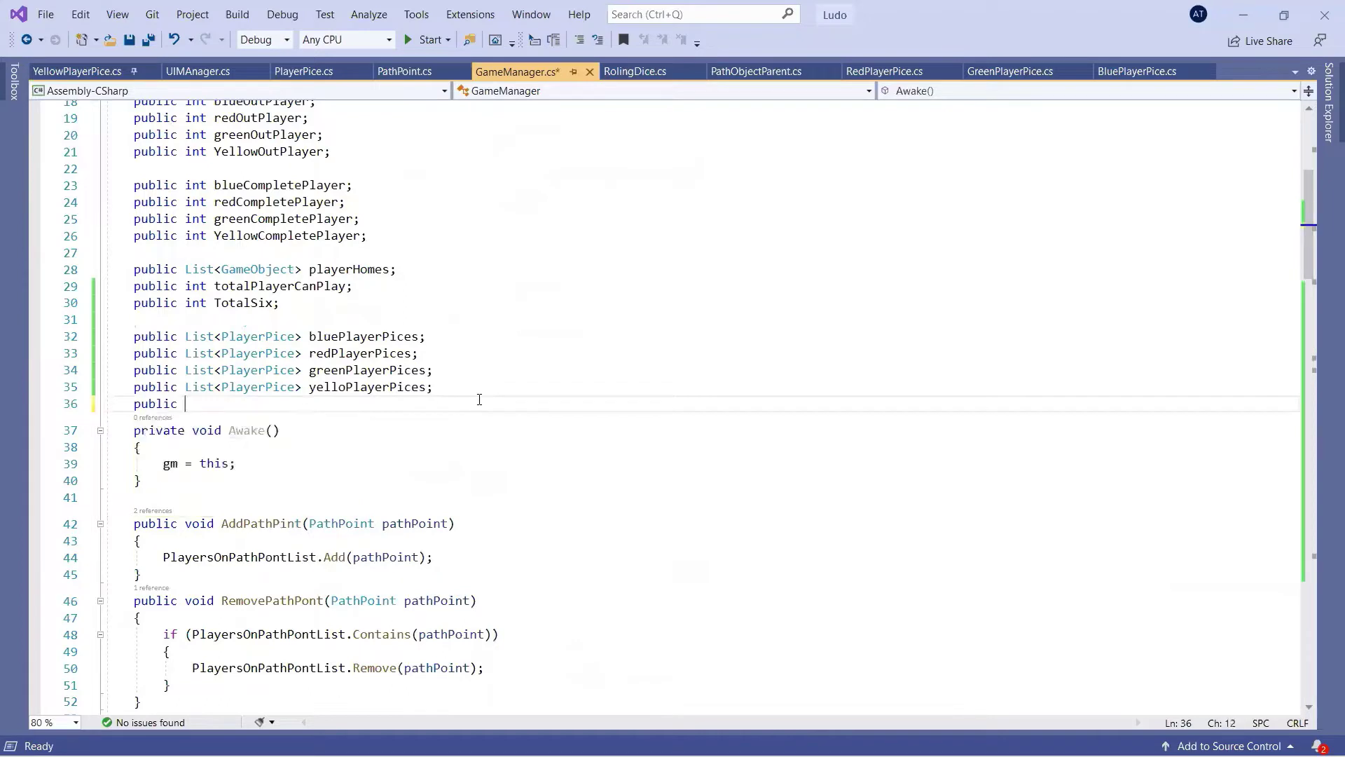
{"action": "type", "text": "Ad"}
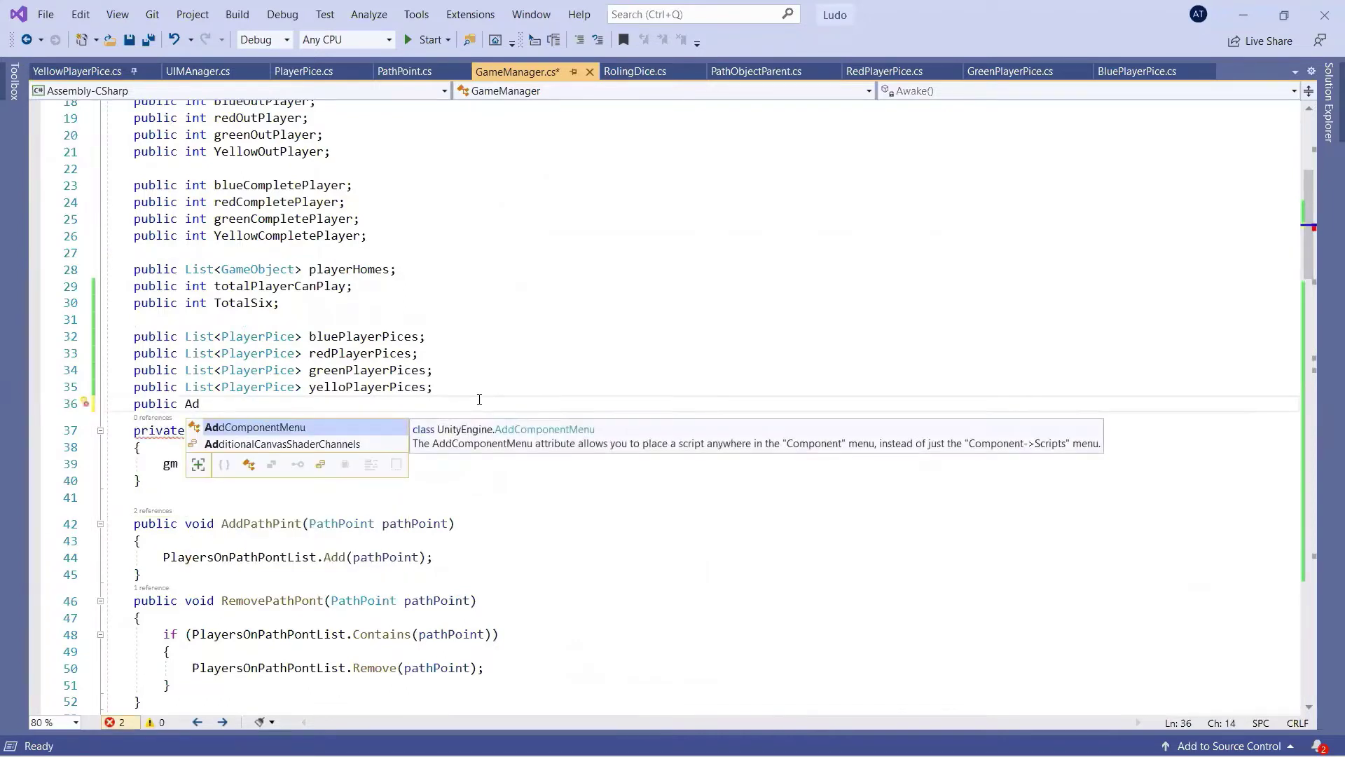
{"action": "key", "text": "BackSpace"}
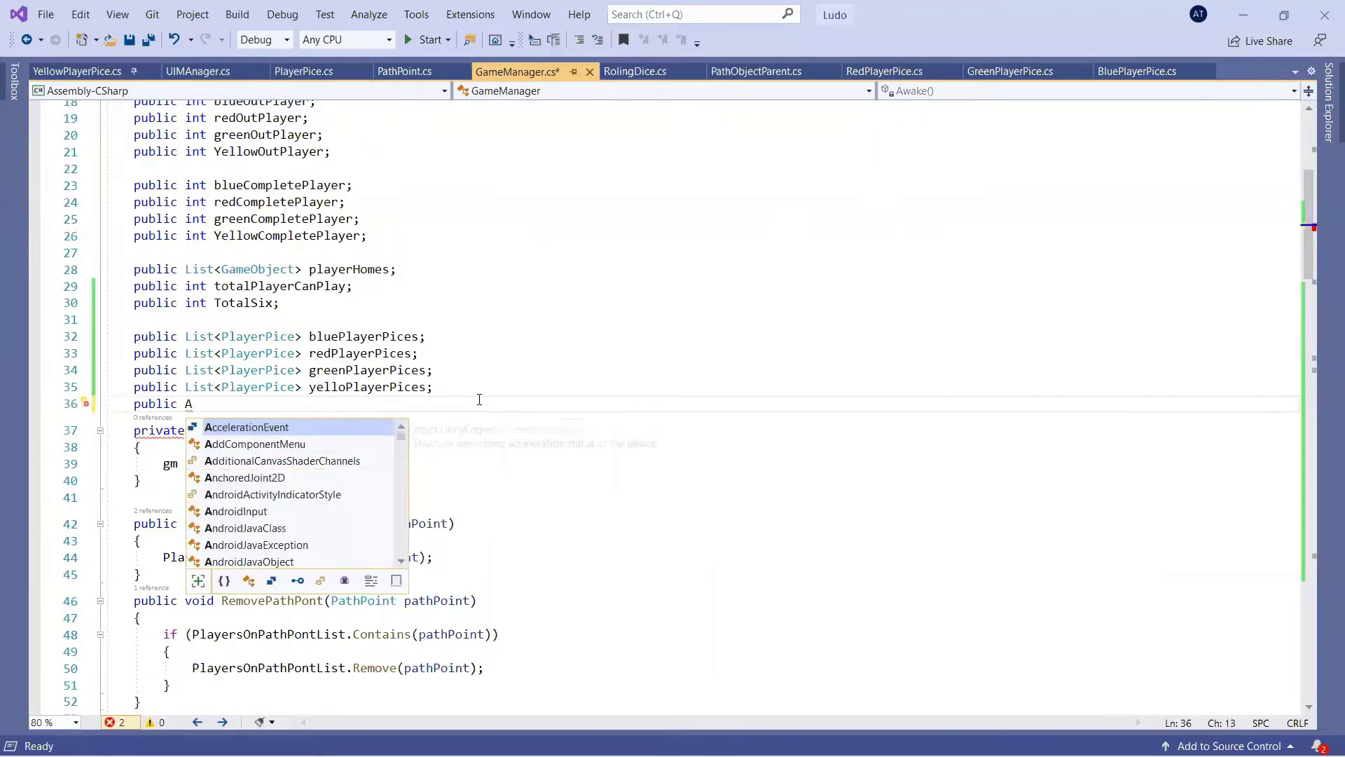
{"action": "type", "text": "ud"}
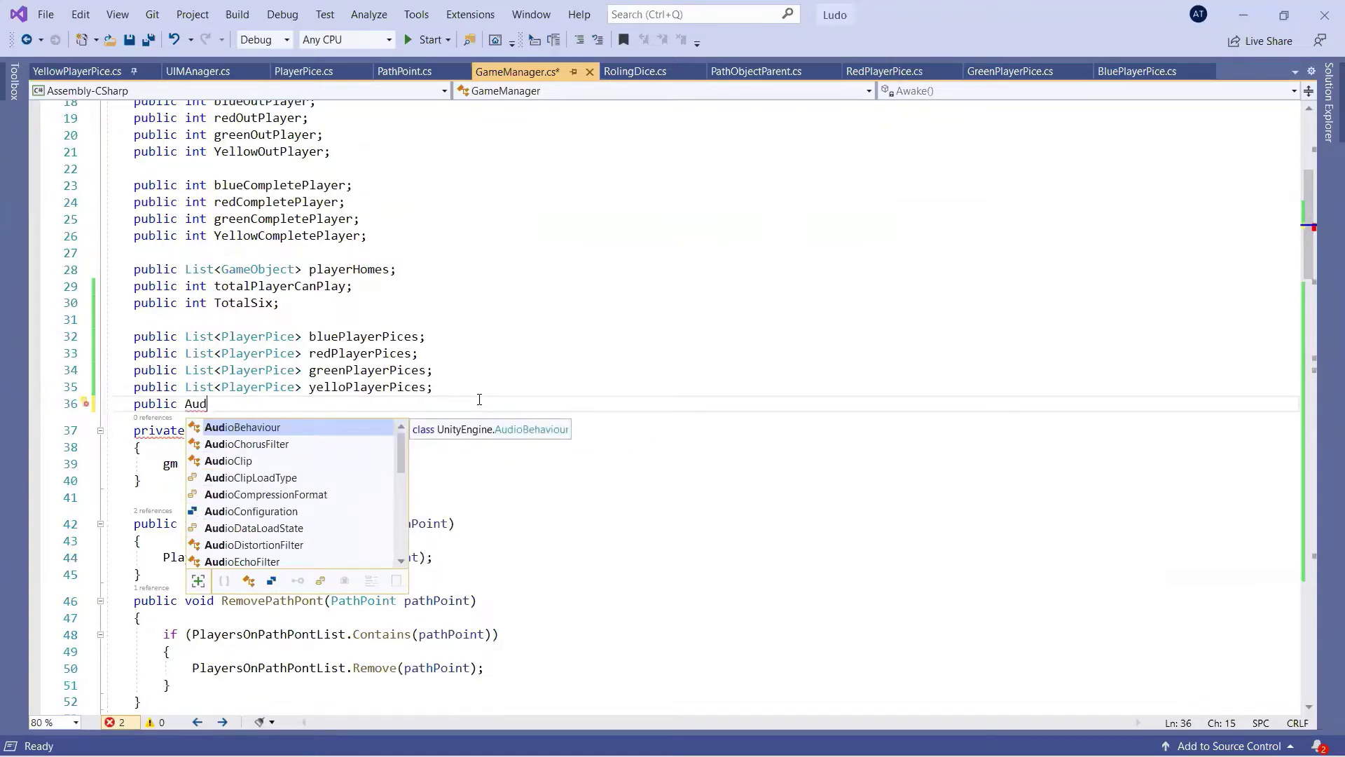
{"action": "type", "text": "i"}
{"action": "type", "text": "oS"}
{"action": "key", "text": "Down"}
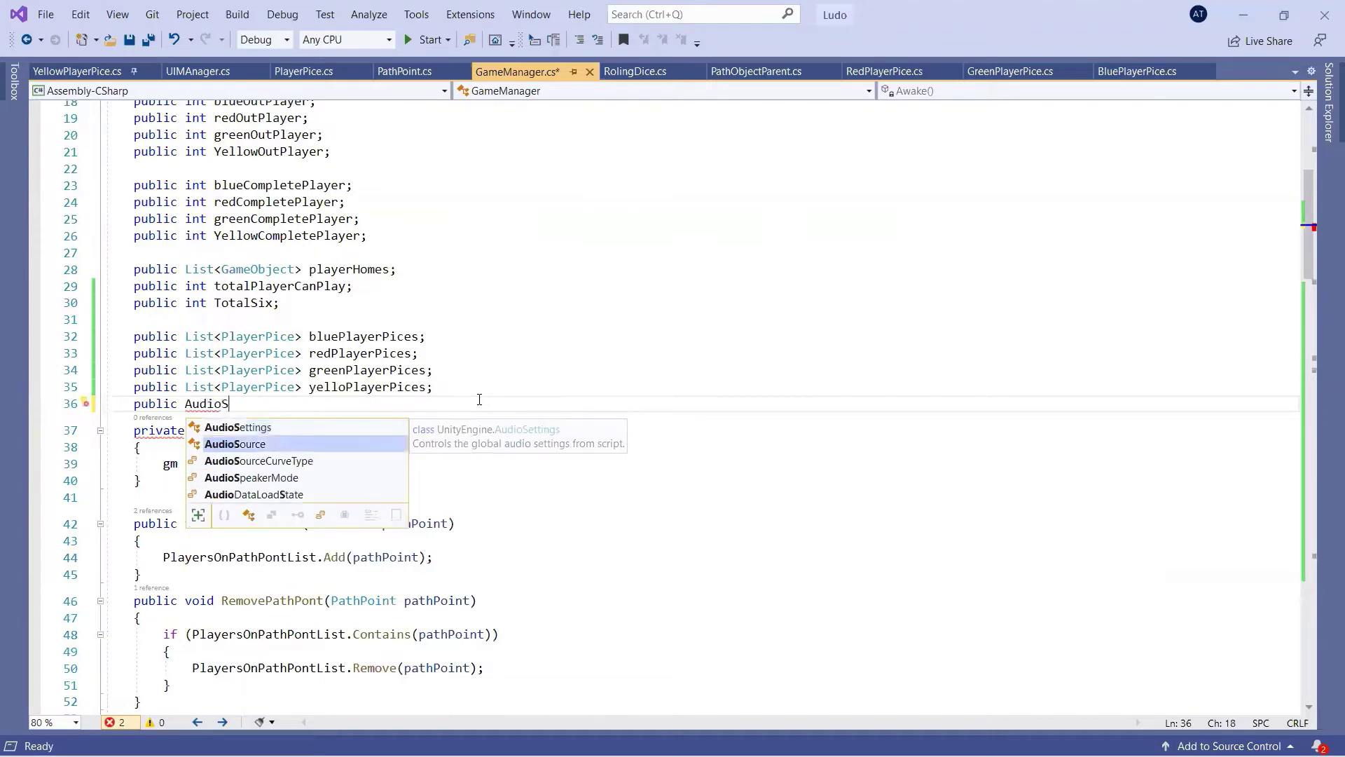
{"action": "key", "text": "Tab"}
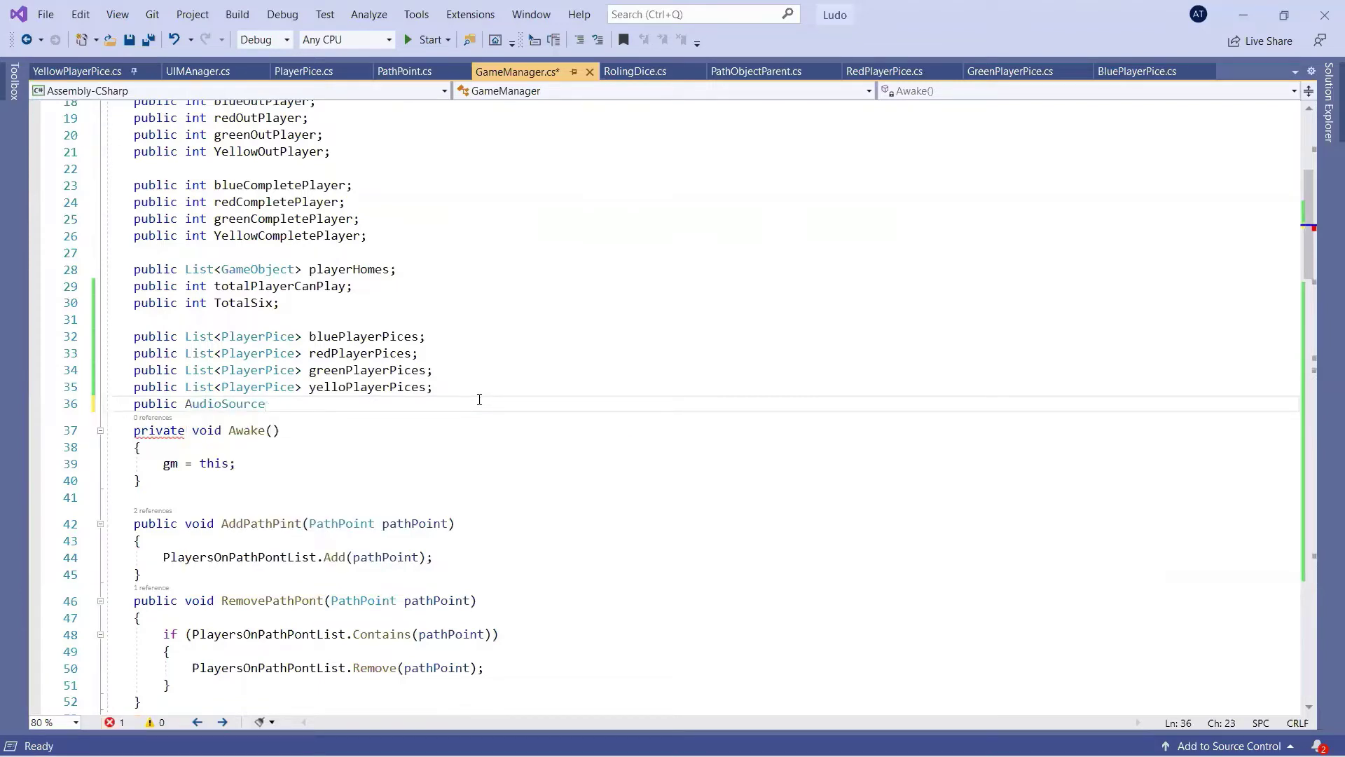
{"action": "type", "text": "ads"}
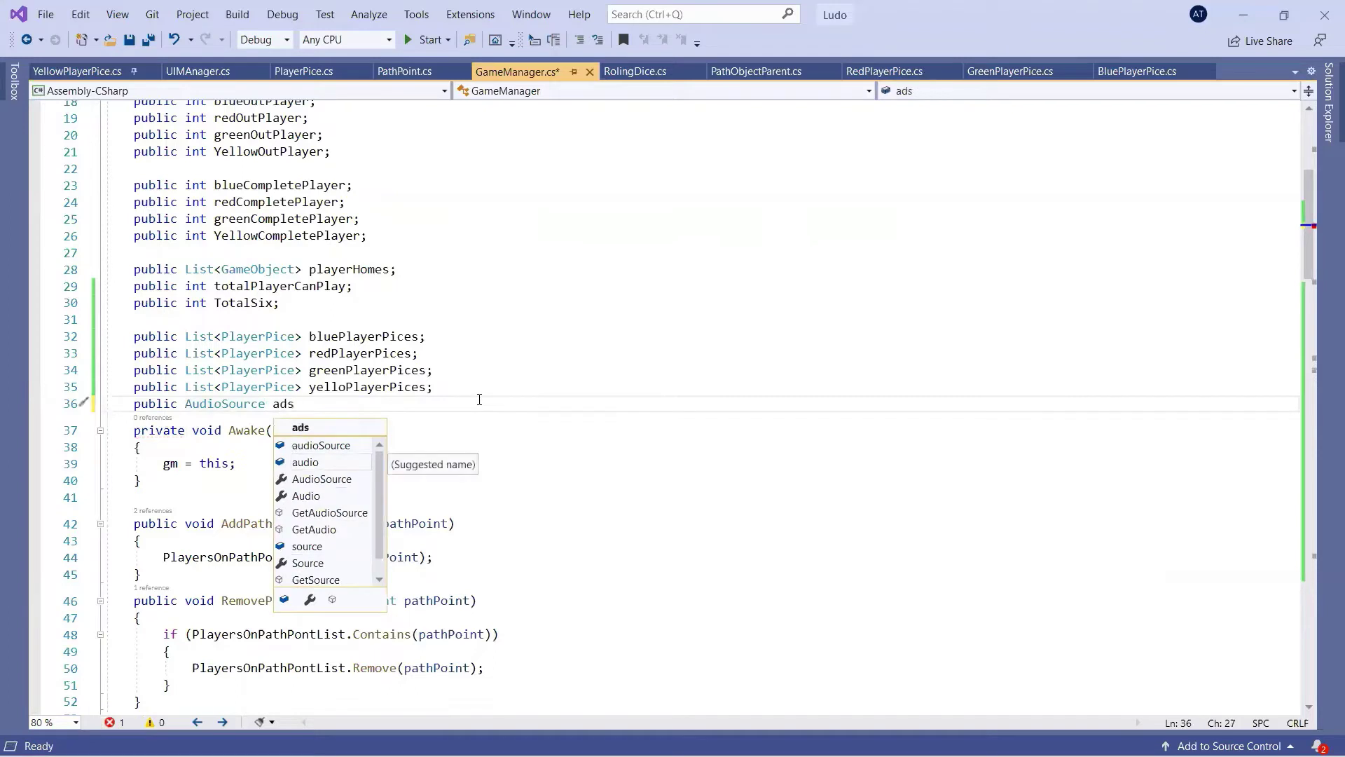
{"action": "type", "text": ";"}
Start a new line 40 in Awake and begin typing 'ads = GetComponent<'
{"action": "left_click", "coordinate": [237, 430]}
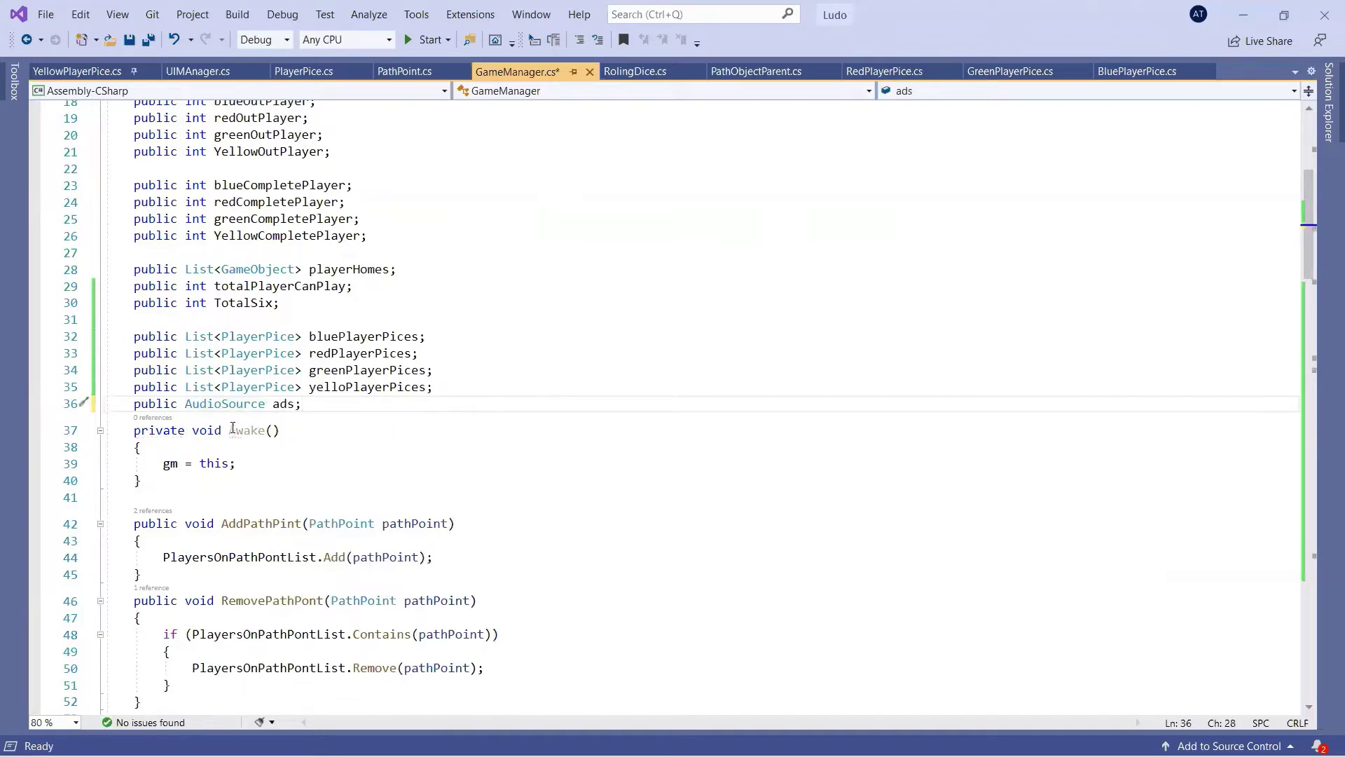
{"action": "left_click", "coordinate": [282, 405]}
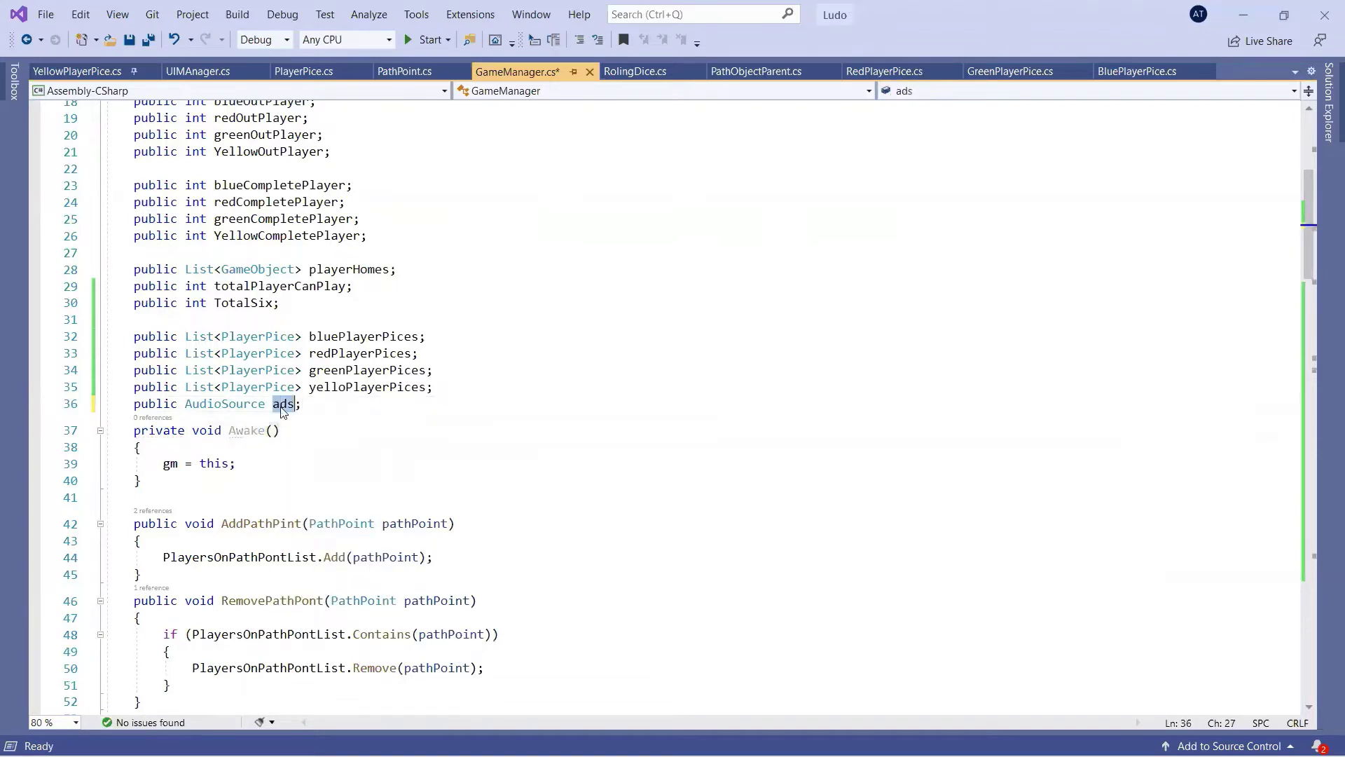
{"action": "left_click", "coordinate": [273, 461]}
{"action": "key", "text": "Return"}
{"action": "type", "text": "ads"}
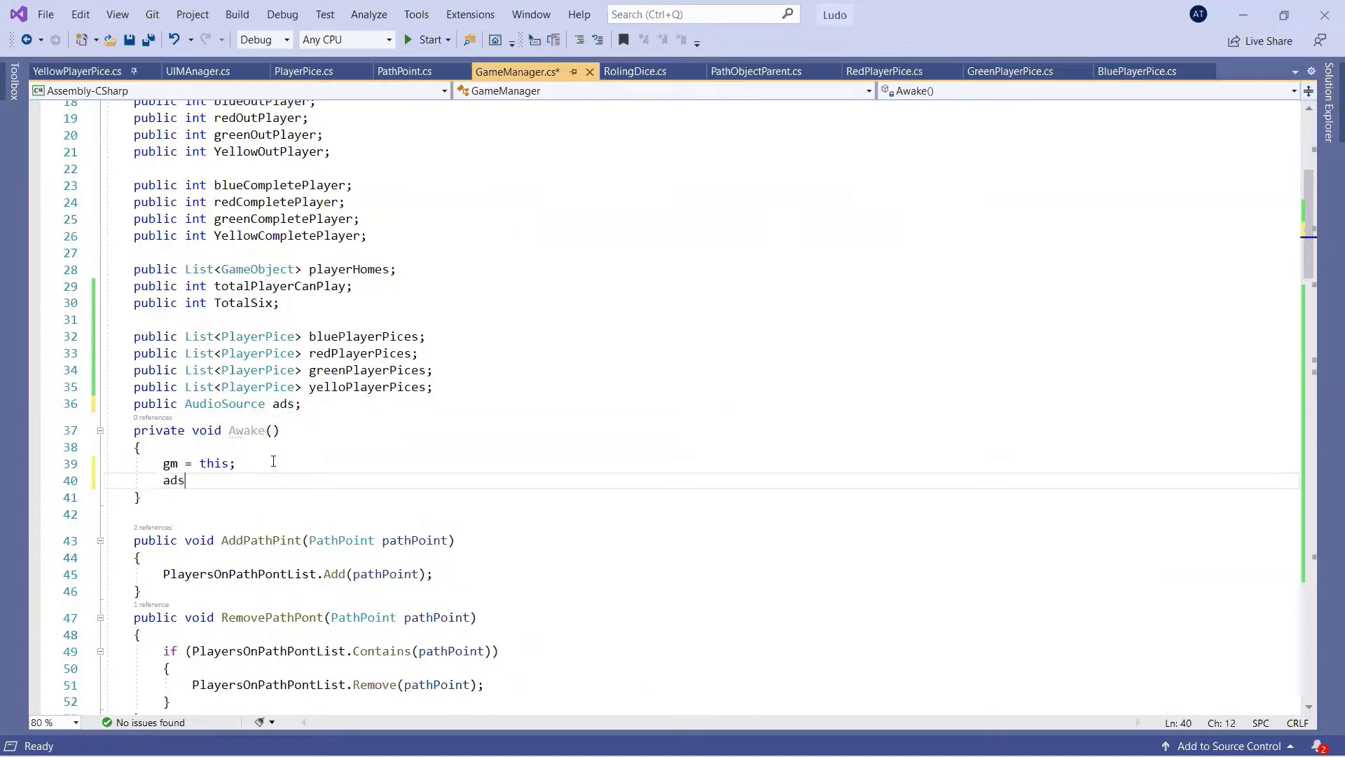
{"action": "type", "text": " = "}
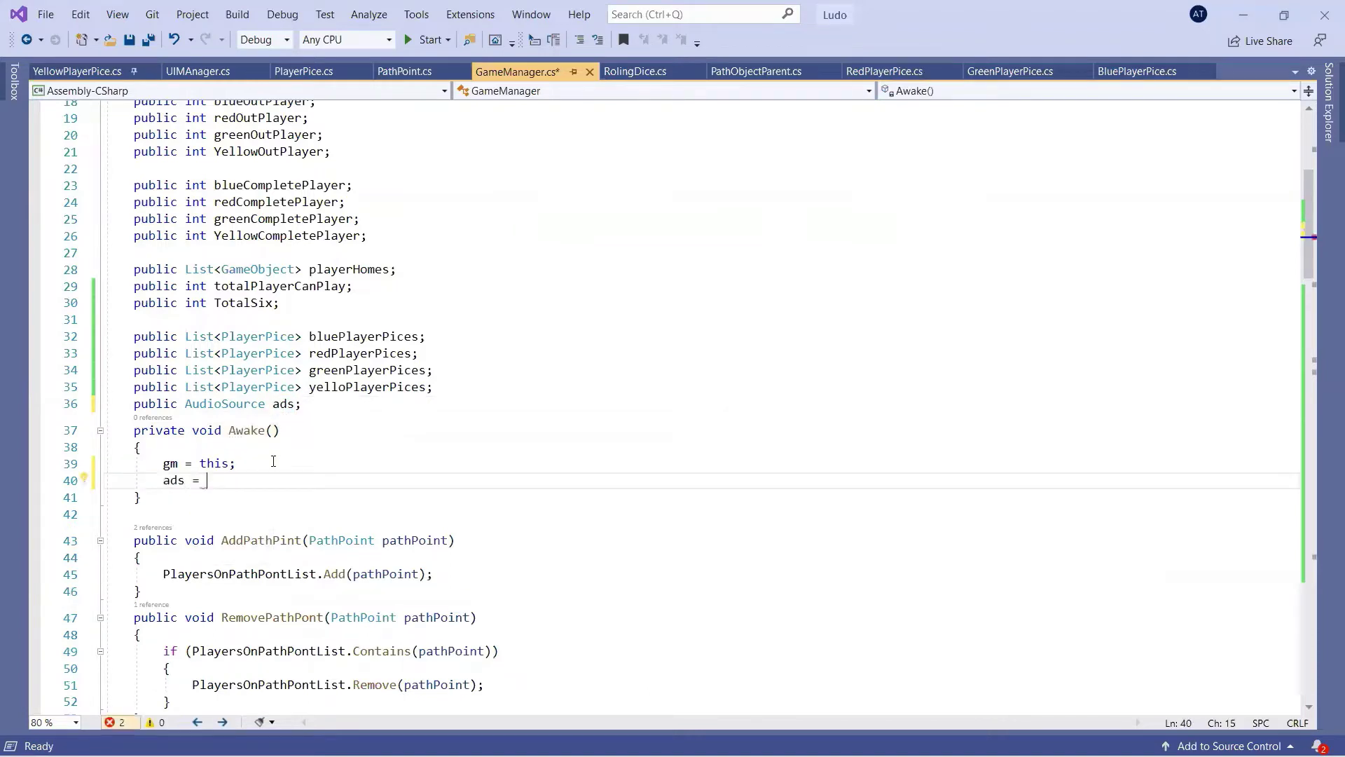
{"action": "type", "text": "get"}
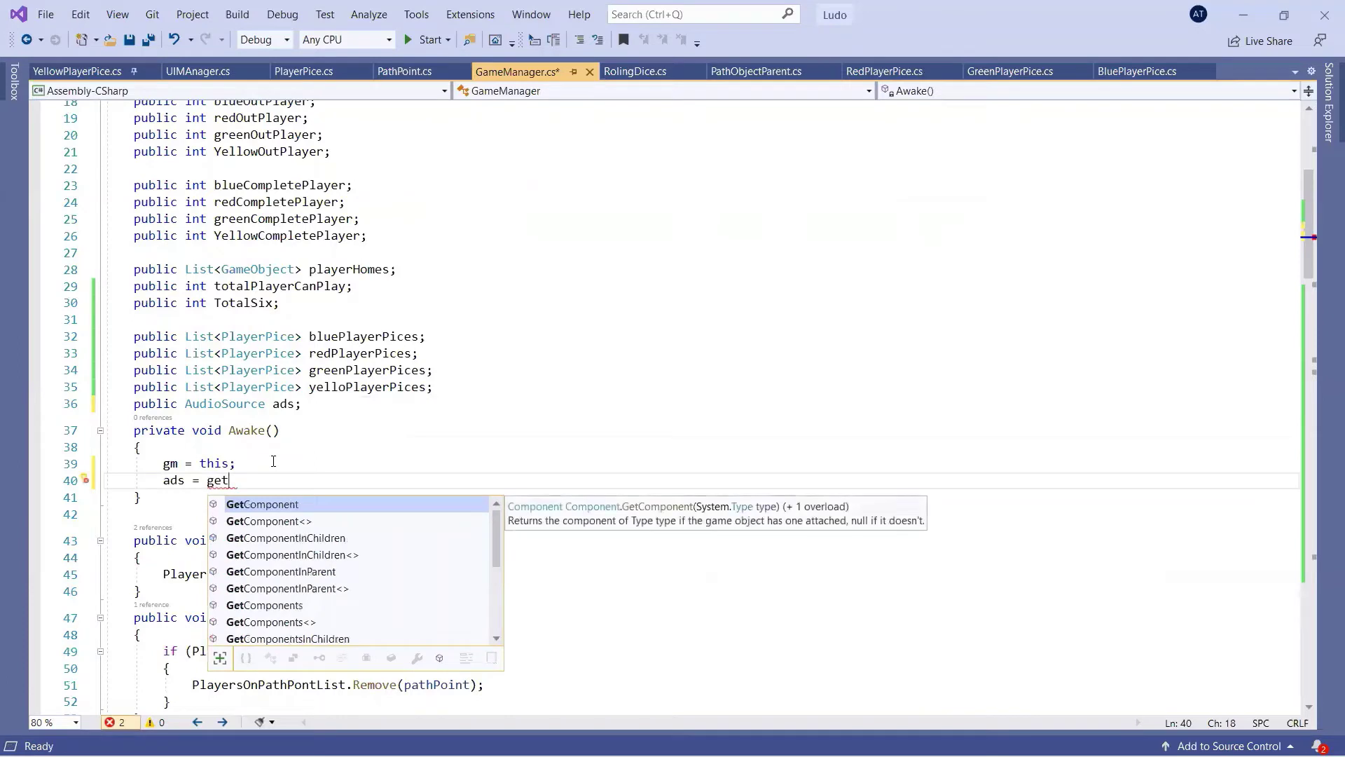
{"action": "key", "text": "Tab"}
{"action": "type", "text": "<"}
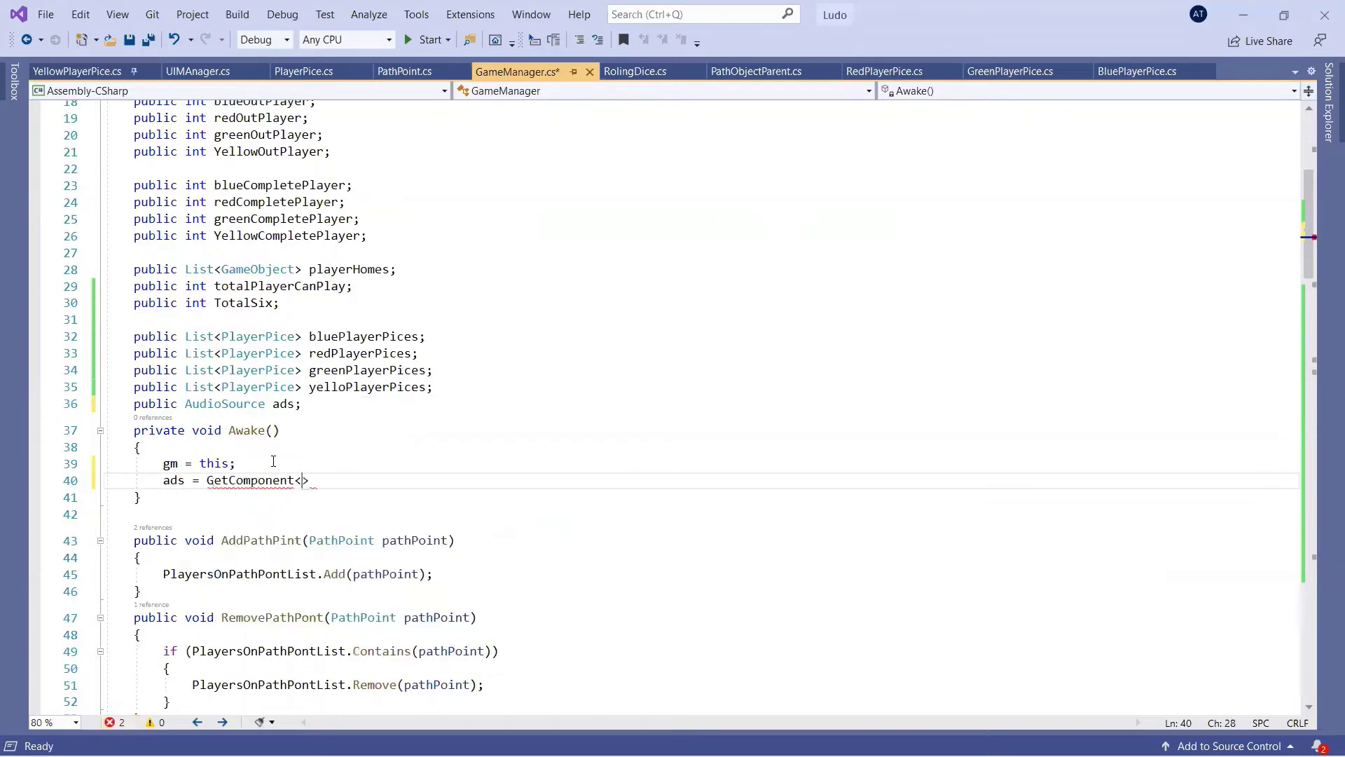
{"action": "type", "text": "Ad"}
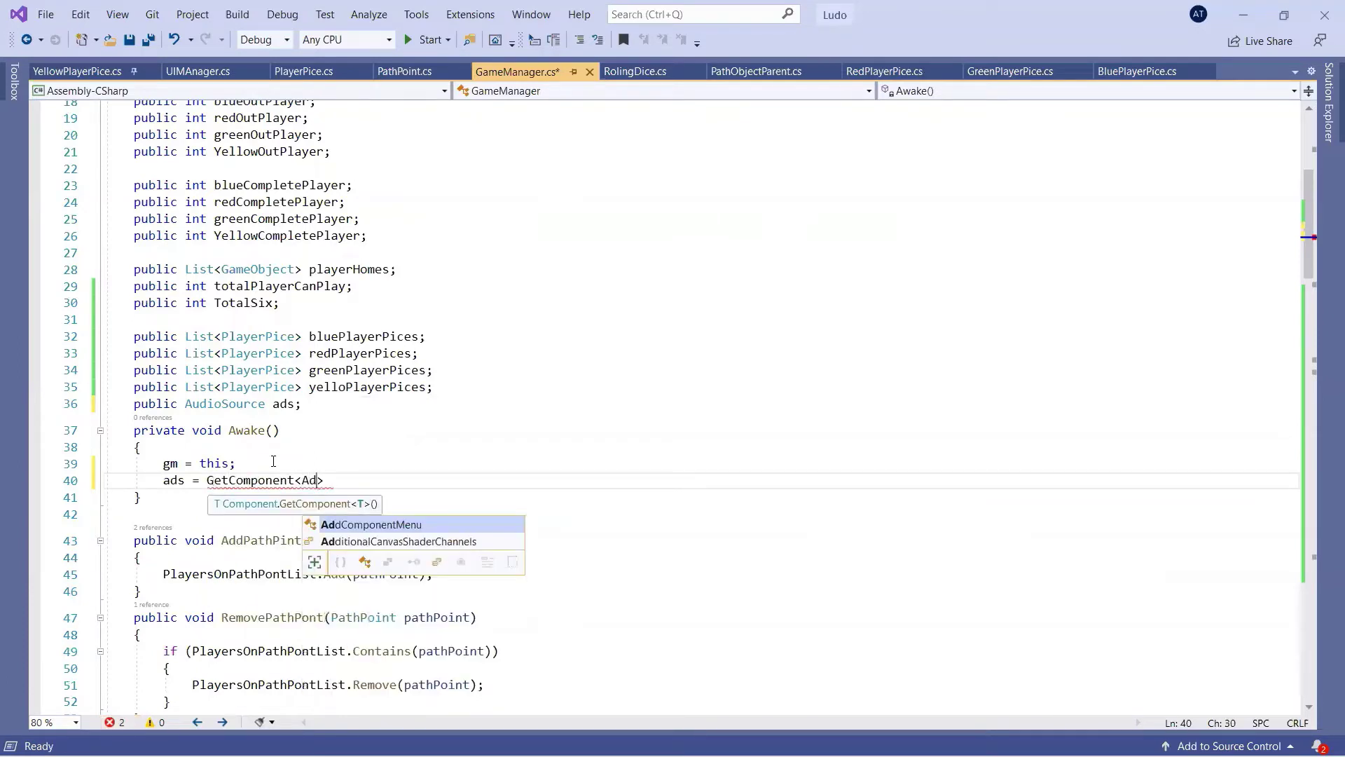
{"action": "left_click", "coordinate": [477, 483]}
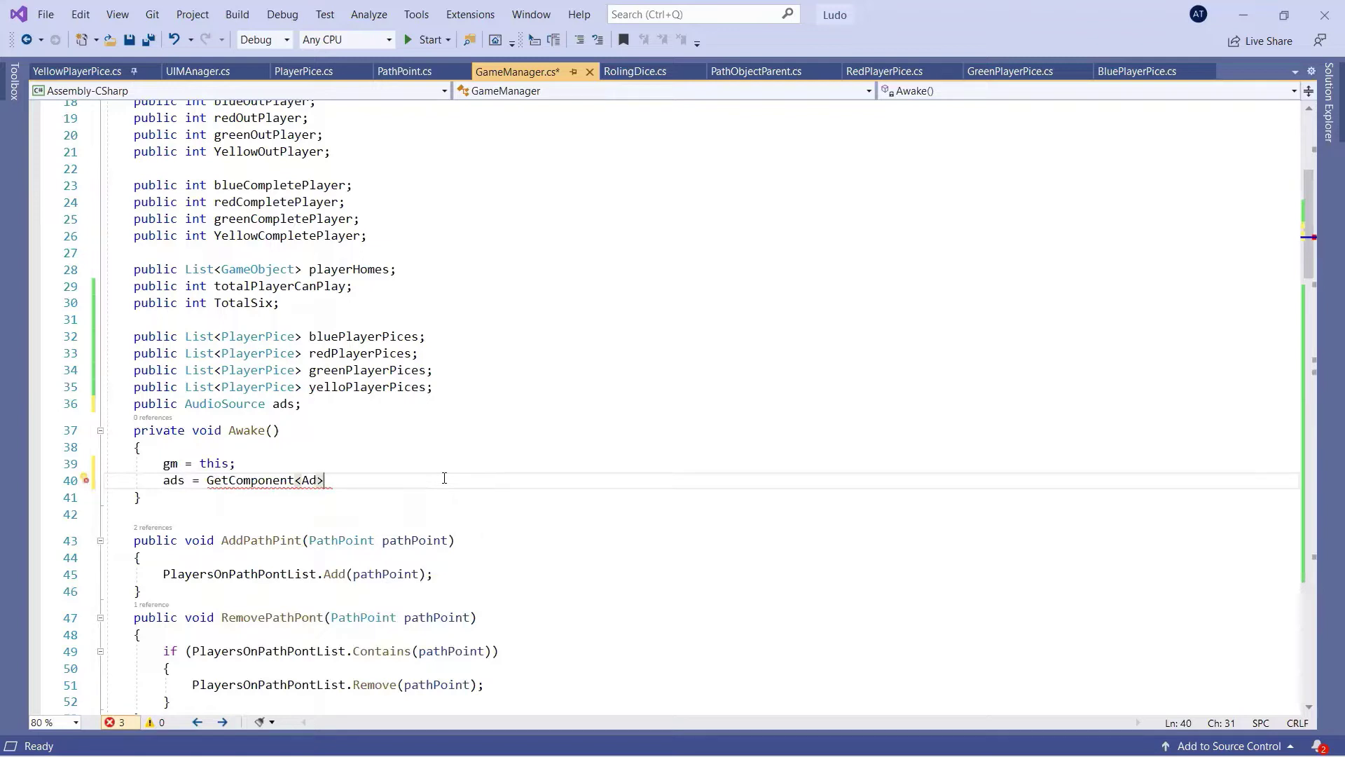
Fix the type name to complete 'ads = GetComponent<AudioSource>();'
{"action": "key", "text": "BackSpace"}
{"action": "key", "text": "BackSpace"}
{"action": "type", "text": "u"}
{"action": "key", "text": "BackSpace"}
{"action": "key", "text": "BackSpace"}
{"action": "type", "text": ">"}
{"action": "key", "text": "Left"}
{"action": "type", "text": "Aud"}
{"action": "key", "text": "Tab"}
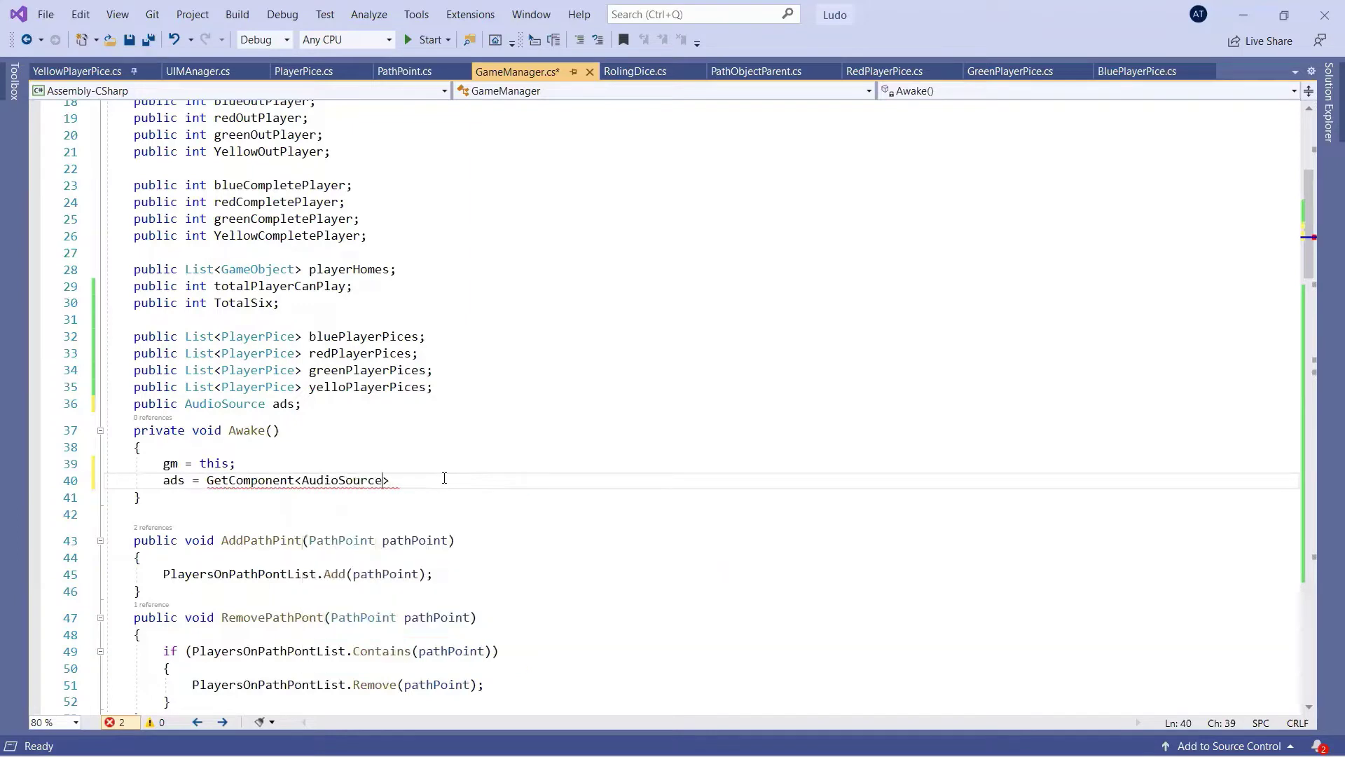
{"action": "key", "text": "Right"}
{"action": "type", "text": "()"}
{"action": "type", "text": ";"}
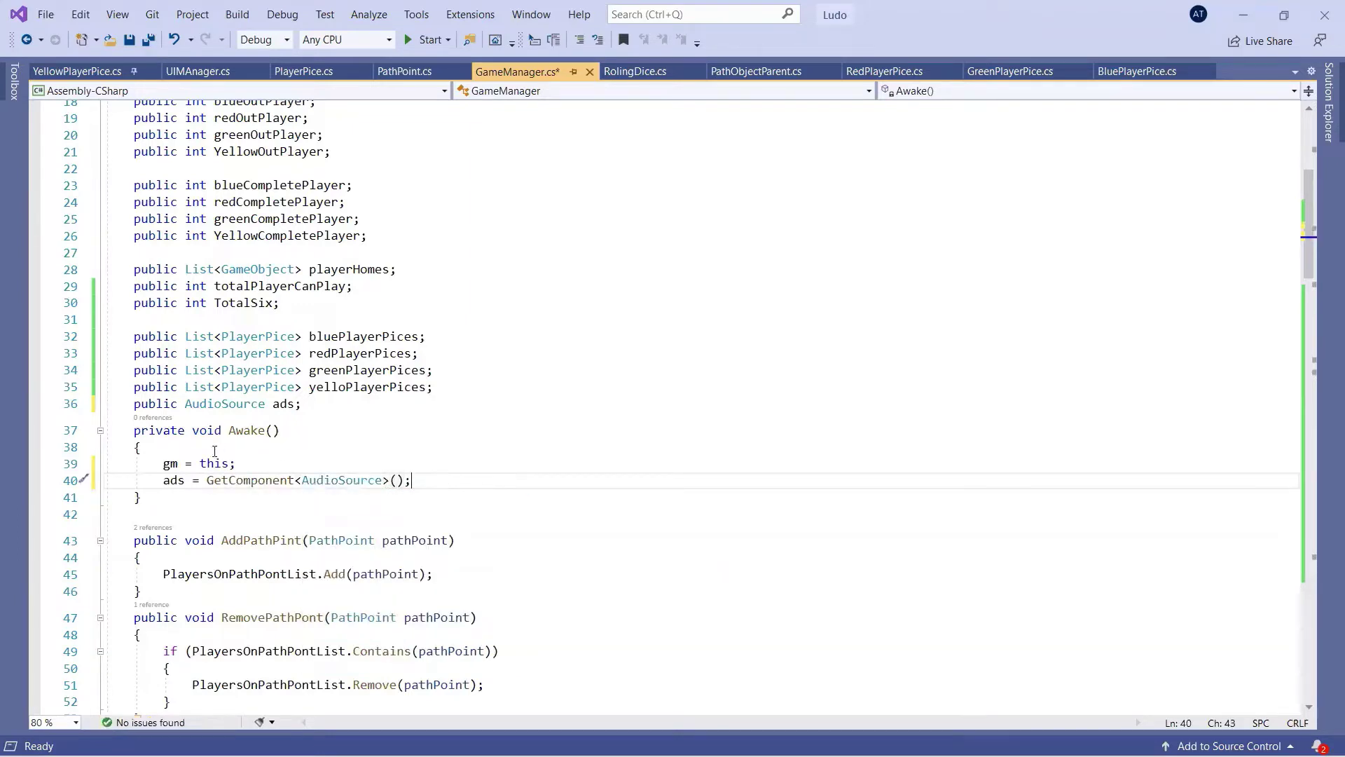
Check where ads is used in the script and save GameManager.cs
{"action": "double_click", "coordinate": [172, 480]}
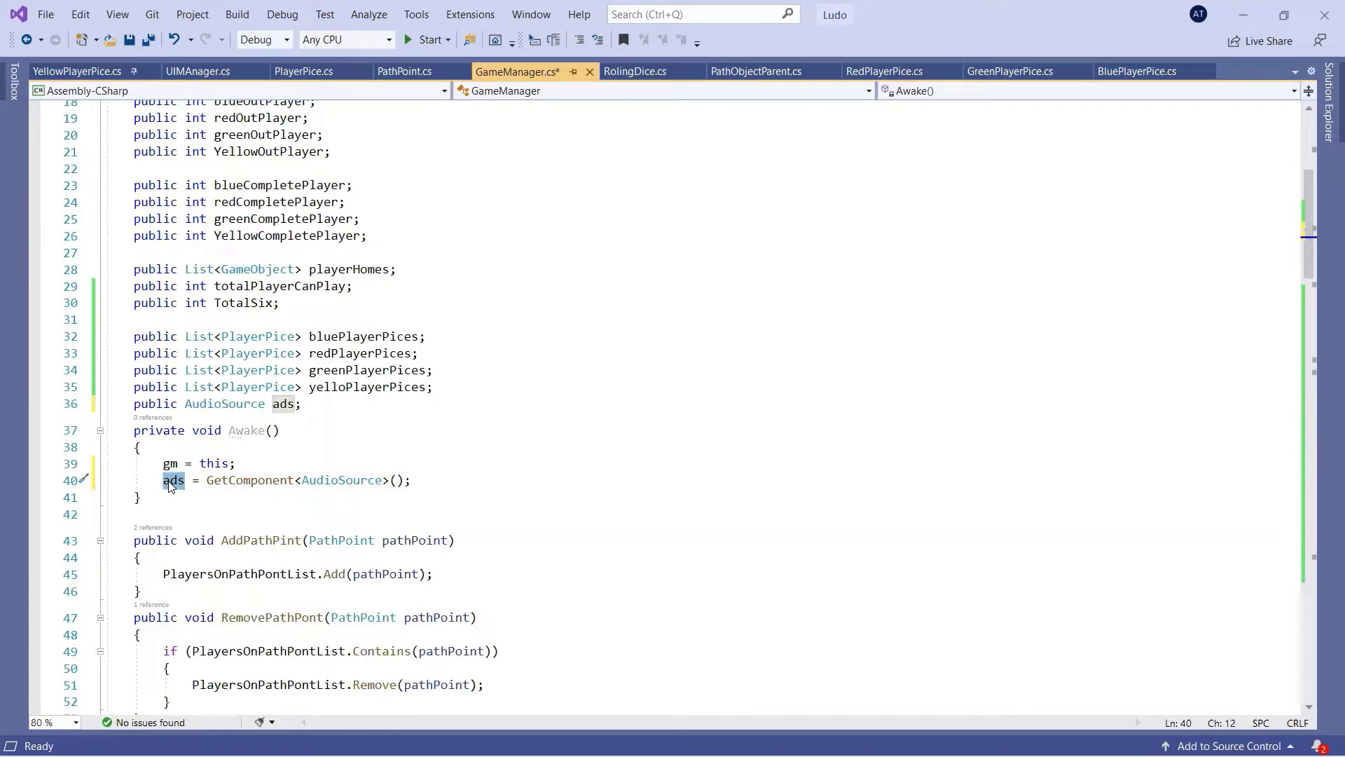
{"action": "scroll", "coordinate": [171, 483], "scroll_direction": "down", "scroll_amount": 5}
{"action": "scroll", "coordinate": [171, 484], "scroll_direction": "down", "scroll_amount": 2}
{"action": "scroll", "coordinate": [170, 480], "scroll_direction": "down", "scroll_amount": 6}
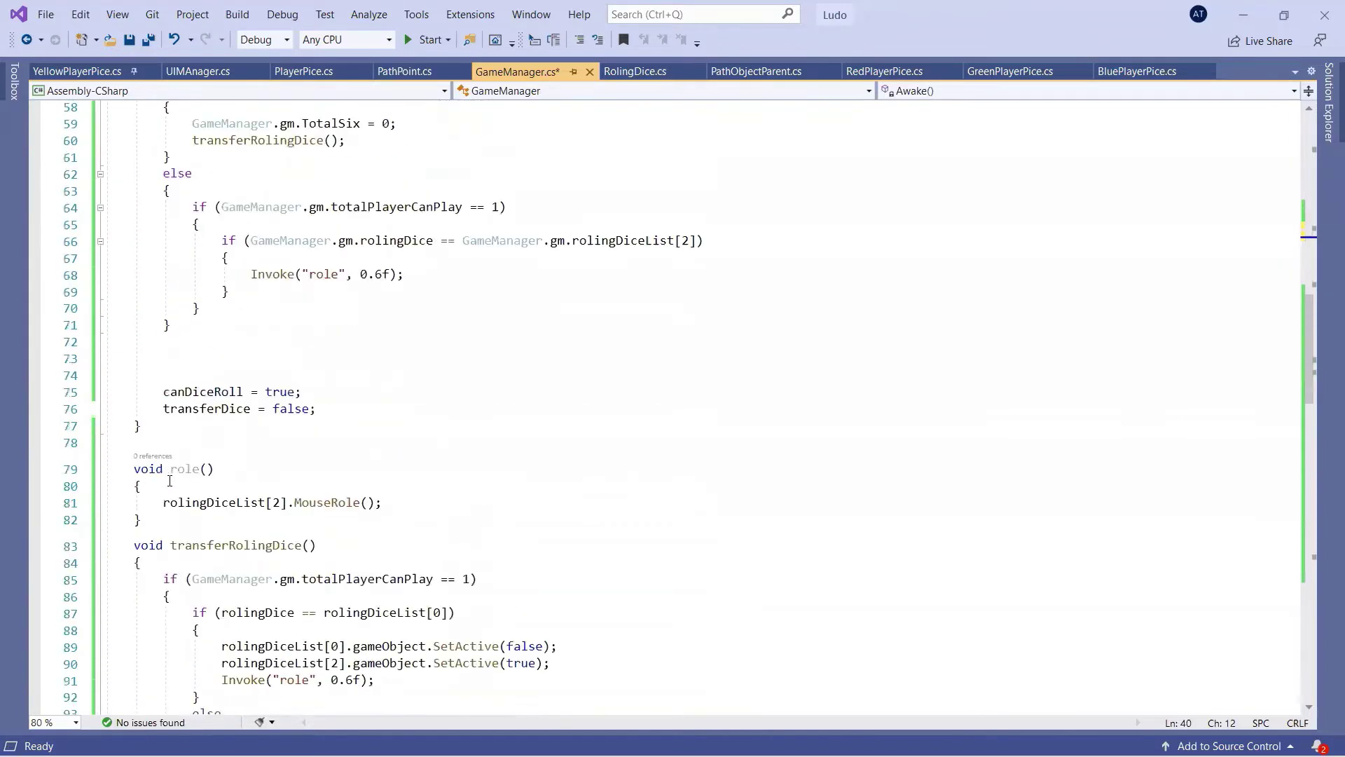
{"action": "scroll", "coordinate": [170, 480], "scroll_direction": "down", "scroll_amount": 8}
{"action": "scroll", "coordinate": [169, 481], "scroll_direction": "down", "scroll_amount": 10}
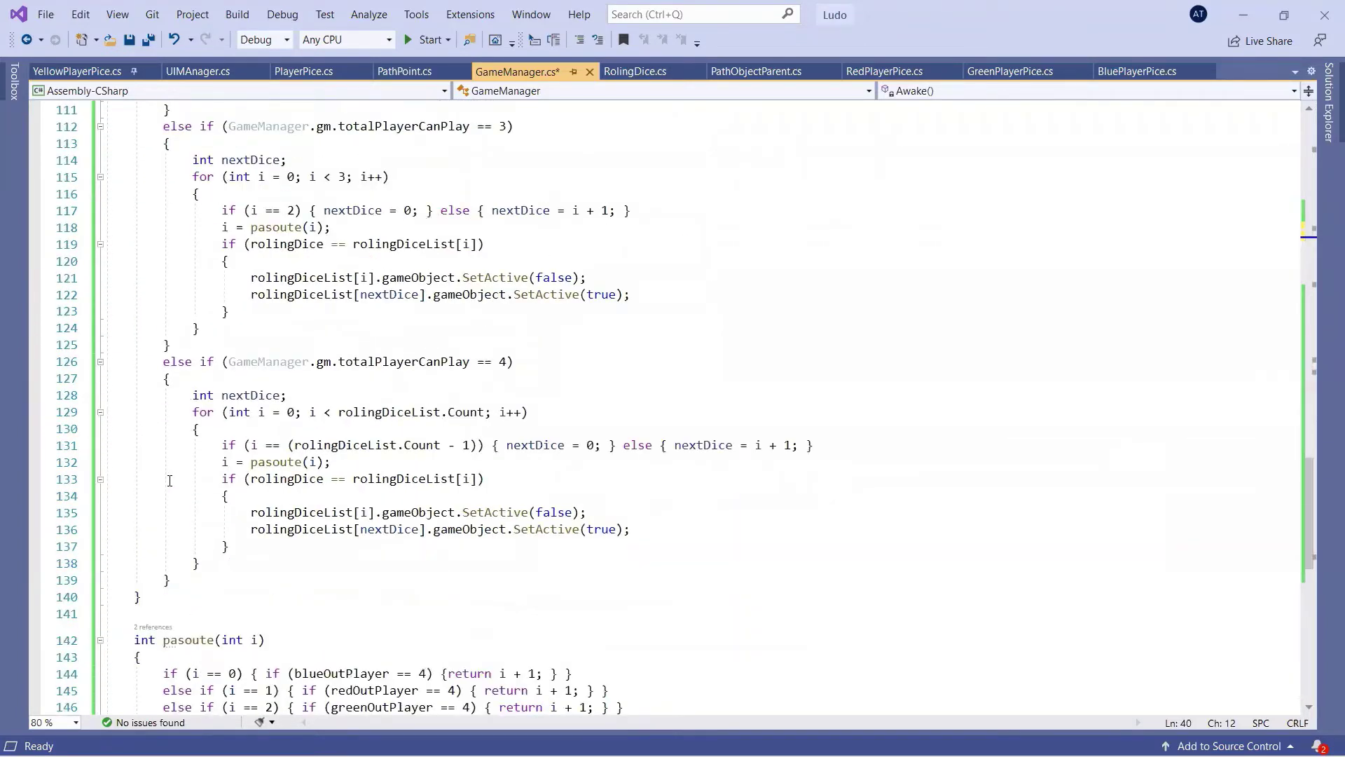
{"action": "scroll", "coordinate": [169, 481], "scroll_direction": "down", "scroll_amount": 5}
{"action": "scroll", "coordinate": [170, 481], "scroll_direction": "up", "scroll_amount": 10}
{"action": "scroll", "coordinate": [170, 481], "scroll_direction": "up", "scroll_amount": 4}
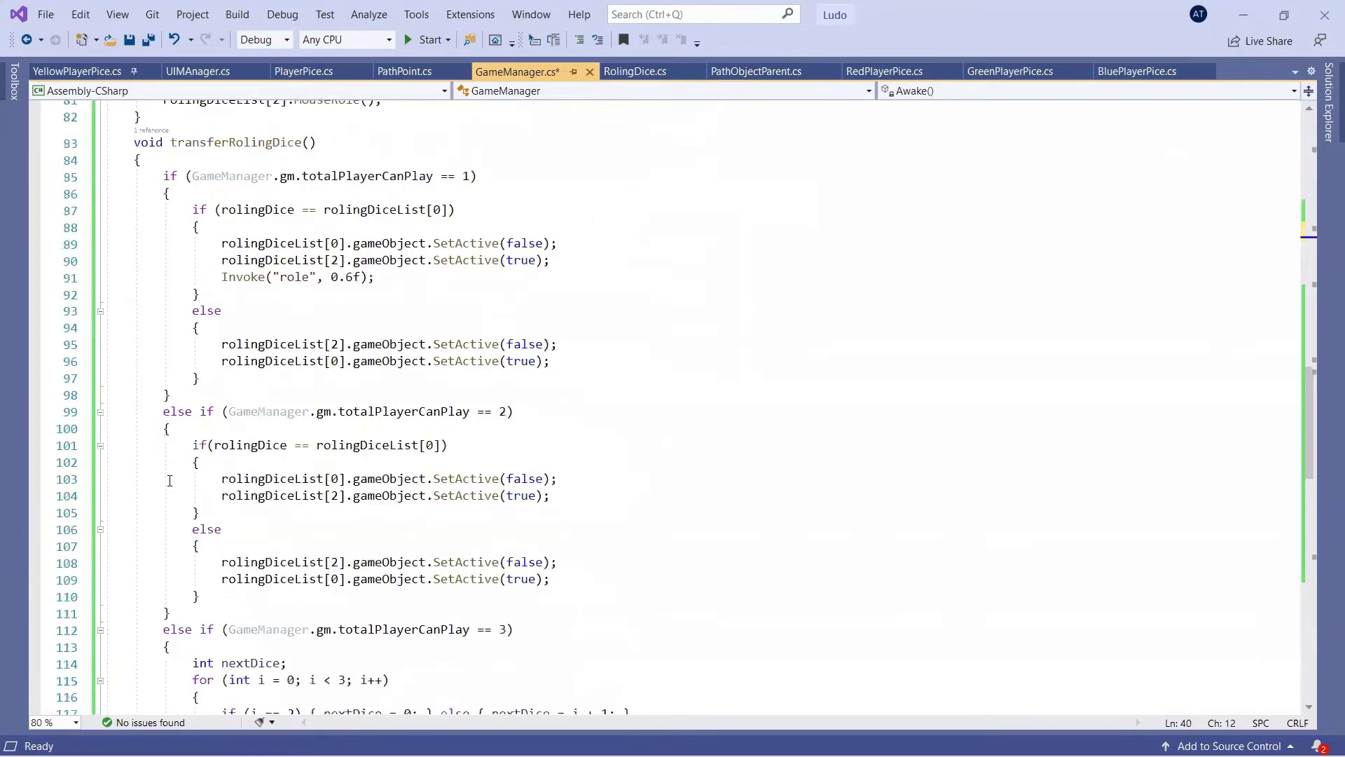
{"action": "scroll", "coordinate": [170, 481], "scroll_direction": "up", "scroll_amount": 2}
{"action": "key", "text": "ctrl+s"}
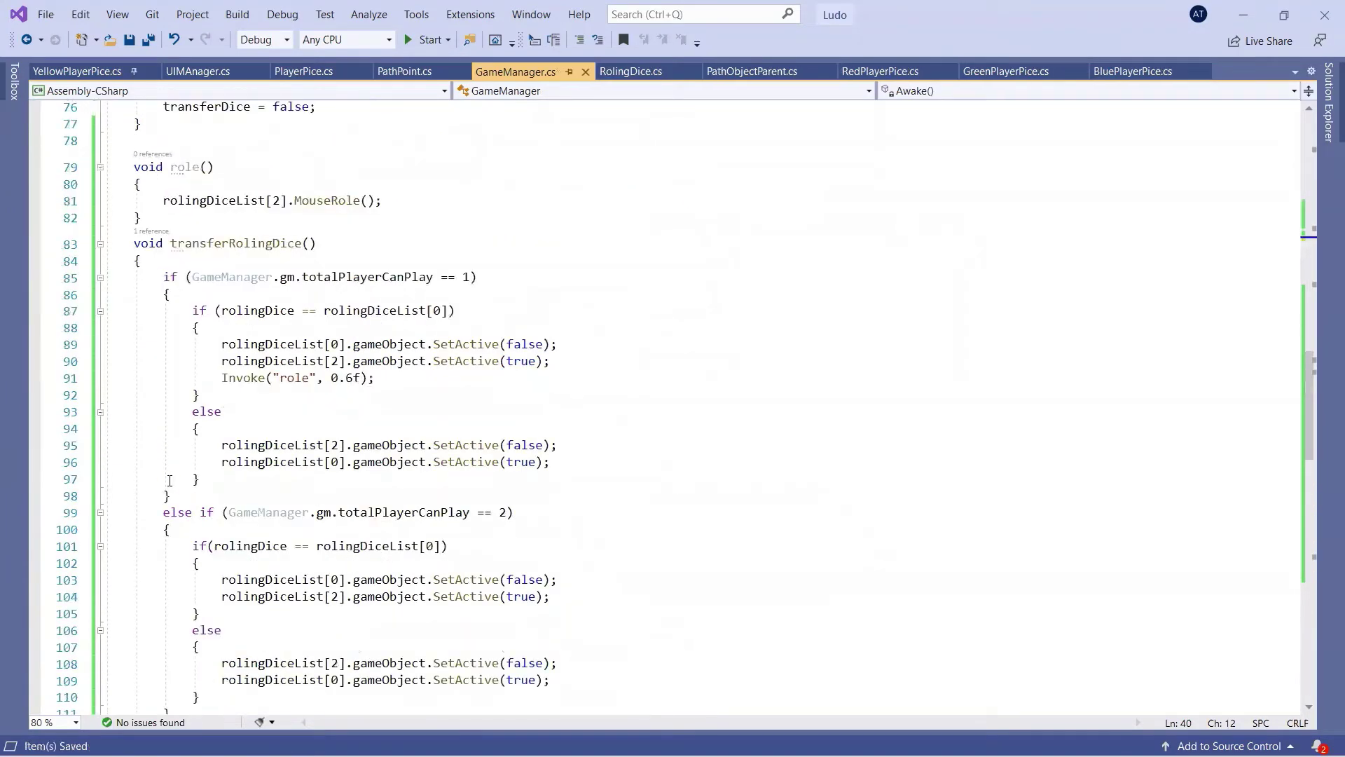
Open PlayerPice.cs and scroll down to the MoveStep_enm coroutine
{"action": "left_click", "coordinate": [304, 71]}
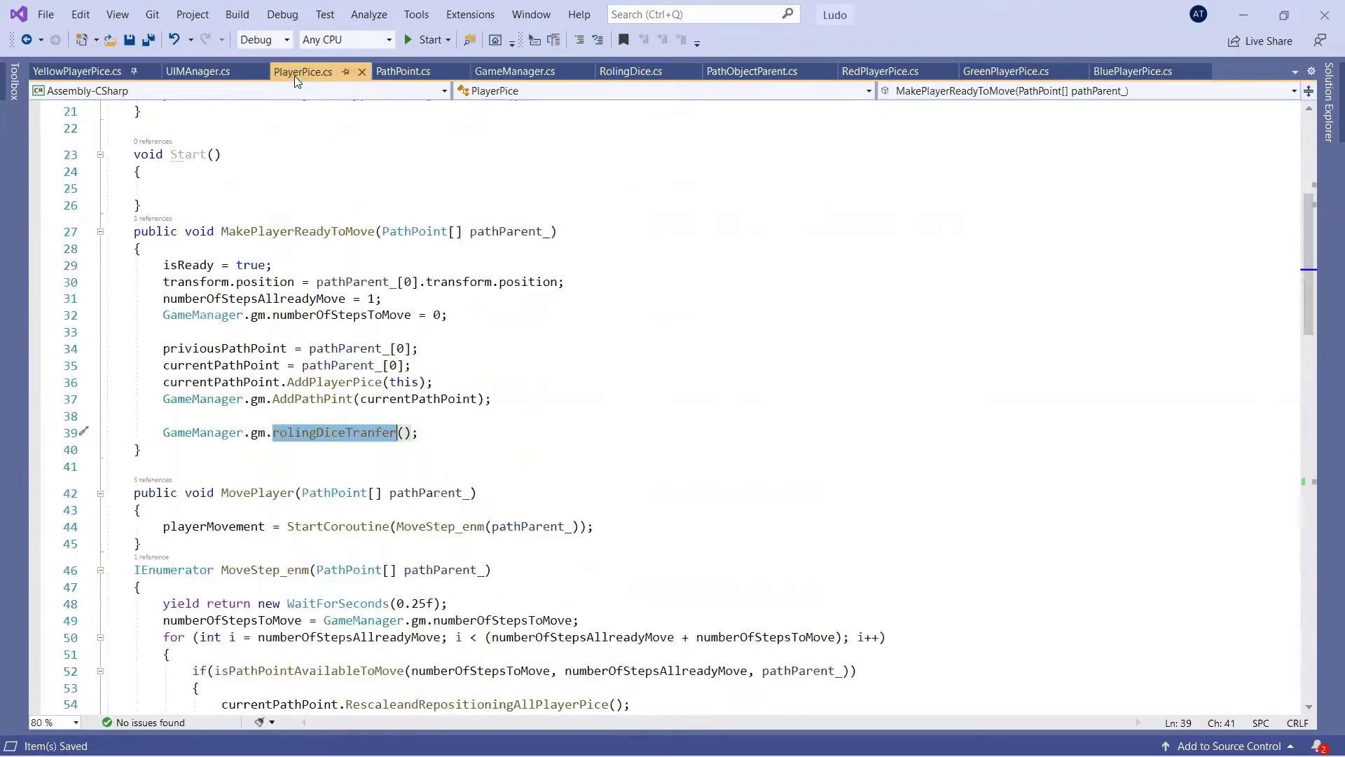
{"action": "scroll", "coordinate": [289, 213], "scroll_direction": "down", "scroll_amount": 1}
{"action": "scroll", "coordinate": [288, 213], "scroll_direction": "down", "scroll_amount": 3}
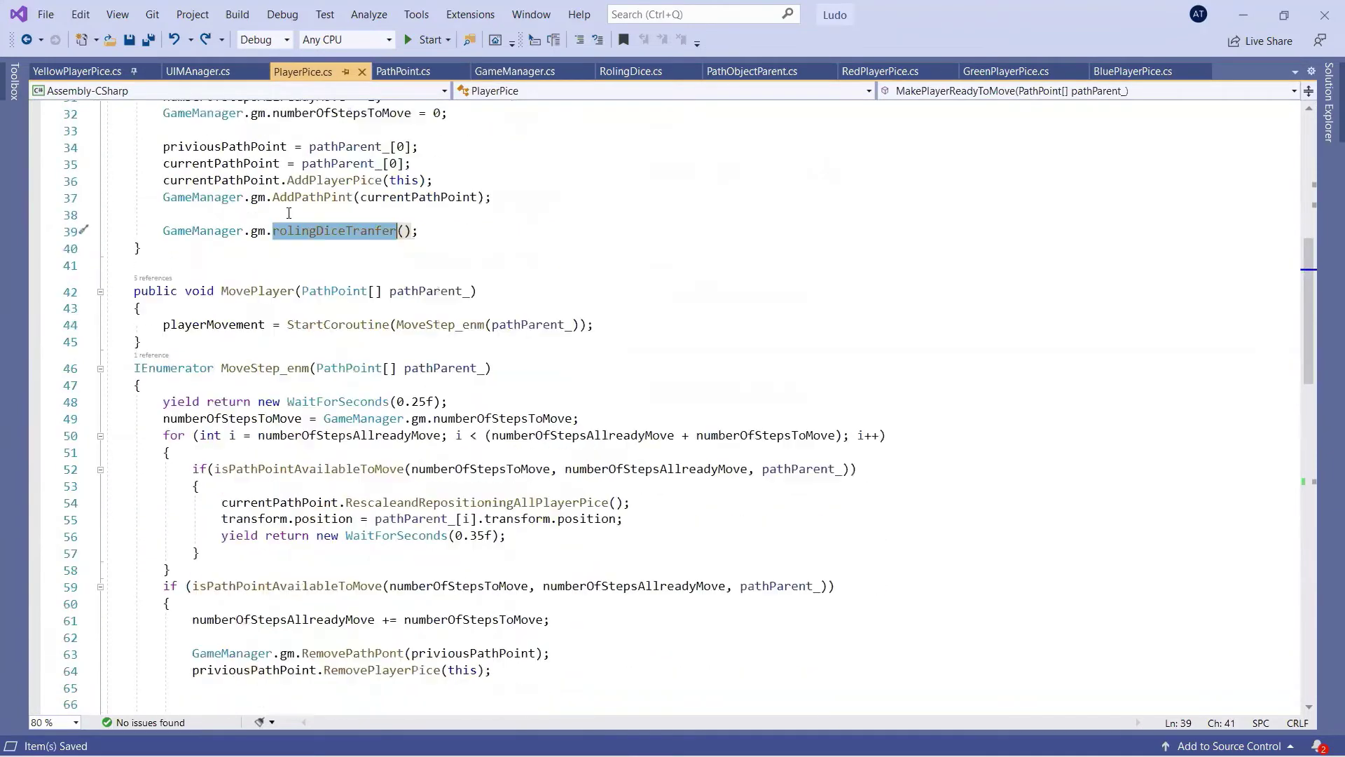
{"action": "scroll", "coordinate": [289, 213], "scroll_direction": "down", "scroll_amount": 1}
{"action": "scroll", "coordinate": [288, 213], "scroll_direction": "down", "scroll_amount": 2}
{"action": "scroll", "coordinate": [289, 213], "scroll_direction": "down", "scroll_amount": 2}
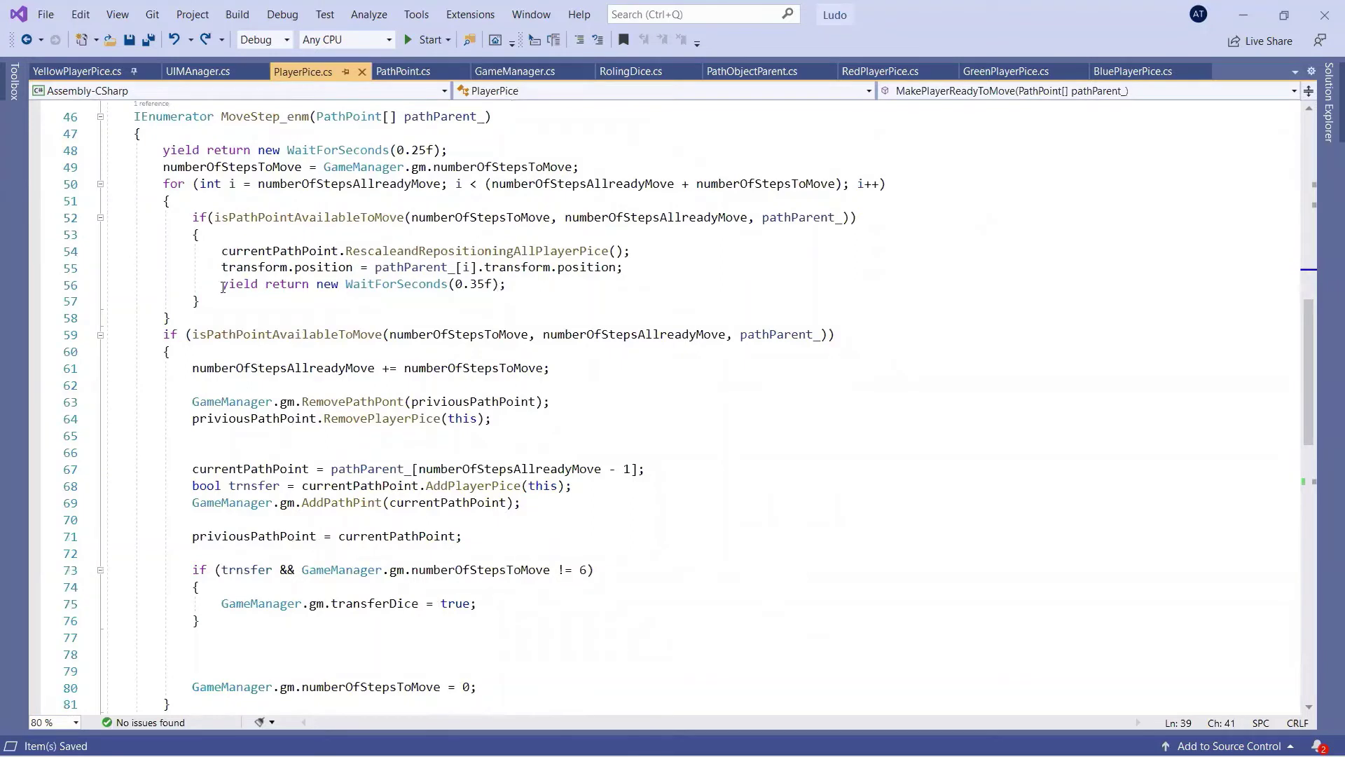
Add 'GameManager.gm.ads.Play();' after the position update on line 55 and save
{"action": "left_click", "coordinate": [661, 272]}
{"action": "key", "text": "Return"}
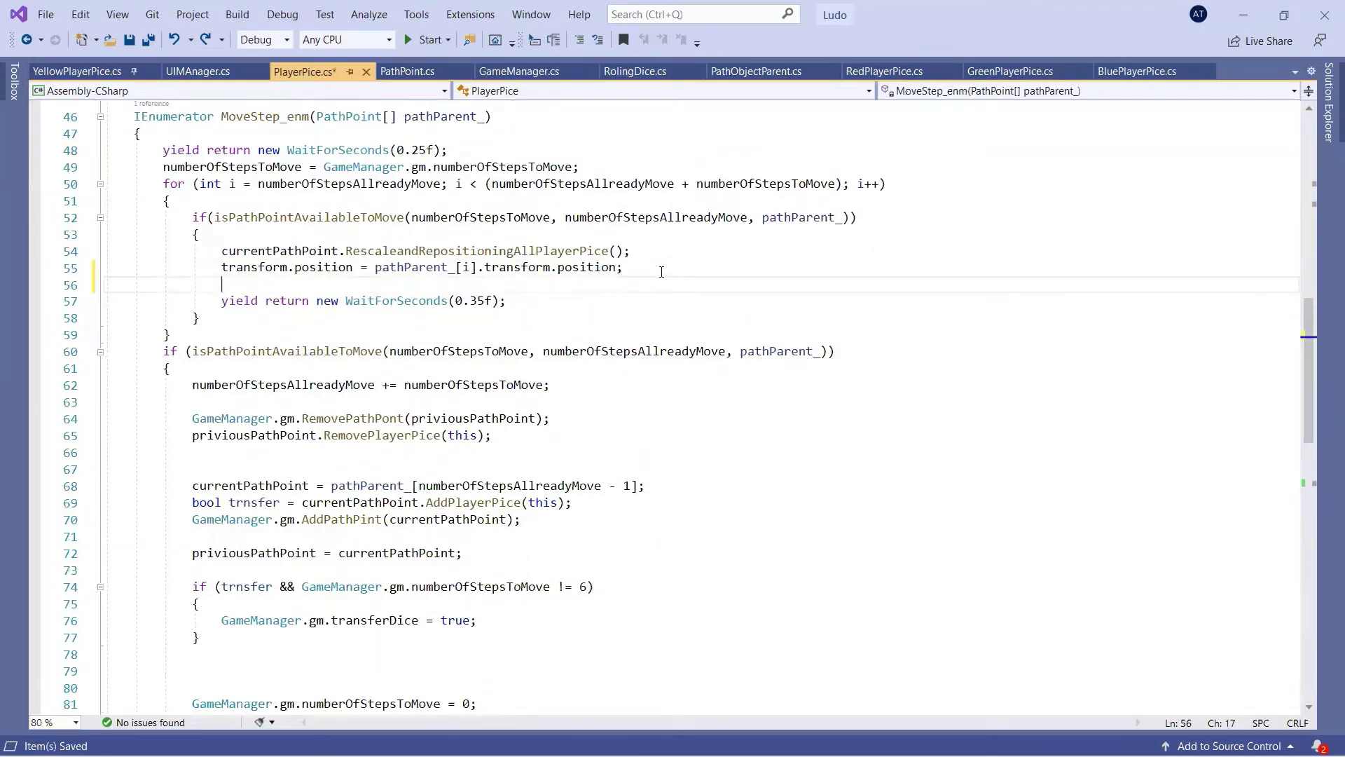
{"action": "type", "text": "G"}
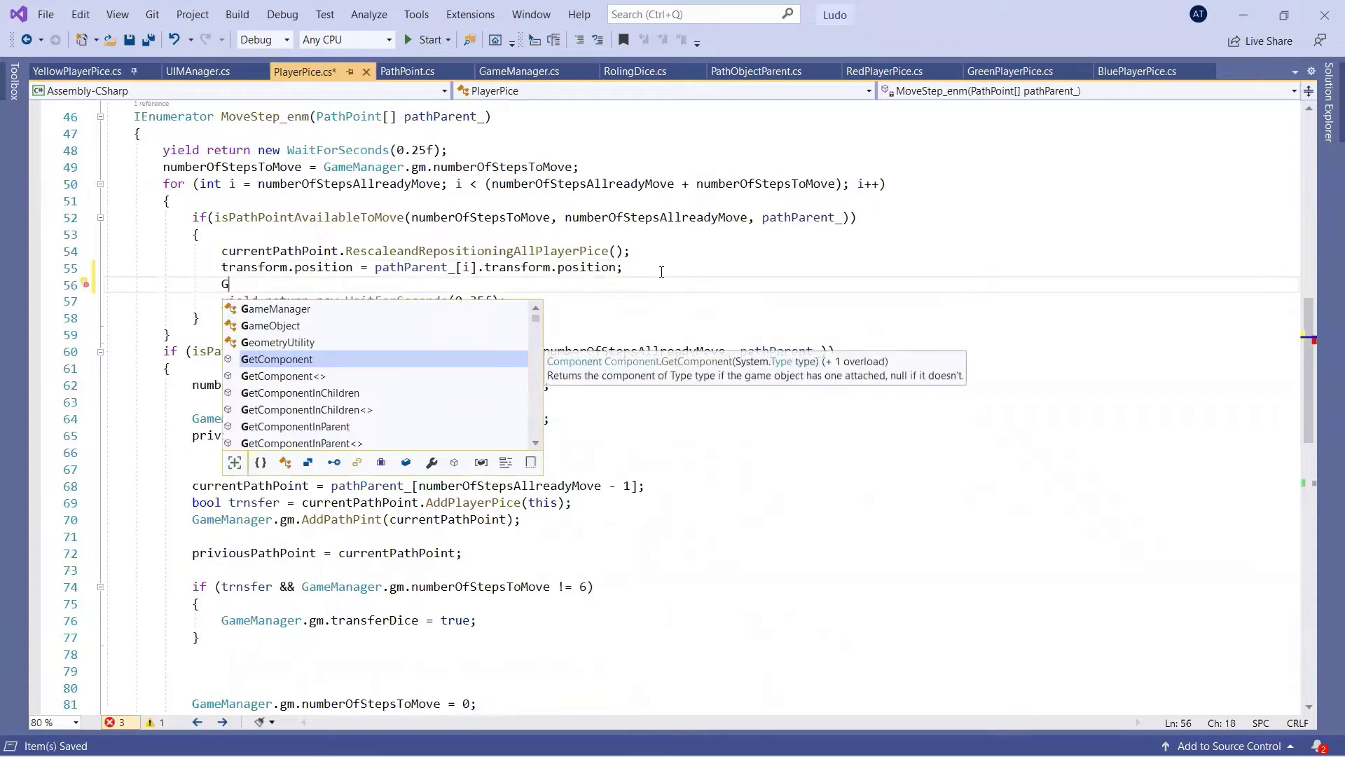
{"action": "key", "text": "Up"}
{"action": "key", "text": "Up"}
{"action": "key", "text": "Up"}
{"action": "key", "text": "Tab"}
{"action": "type", "text": "."}
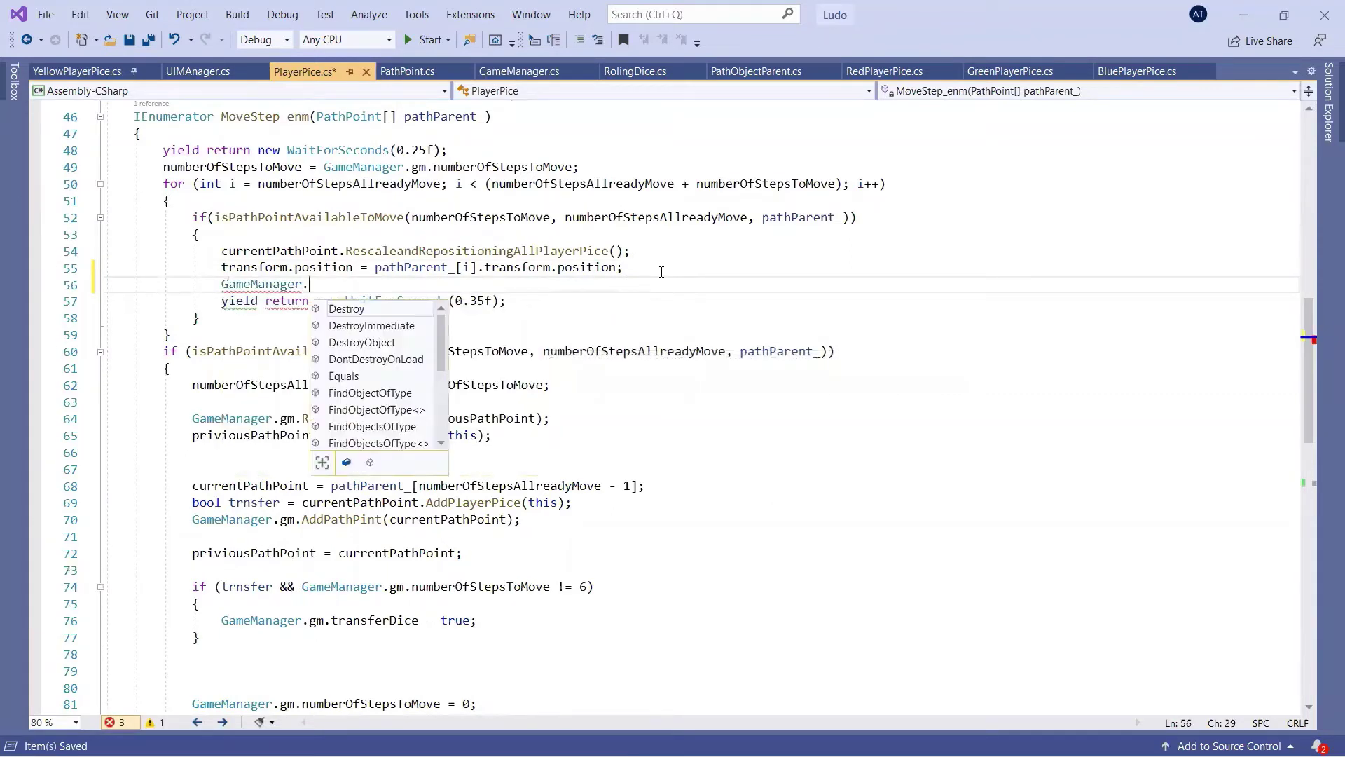
{"action": "type", "text": "gm."}
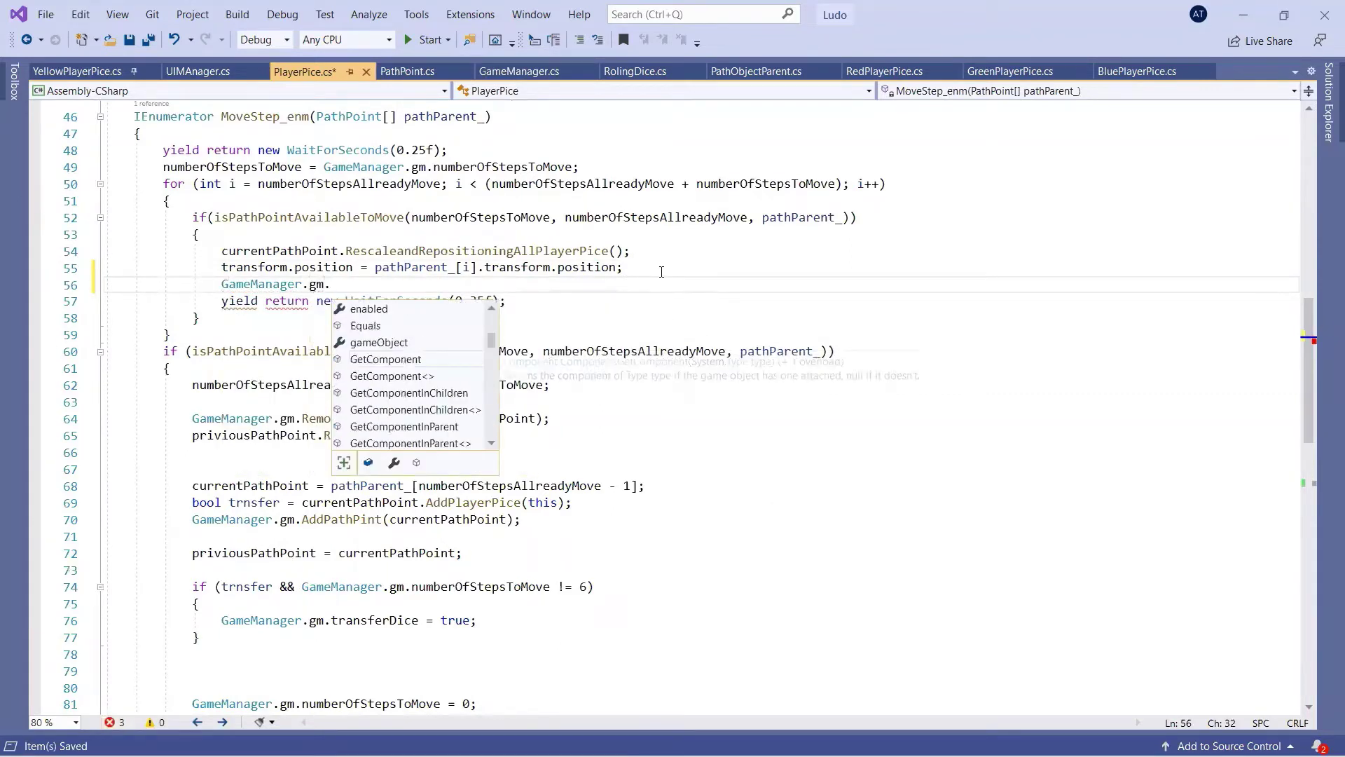
{"action": "type", "text": "ad"}
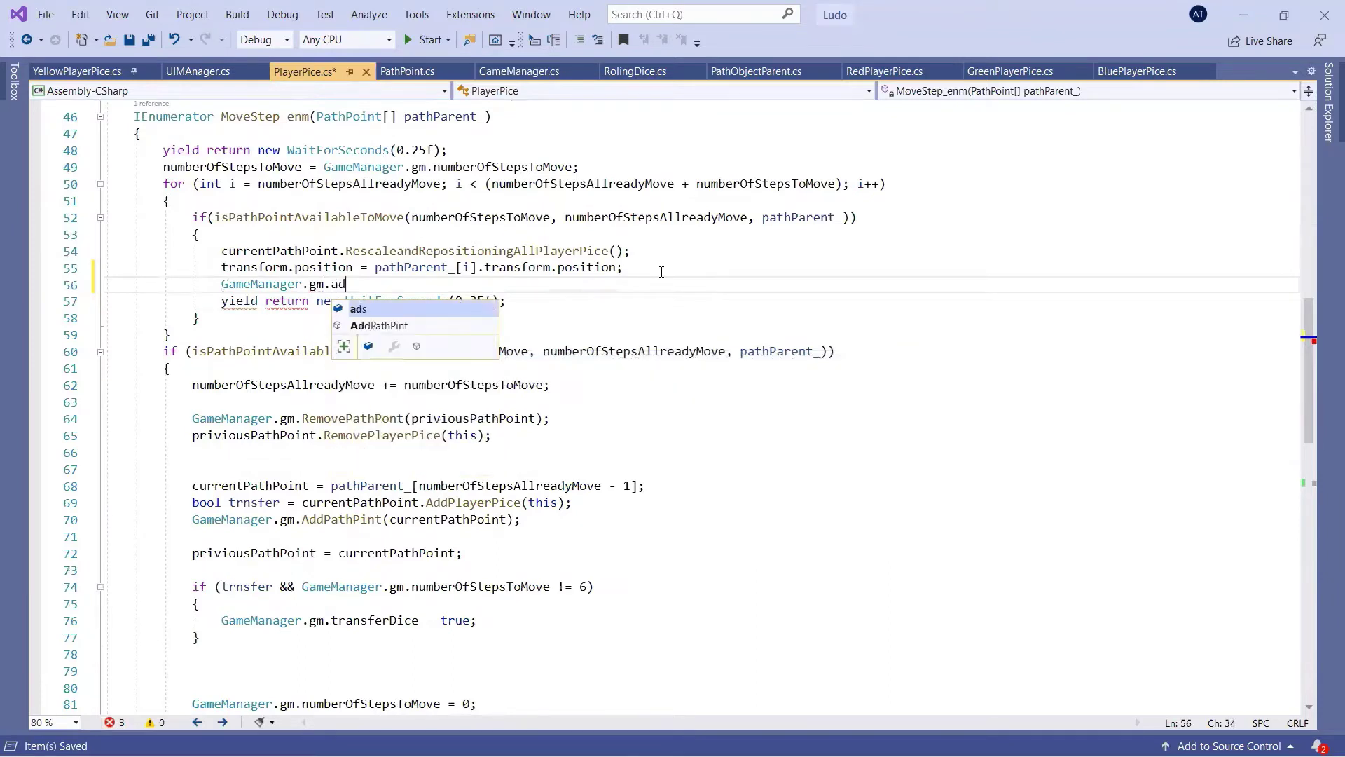
{"action": "key", "text": "Tab"}
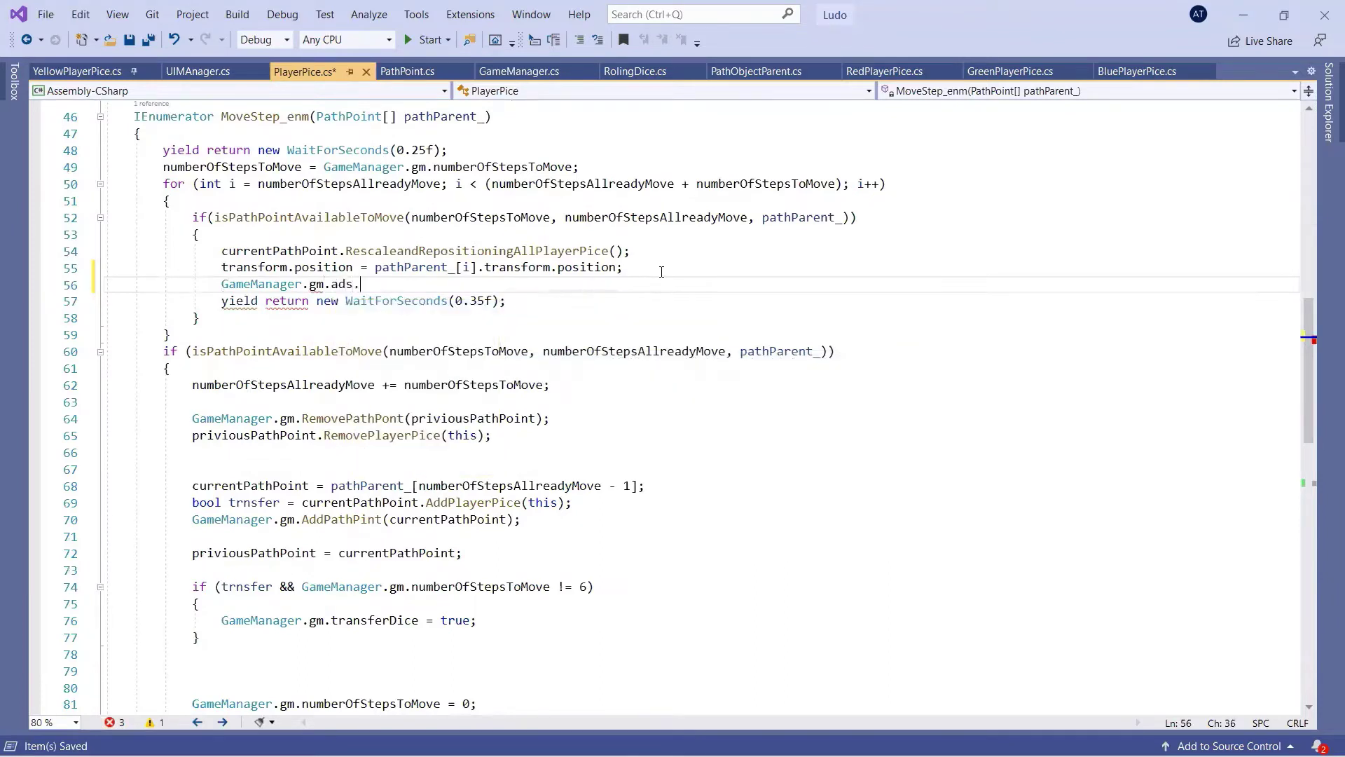
{"action": "type", "text": ".p"}
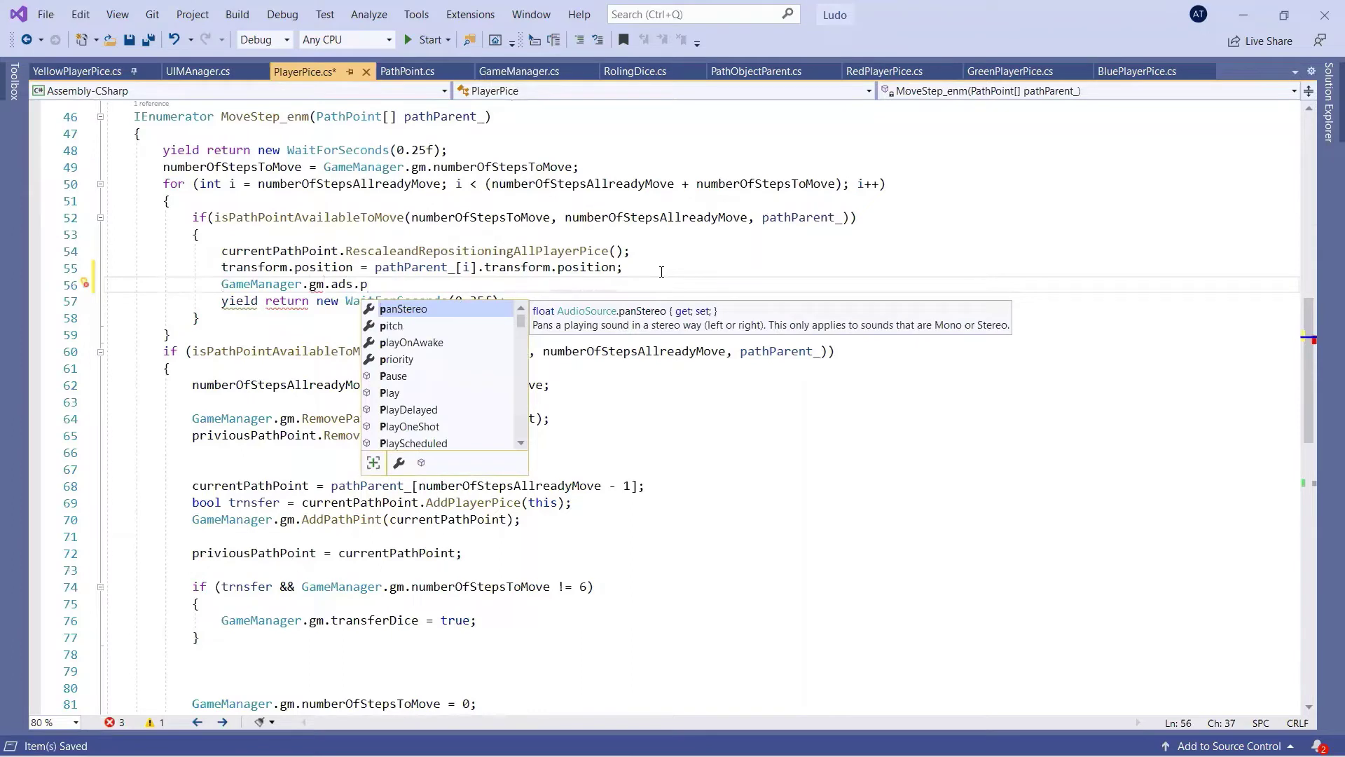
{"action": "key", "text": "Down"}
{"action": "key", "text": "Down"}
{"action": "key", "text": "Down"}
{"action": "key", "text": "Down"}
{"action": "key", "text": "Down"}
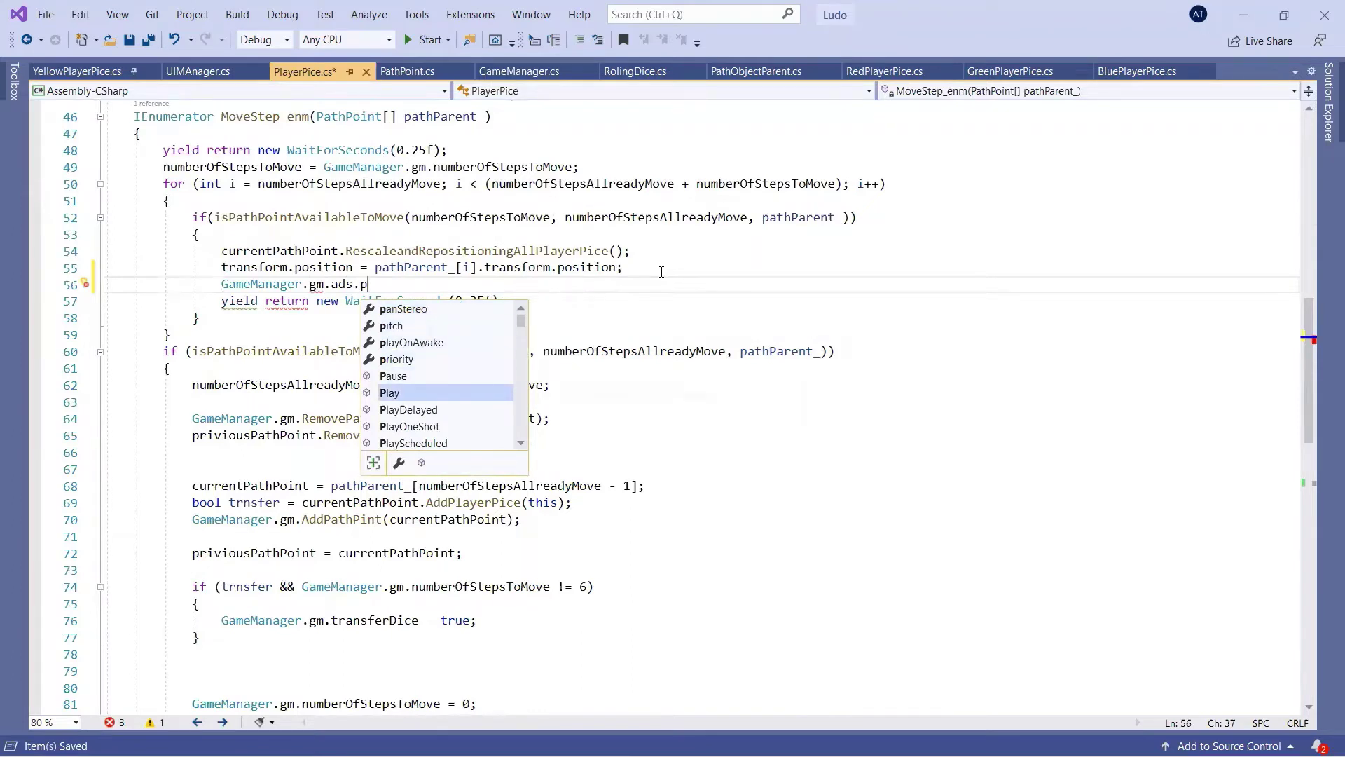
{"action": "key", "text": "Tab"}
{"action": "type", "text": "();"}
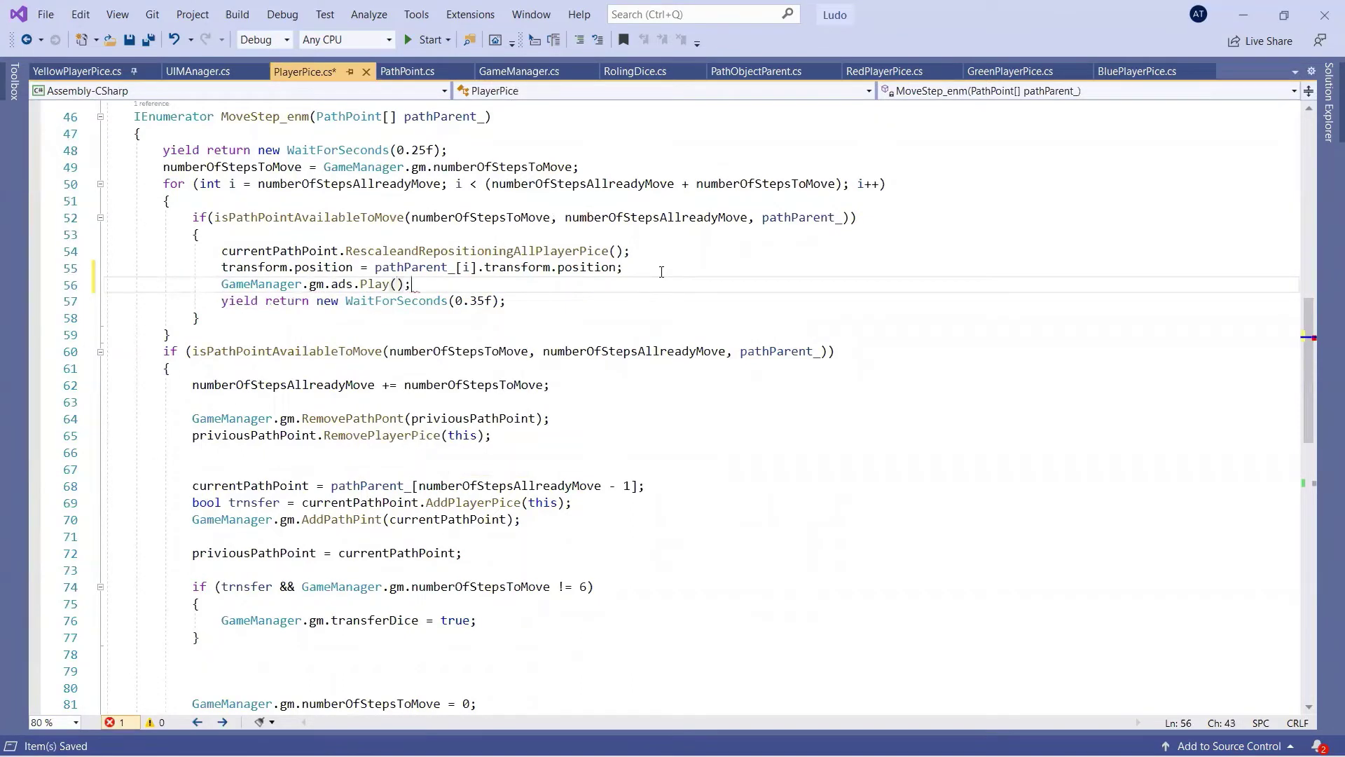
{"action": "key", "text": "ctrl+s"}
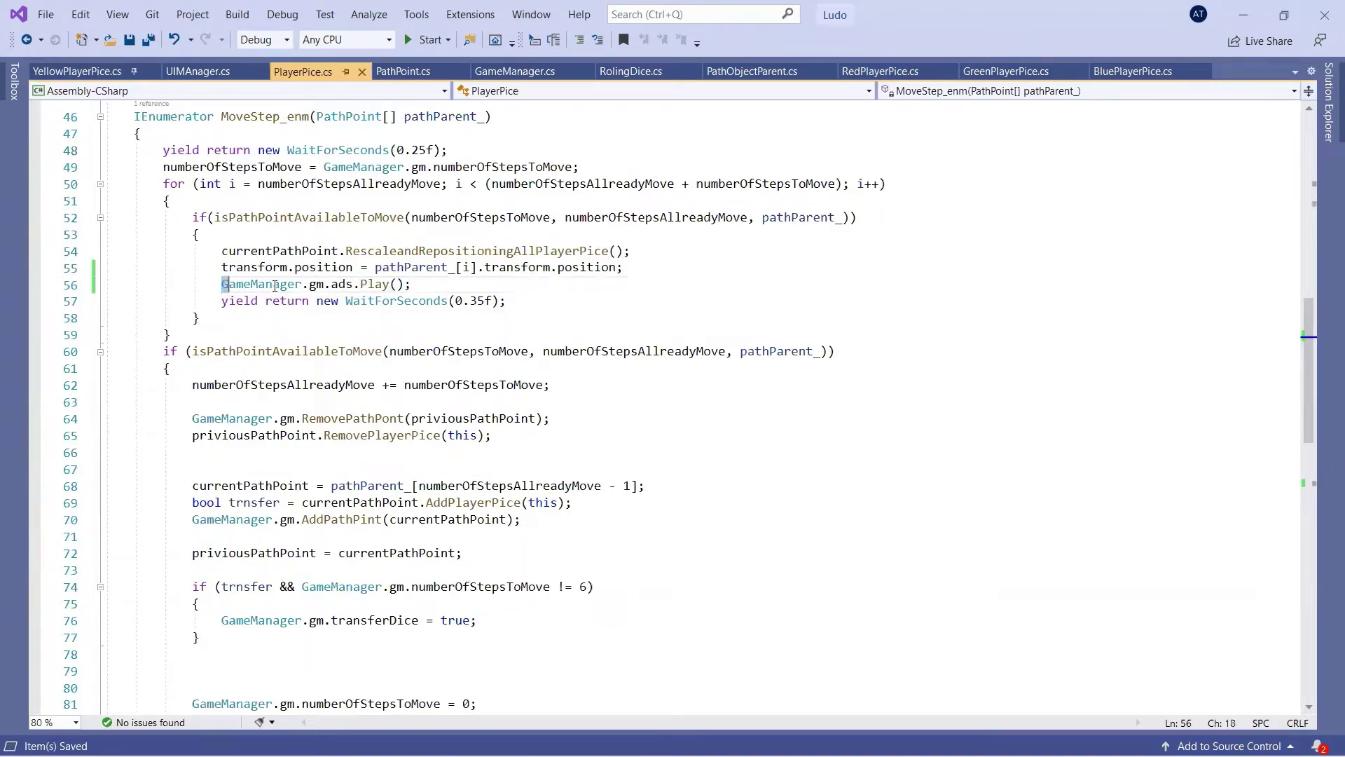
Review the new Play call on line 56 and the wait line after it
{"action": "left_click_drag", "start_coordinate": [222, 285], "coordinate": [431, 283]}
{"action": "left_click", "coordinate": [439, 284]}
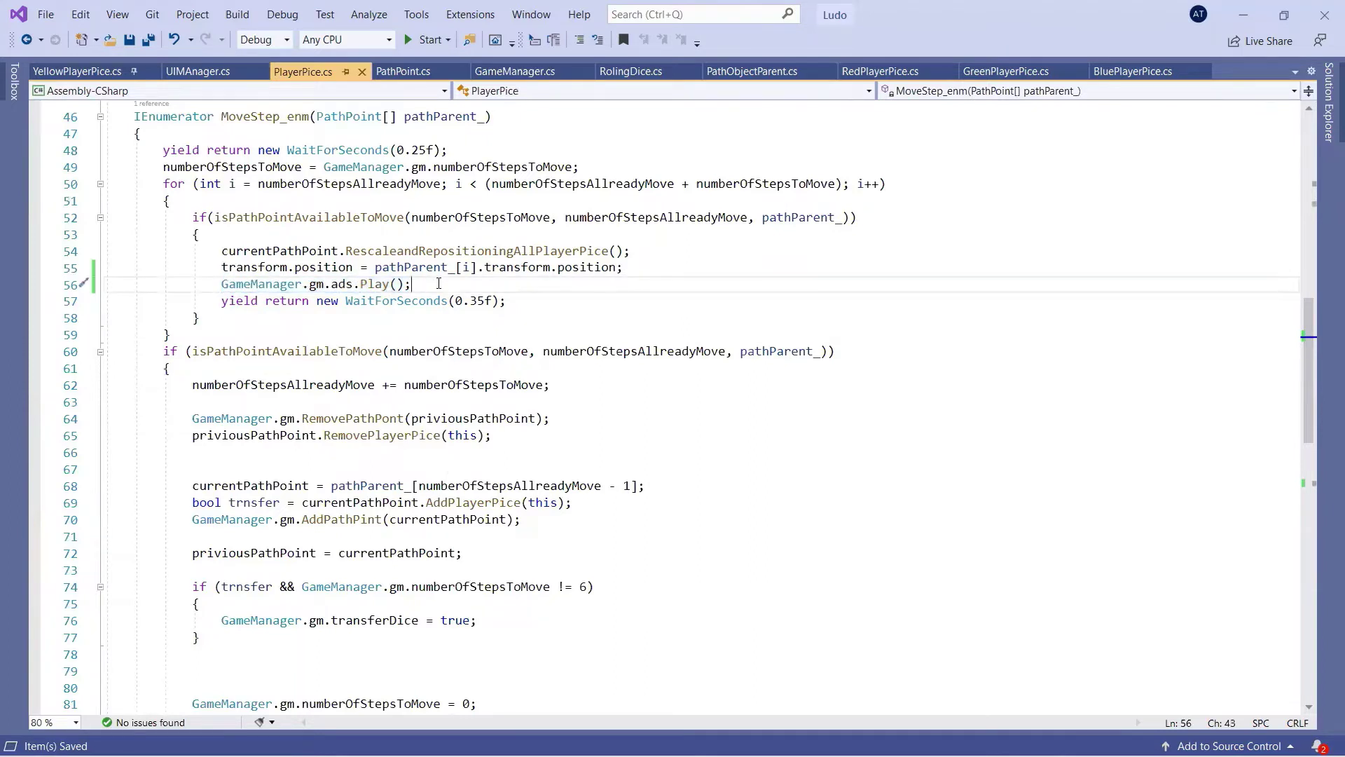
{"action": "left_click_drag", "start_coordinate": [439, 284], "coordinate": [223, 285]}
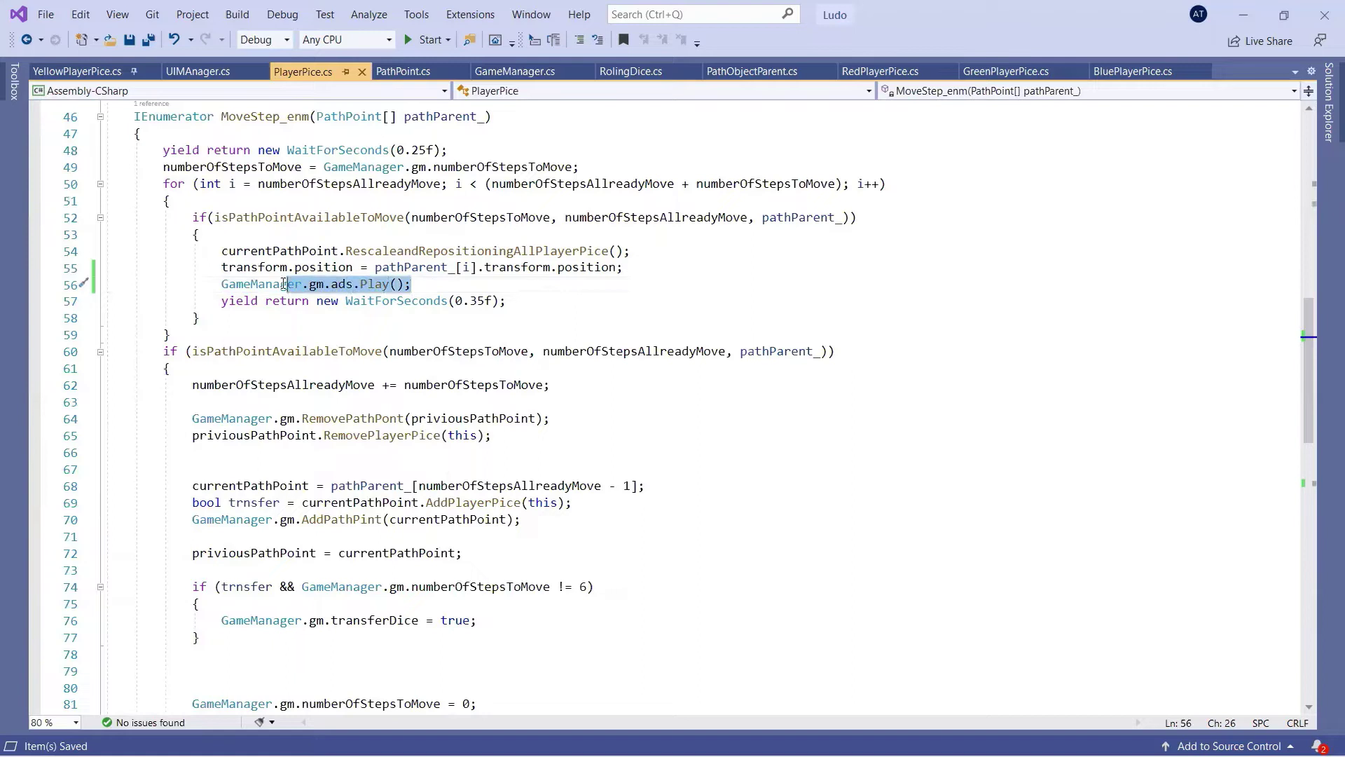
{"action": "left_click", "coordinate": [223, 285]}
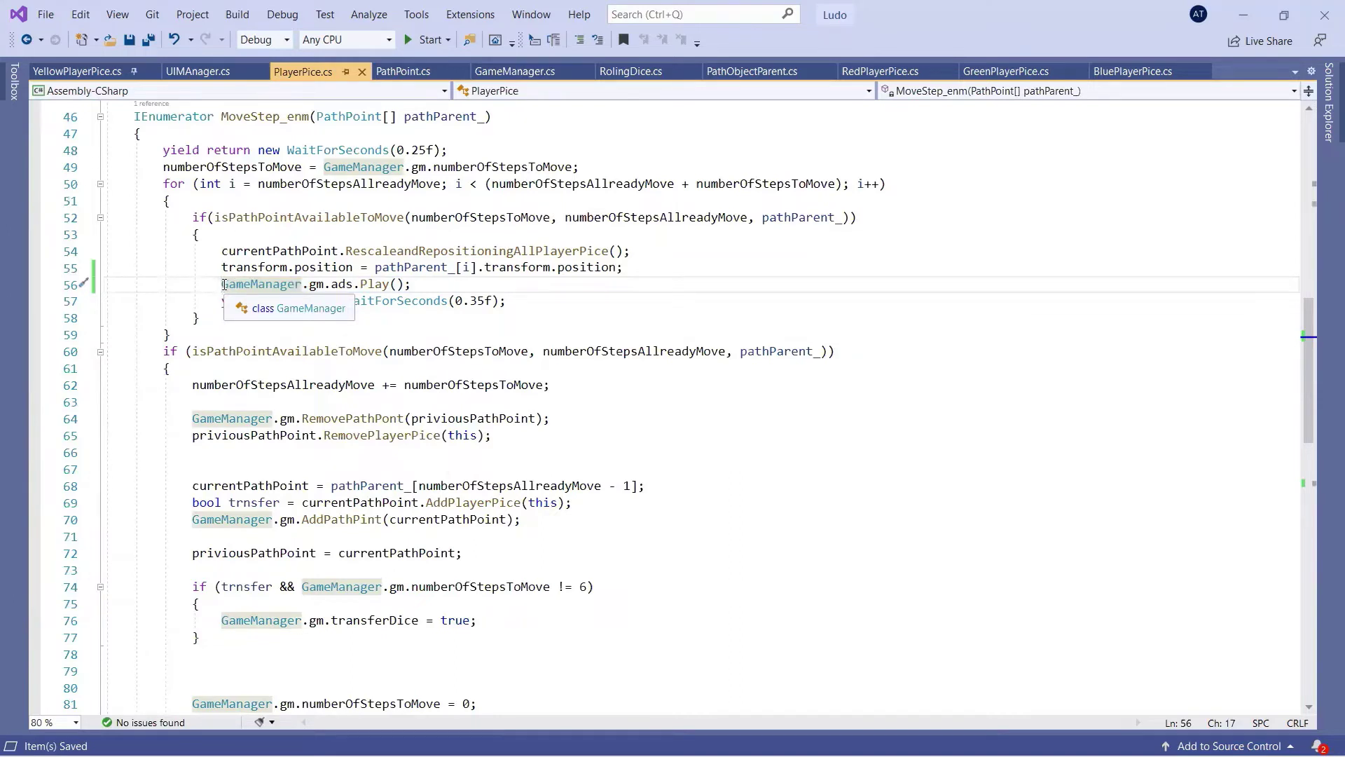
{"action": "mouse_move", "coordinate": [222, 284]}
{"action": "left_mouse_down"}
{"action": "mouse_move", "coordinate": [450, 300]}
{"action": "mouse_move", "coordinate": [456, 266]}
{"action": "left_mouse_up"}
{"action": "left_click", "coordinate": [453, 267]}
{"action": "left_click", "coordinate": [454, 282]}
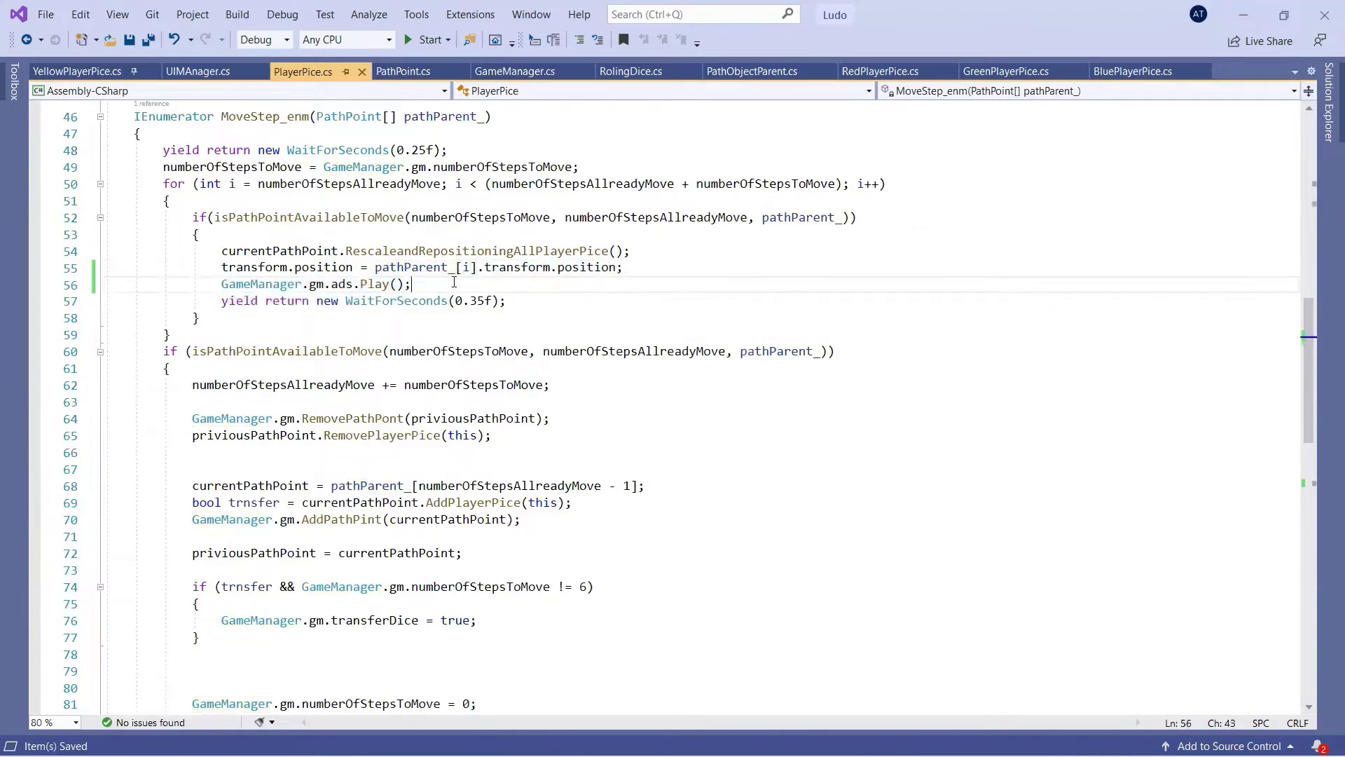
Enter Play mode in Unity and start a match against the Computer
{"action": "mouse_move", "coordinate": [302, 754]}
{"action": "left_click", "coordinate": [260, 735]}
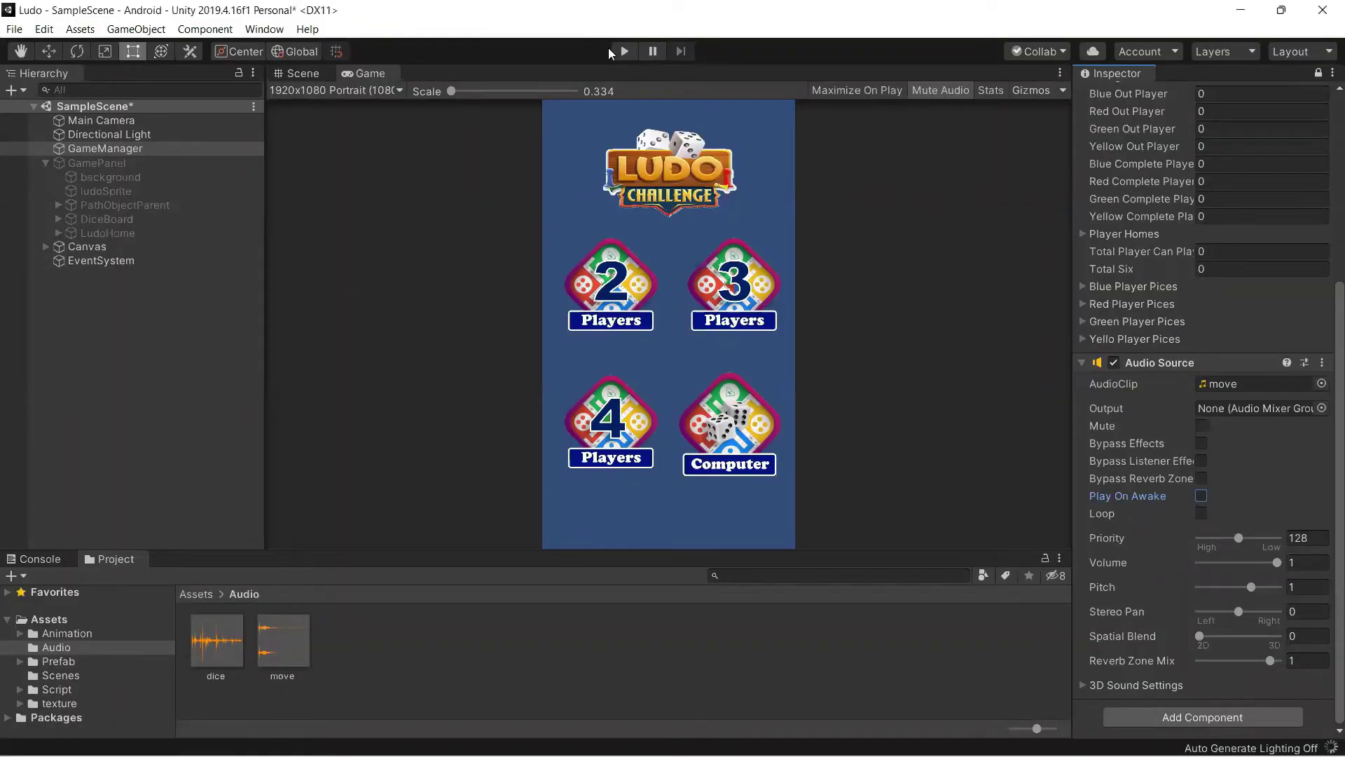
{"action": "left_click", "coordinate": [626, 53]}
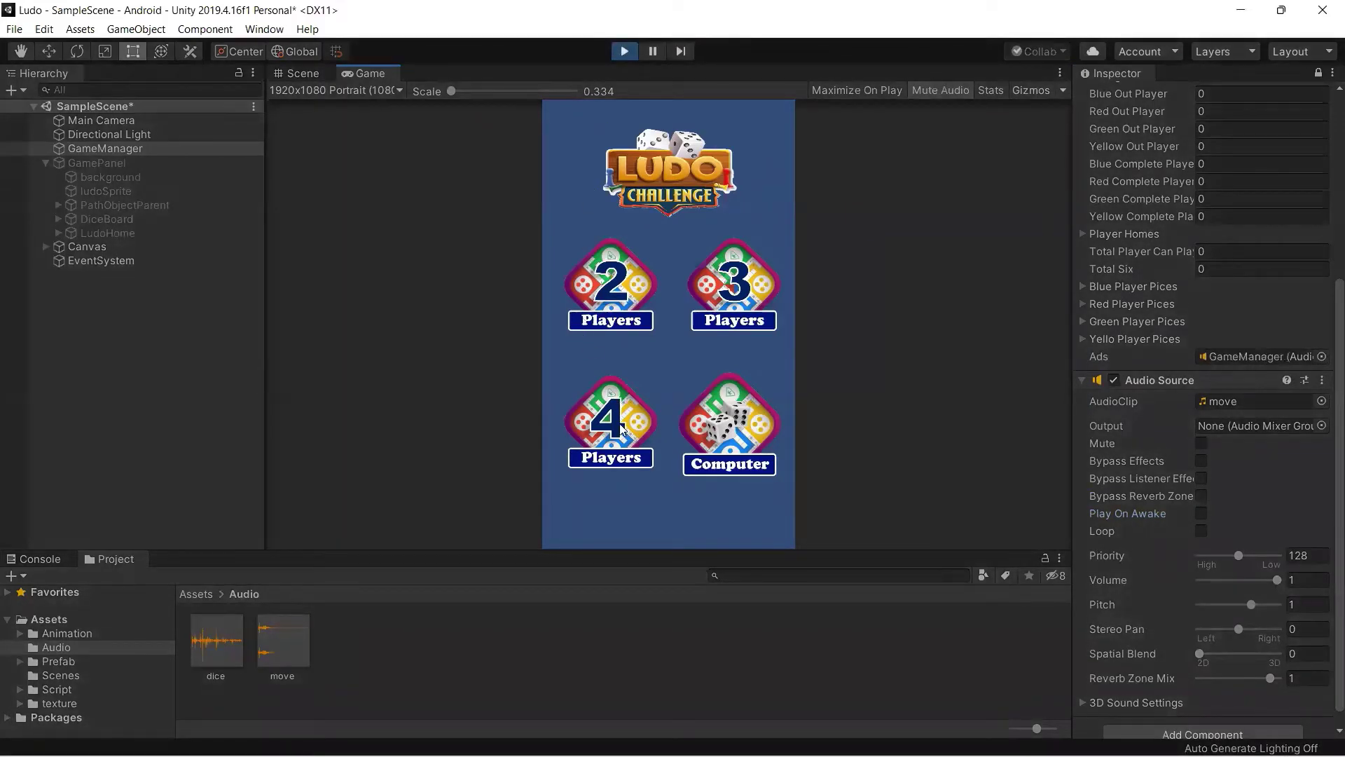
{"action": "left_click", "coordinate": [691, 444]}
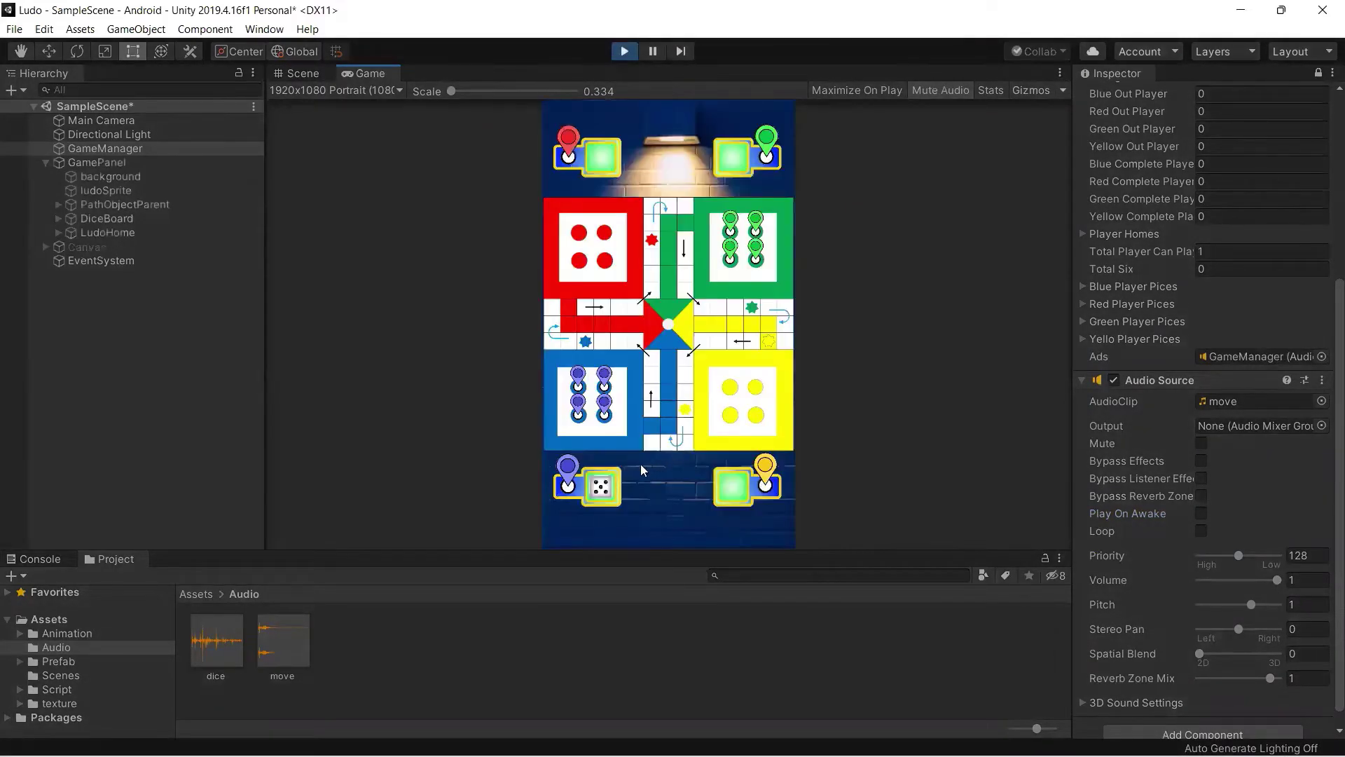
Roll the blue dice until a six, then move a blue piece forward
{"action": "left_click", "coordinate": [595, 486]}
{"action": "left_click", "coordinate": [594, 487]}
{"action": "left_click", "coordinate": [594, 486]}
{"action": "left_click", "coordinate": [595, 486]}
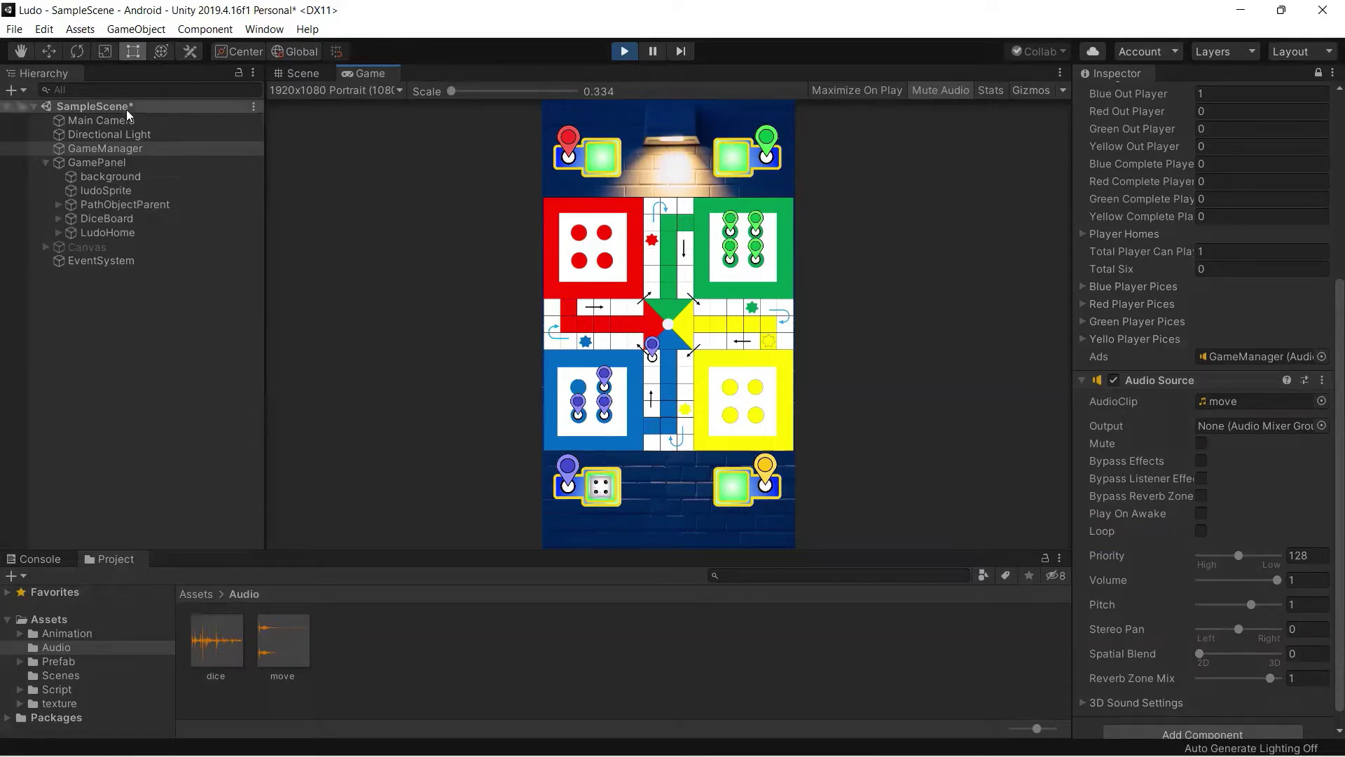
Select GameManager, collapse the GamePanel children, and exit Play mode
{"action": "left_click", "coordinate": [67, 147]}
{"action": "left_click", "coordinate": [46, 162]}
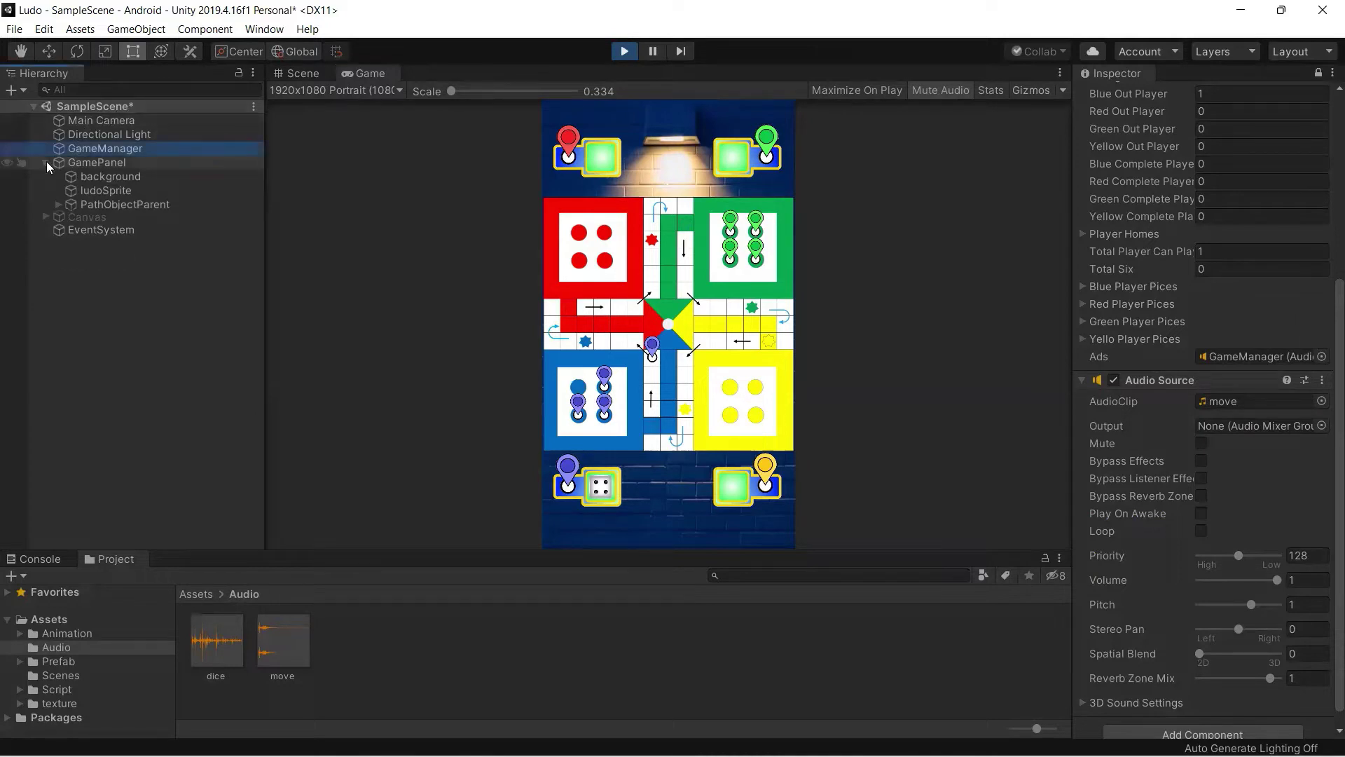
{"action": "left_click", "coordinate": [617, 52]}
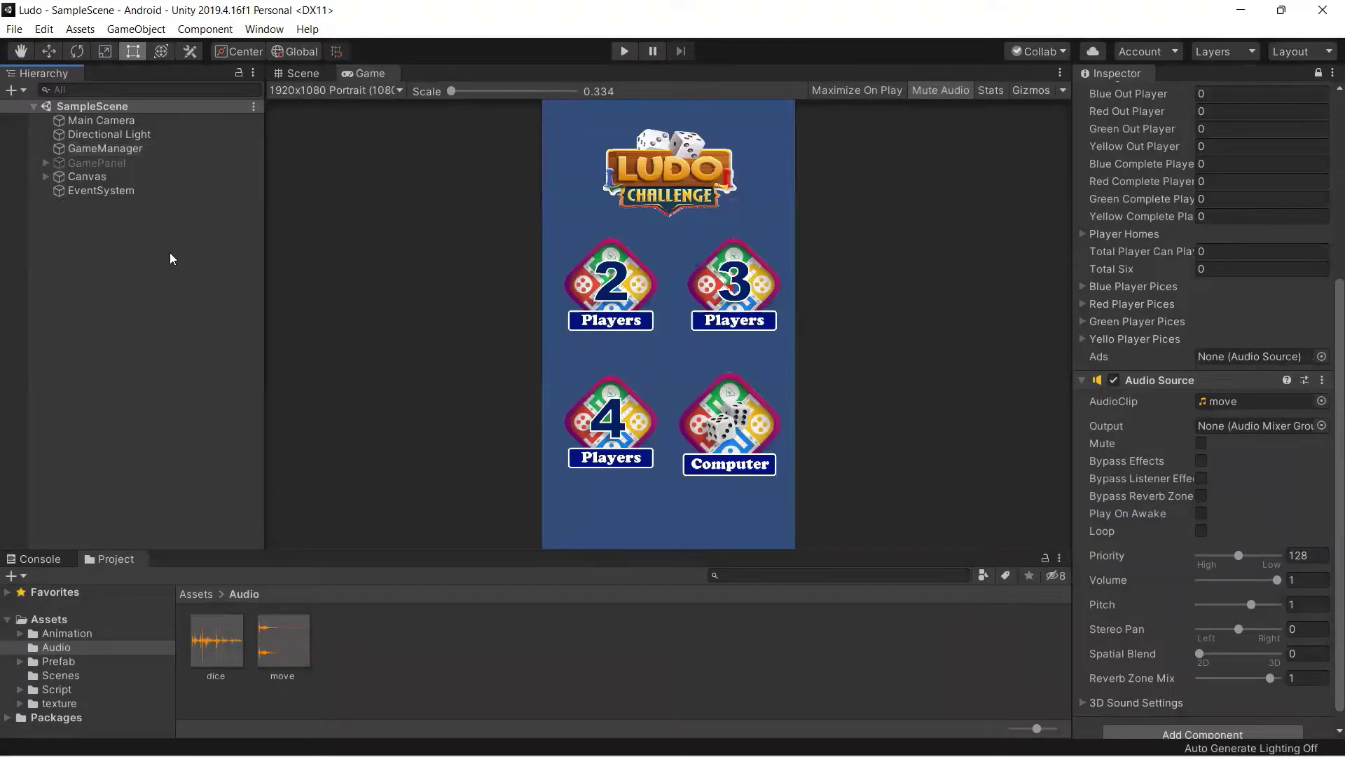
Create an empty scene object named Audio in the Hierarchy
{"action": "right_click", "coordinate": [171, 255]}
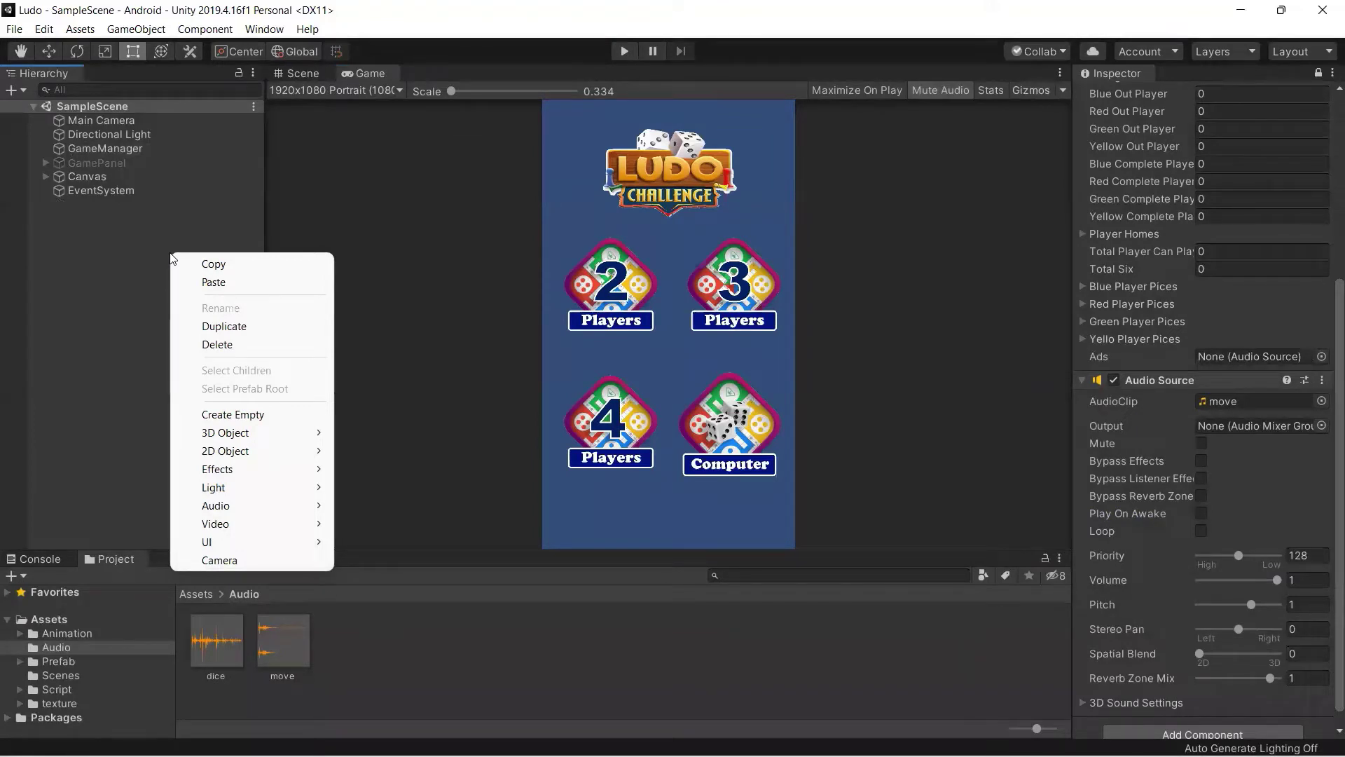
{"action": "left_click", "coordinate": [272, 414]}
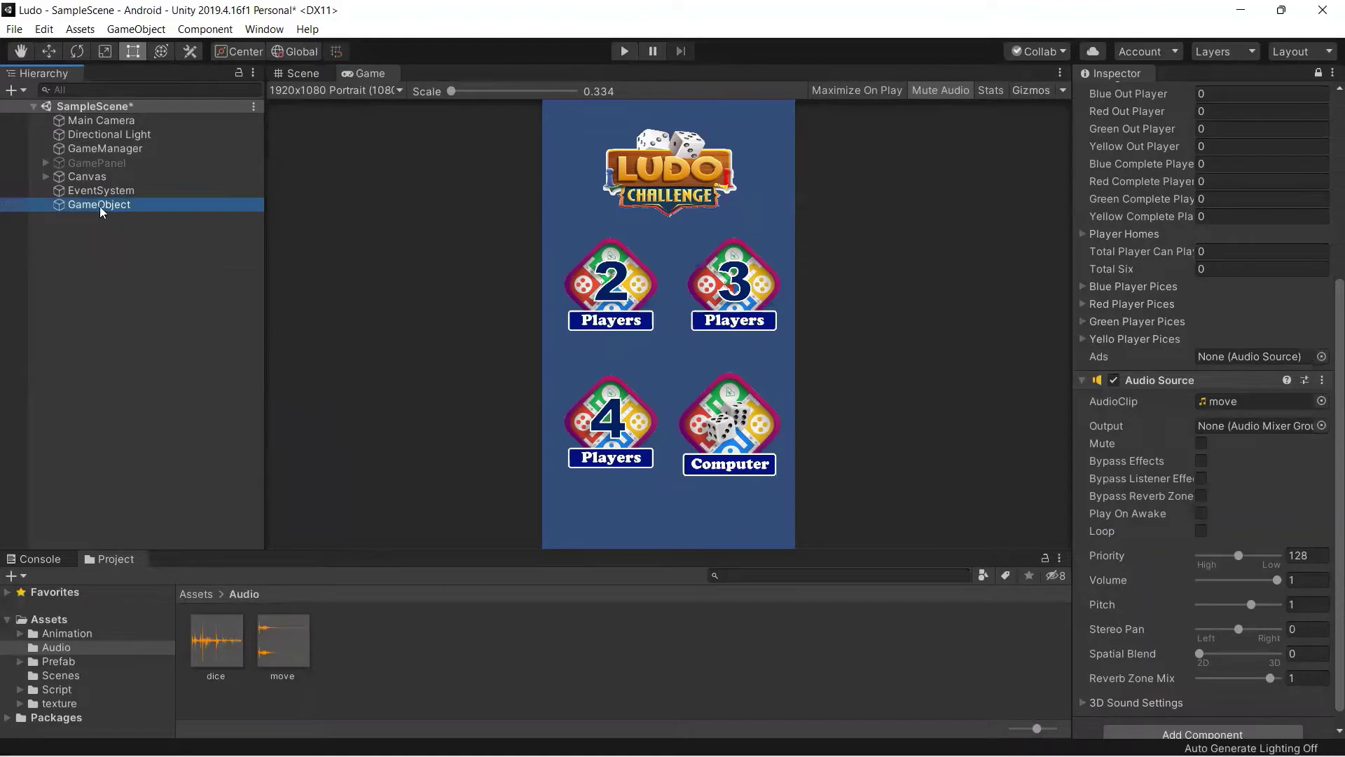
{"action": "left_click", "coordinate": [100, 206]}
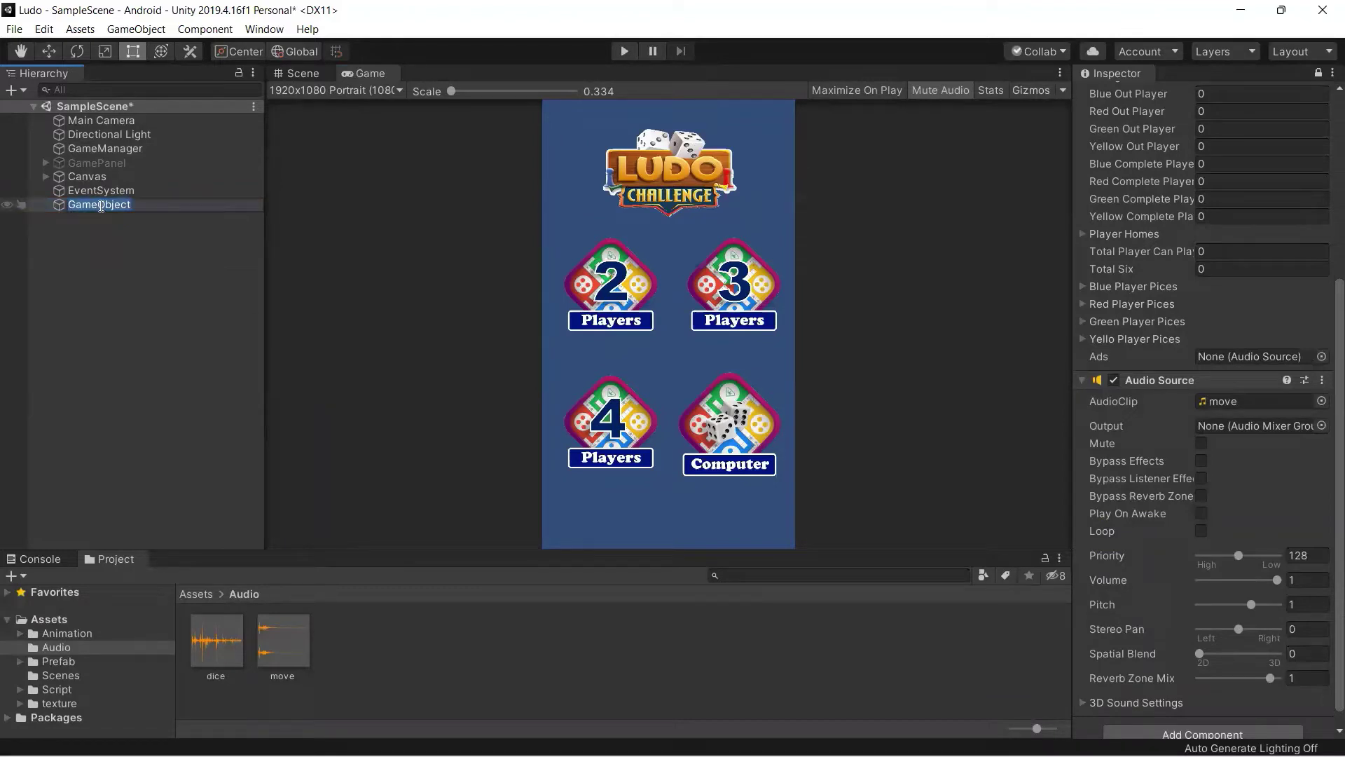
{"action": "type", "text": "Audi"}
{"action": "type", "text": "o"}
{"action": "key", "text": "Return"}
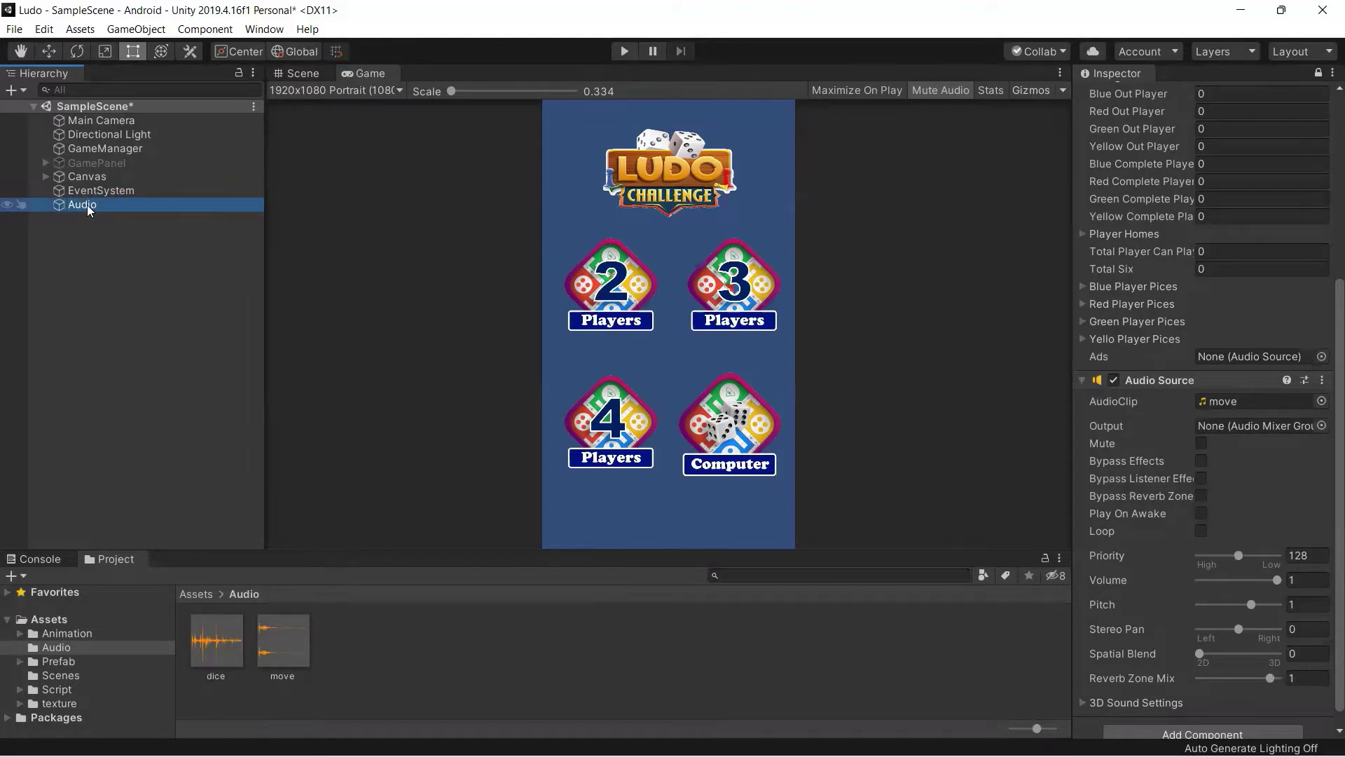
Add an empty child object named Dice under Audio
{"action": "right_click", "coordinate": [87, 205]}
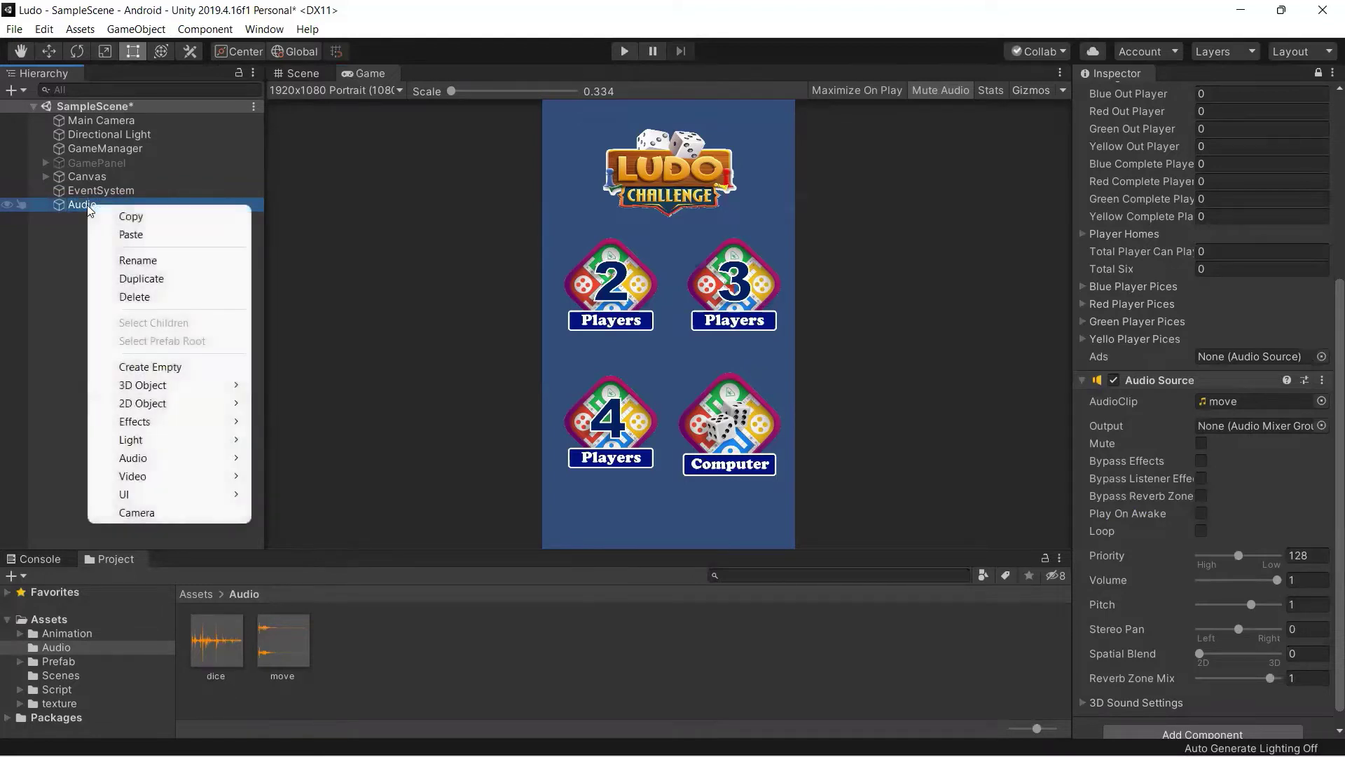
{"action": "left_click", "coordinate": [190, 367]}
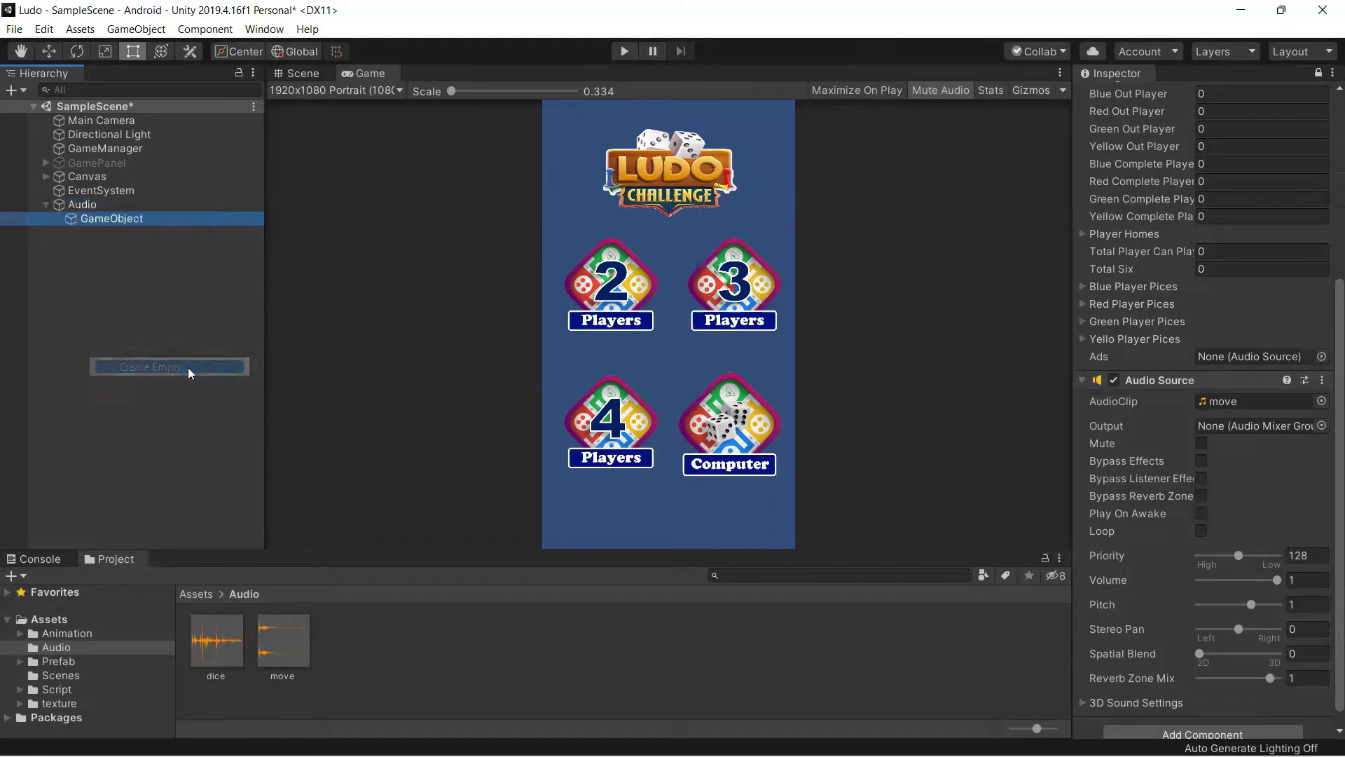
{"action": "left_click", "coordinate": [113, 218]}
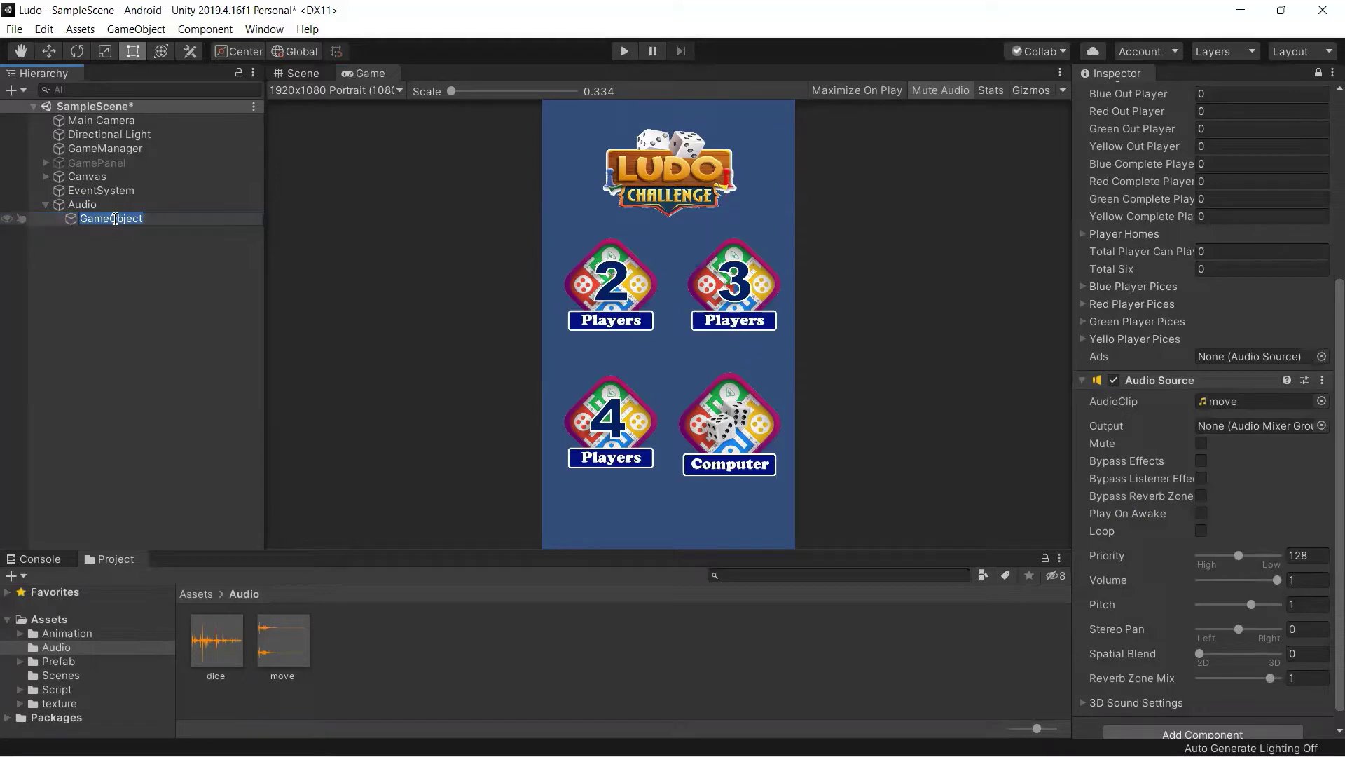
{"action": "type", "text": "Dice"}
{"action": "key", "text": "Return"}
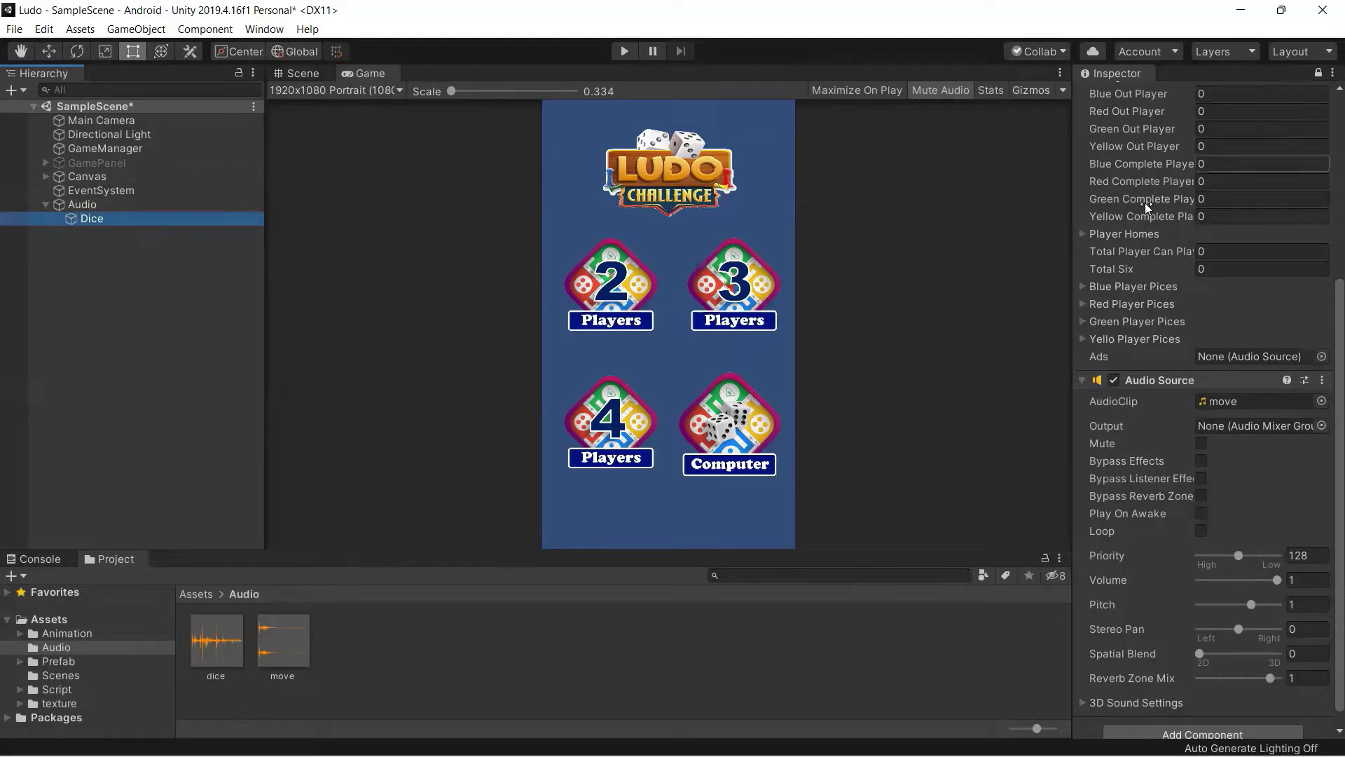
{"action": "scroll", "coordinate": [1216, 432], "scroll_direction": "up", "scroll_amount": 5}
{"action": "scroll", "coordinate": [1216, 431], "scroll_direction": "up", "scroll_amount": 3}
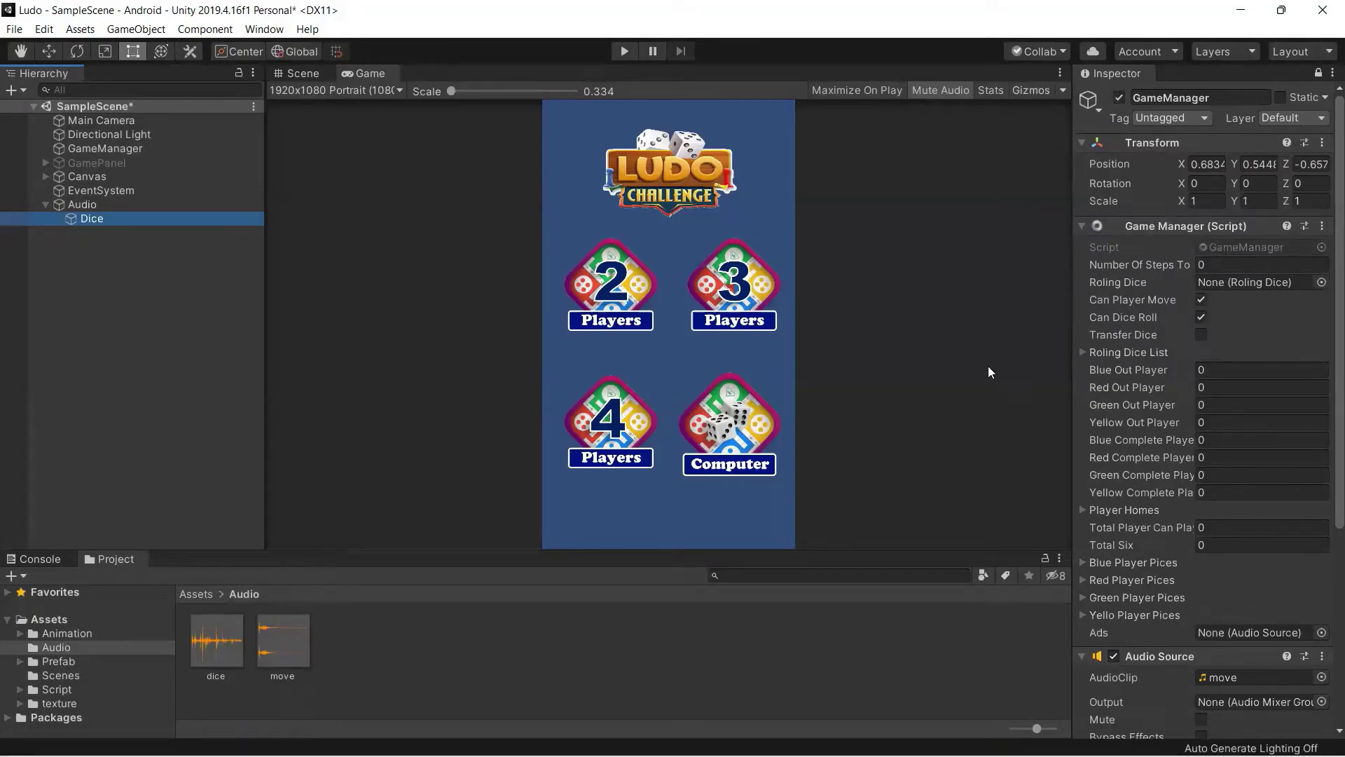
Add an Audio Source to Dice with the dice clip and Play On Awake off, then save SampleScene
{"action": "left_click", "coordinate": [1318, 73]}
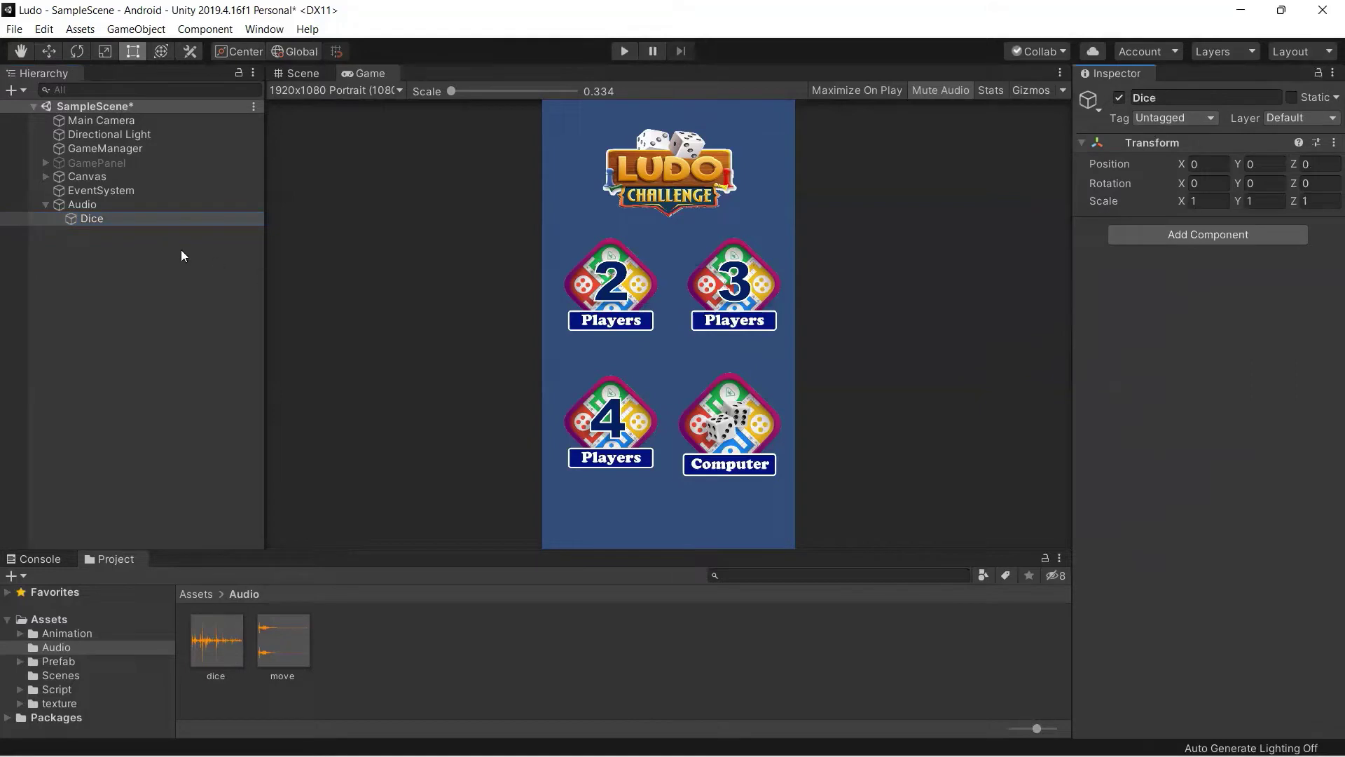
{"action": "left_click", "coordinate": [81, 216]}
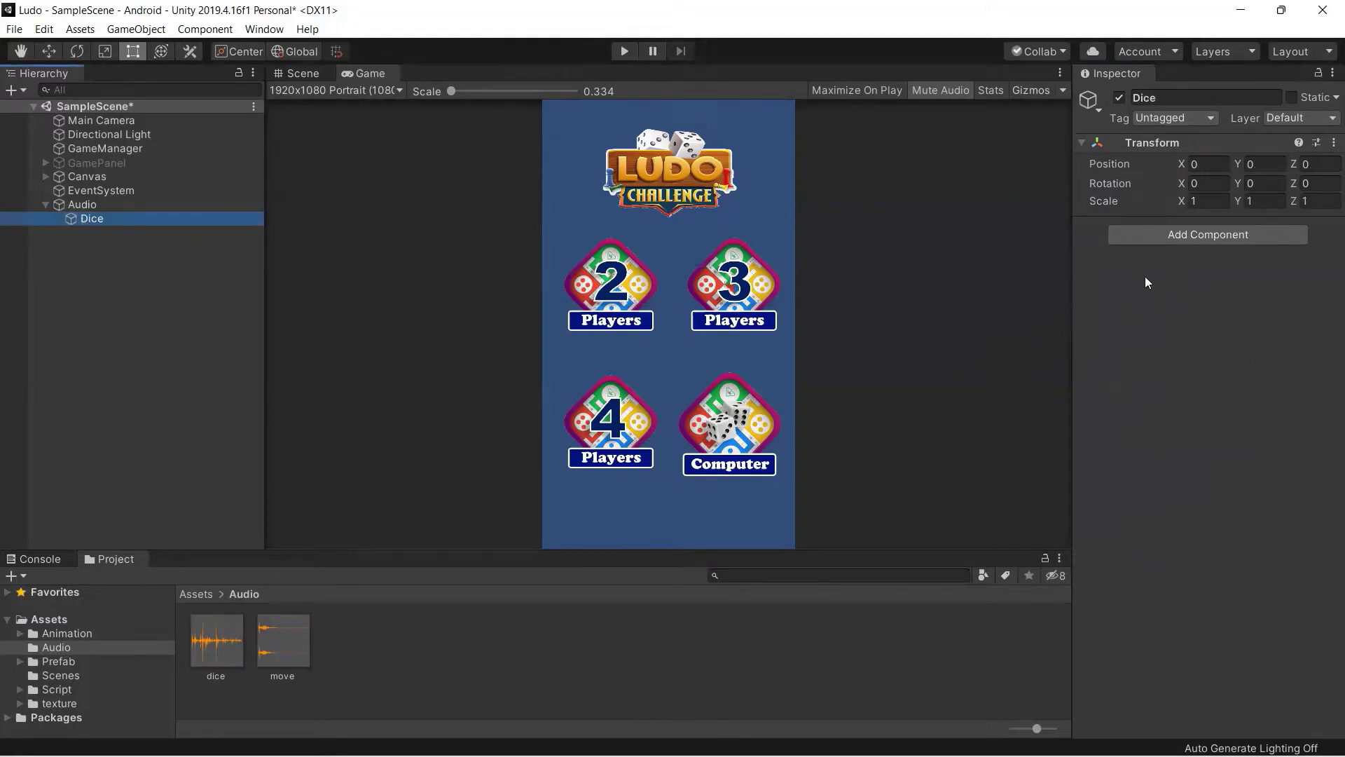
{"action": "left_click", "coordinate": [1128, 236]}
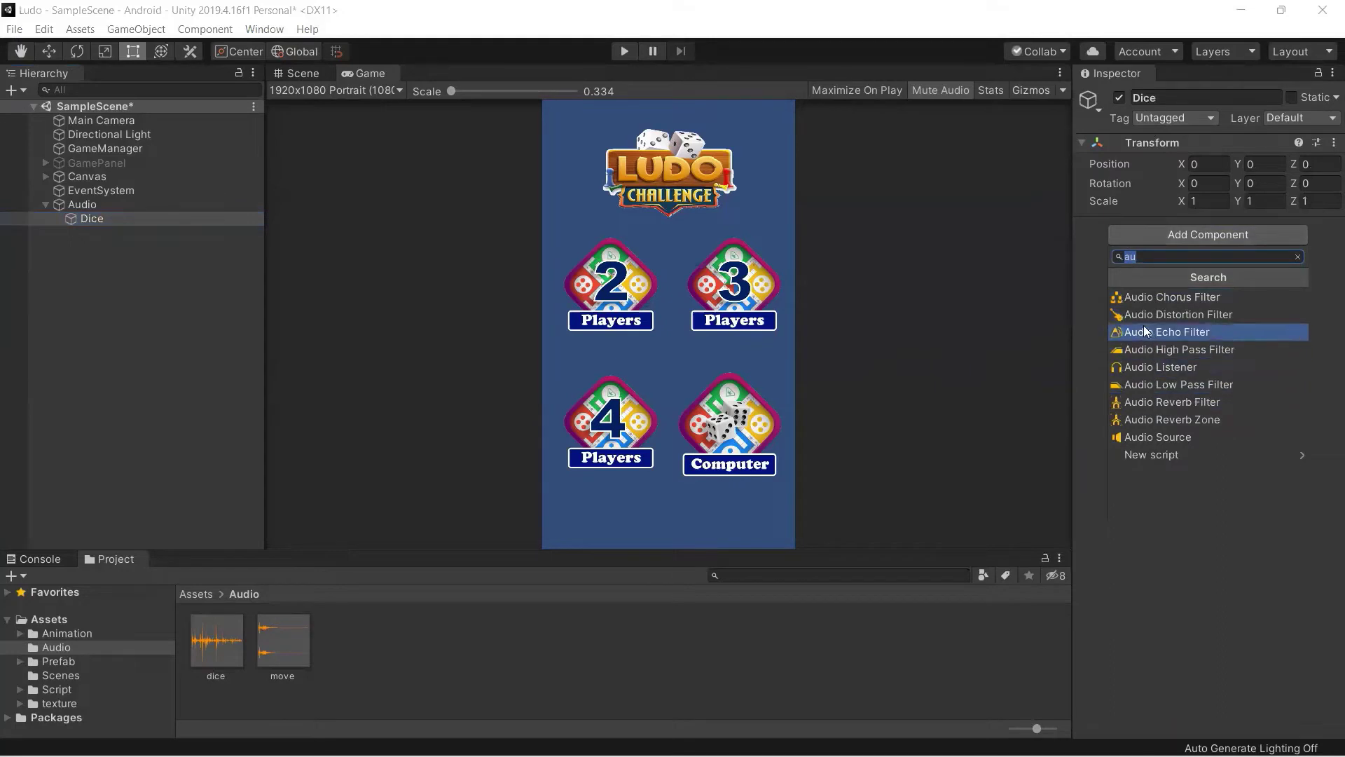
{"action": "type", "text": "d"}
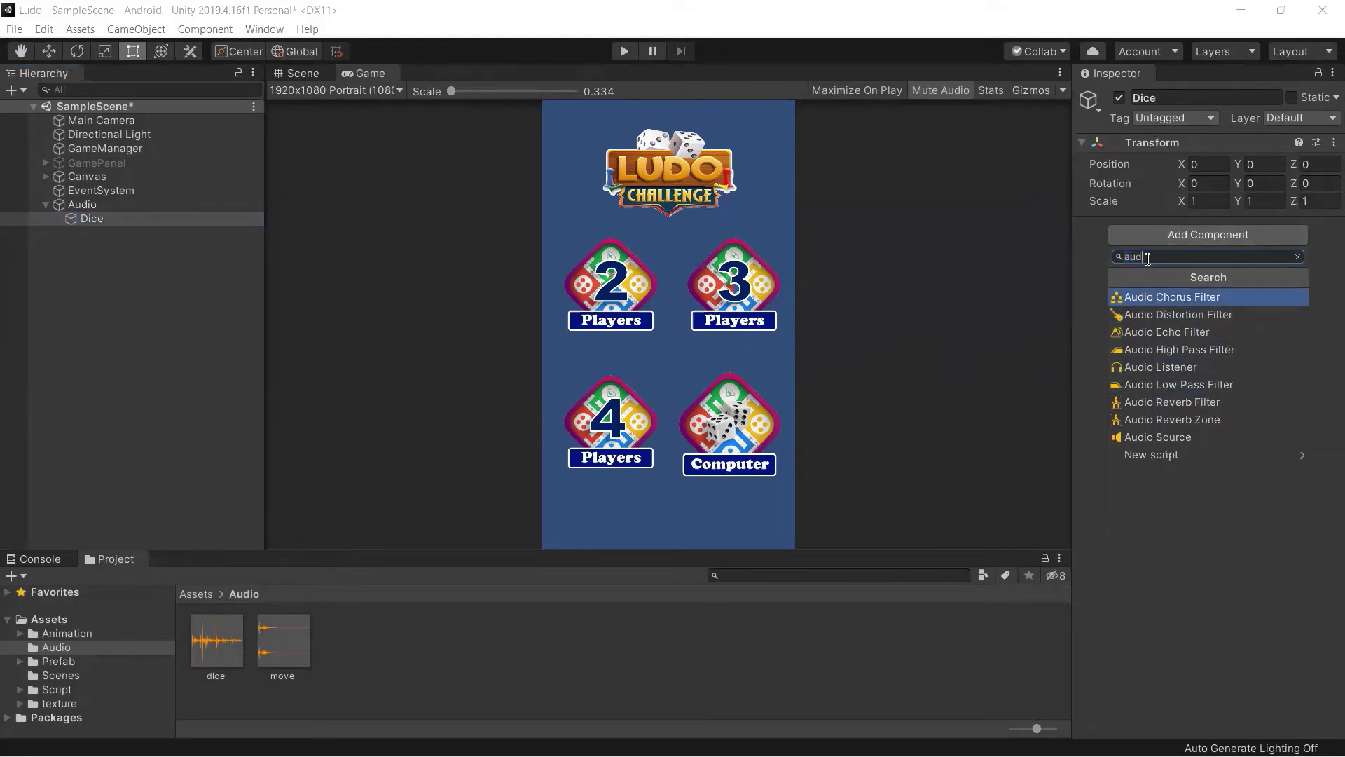
{"action": "left_click", "coordinate": [1146, 437]}
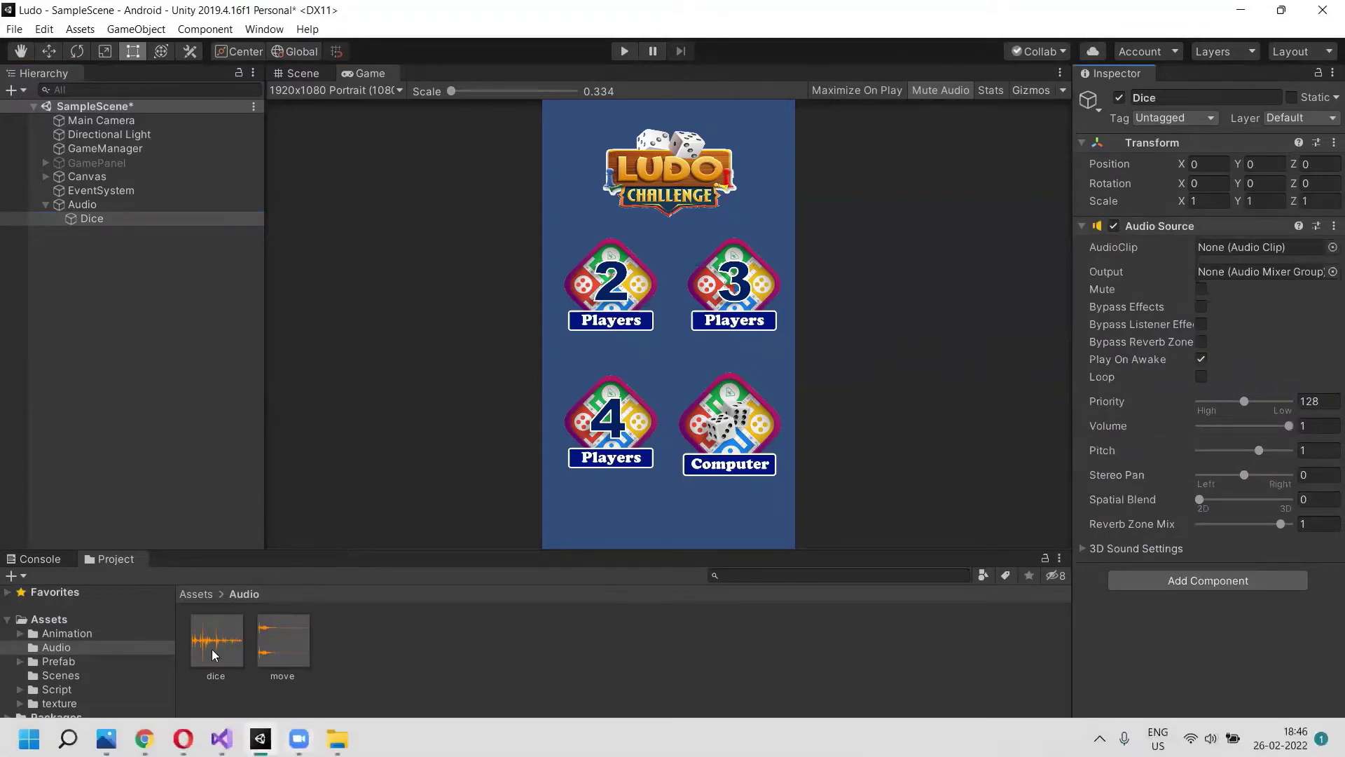
{"action": "mouse_move", "coordinate": [216, 639]}
{"action": "left_mouse_down"}
{"action": "mouse_move", "coordinate": [1228, 259]}
{"action": "mouse_move", "coordinate": [1222, 245]}
{"action": "left_mouse_up"}
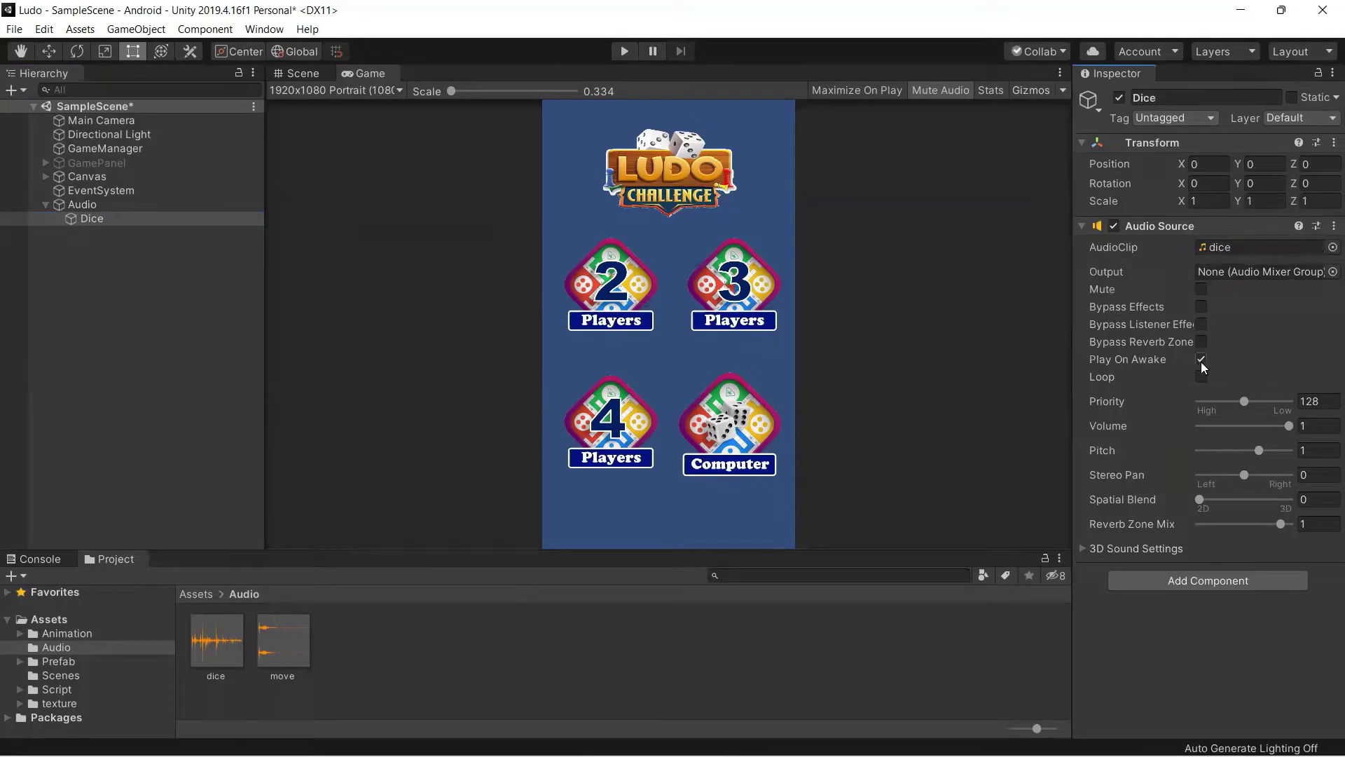
{"action": "left_click", "coordinate": [1000, 406]}
{"action": "key", "text": "ctrl+s"}
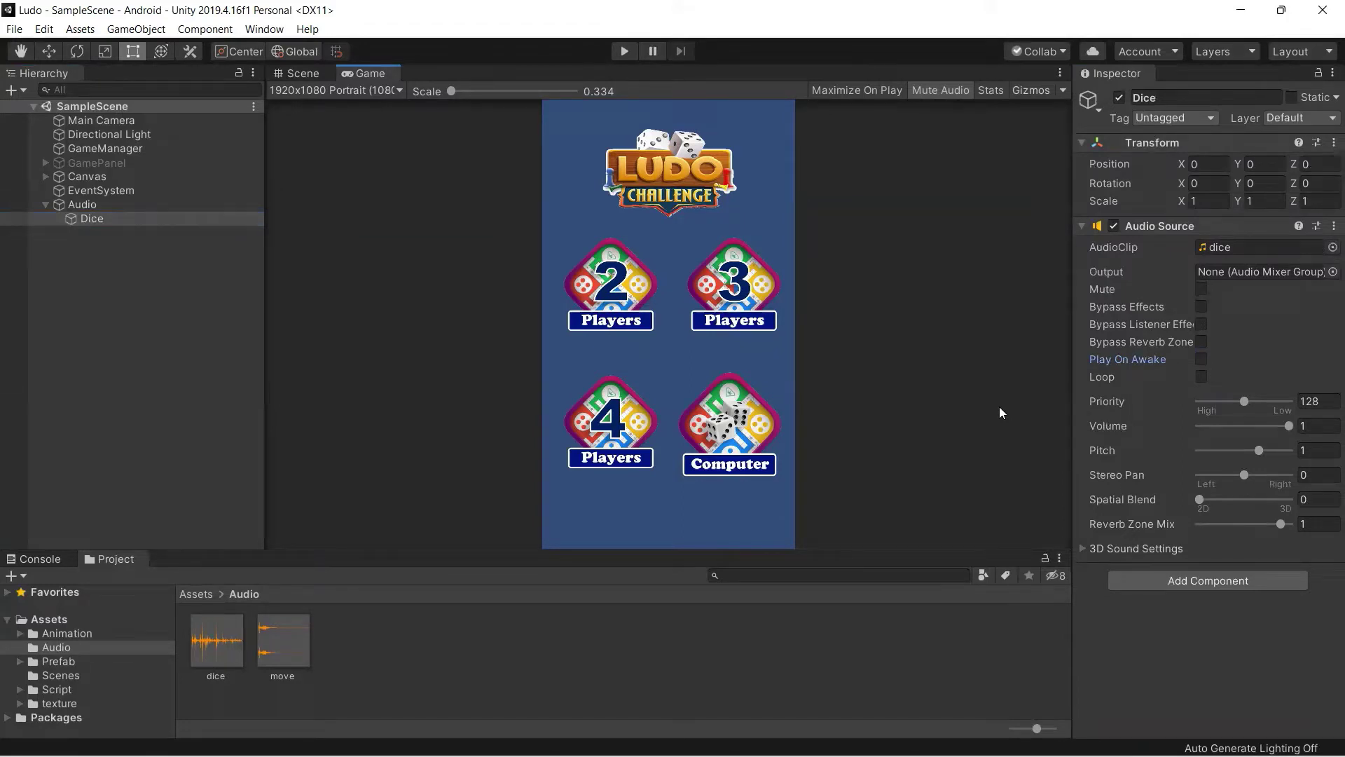
Create a new C# script named Dice in the Script folder
{"action": "left_click", "coordinate": [61, 691]}
{"action": "right_click", "coordinate": [747, 645]}
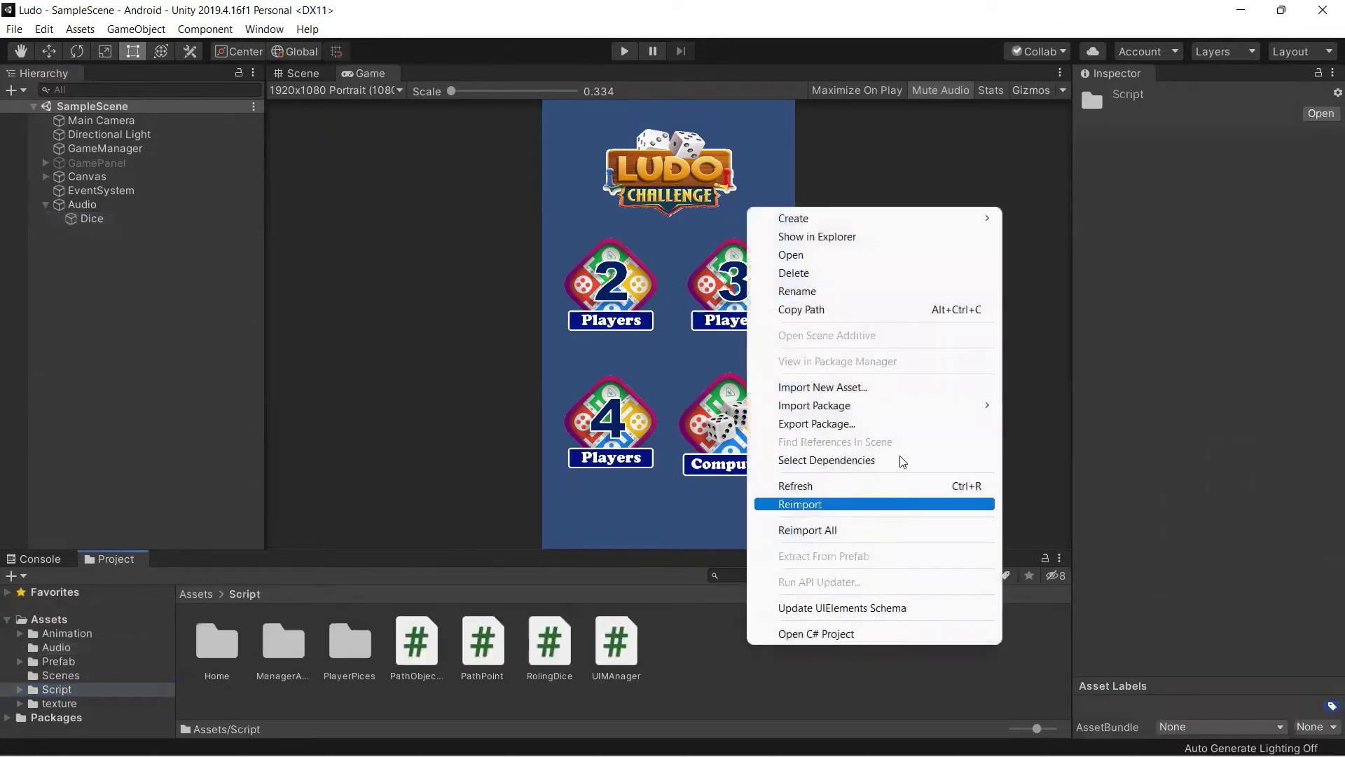
{"action": "mouse_move", "coordinate": [811, 219]}
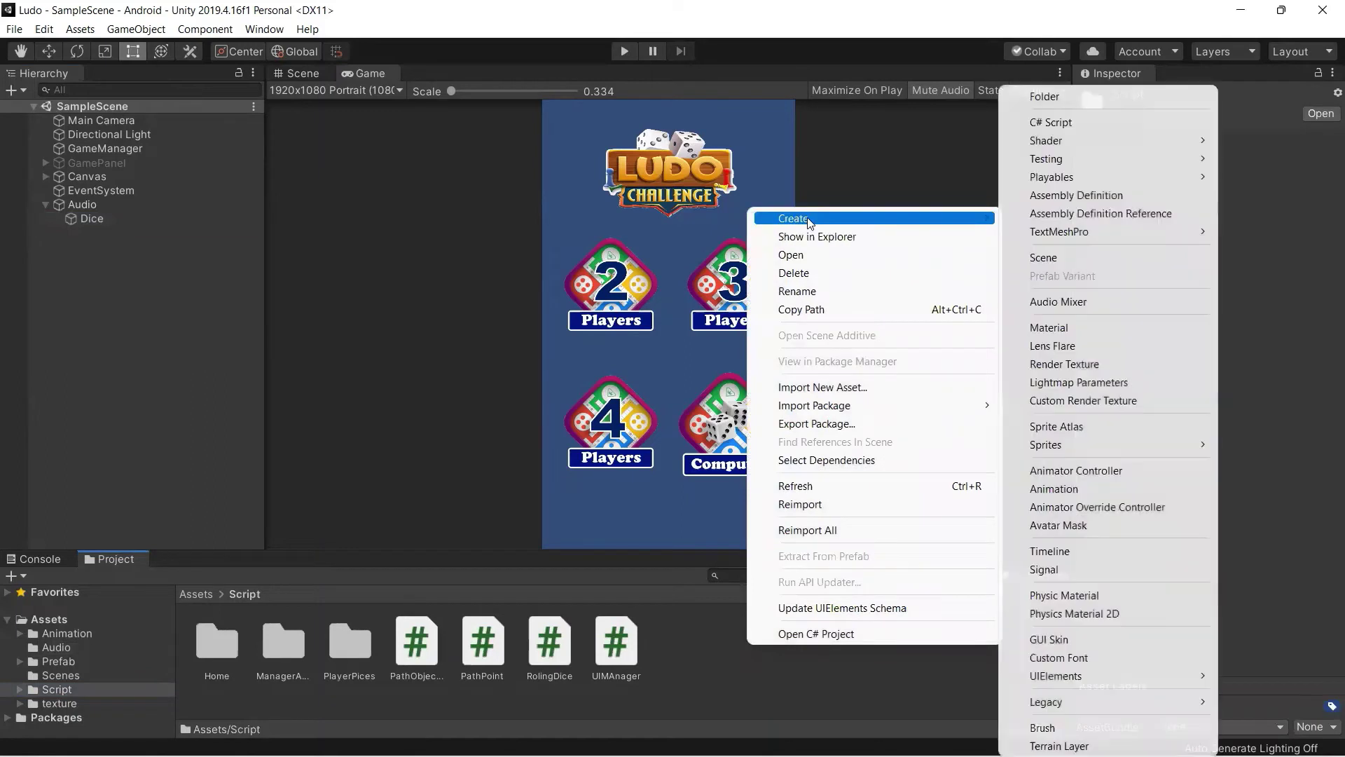
{"action": "left_click", "coordinate": [1049, 123]}
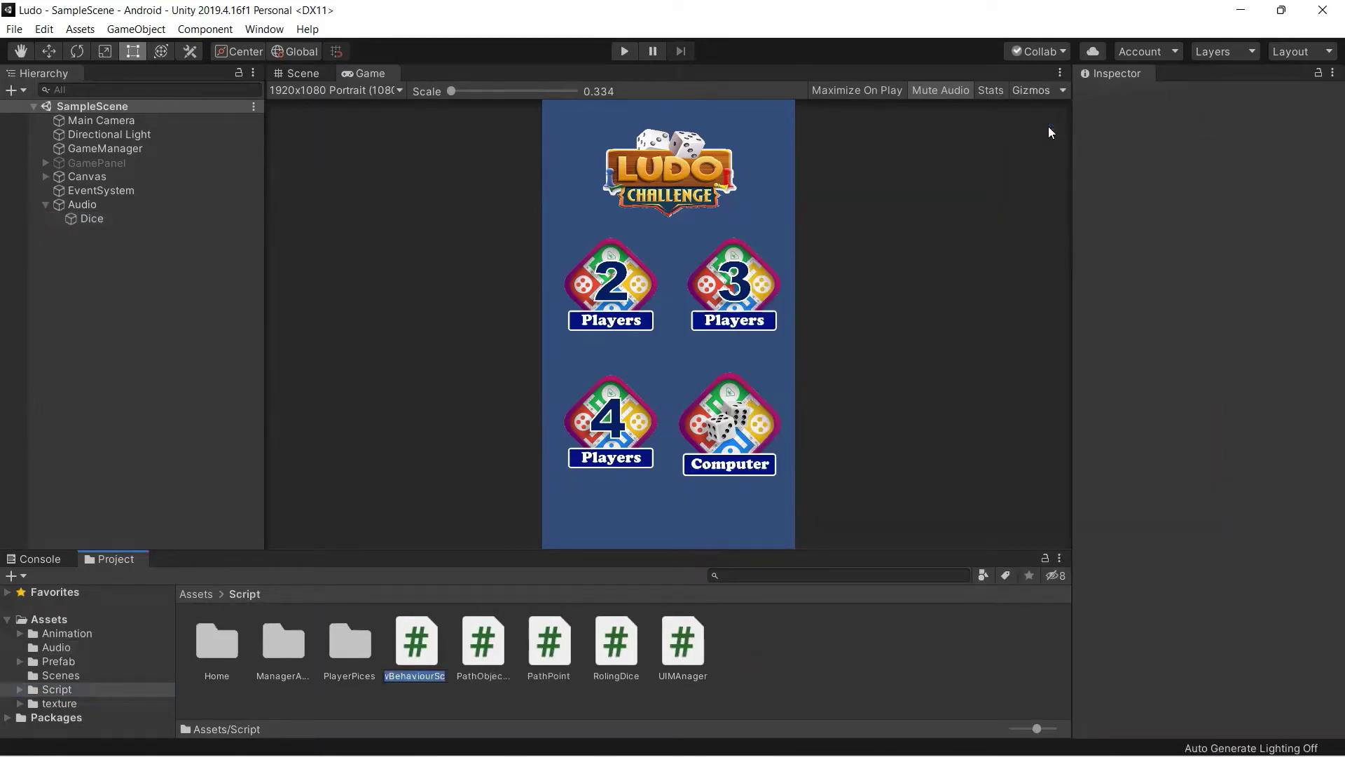
{"action": "type", "text": "Dice"}
{"action": "key", "text": "Return"}
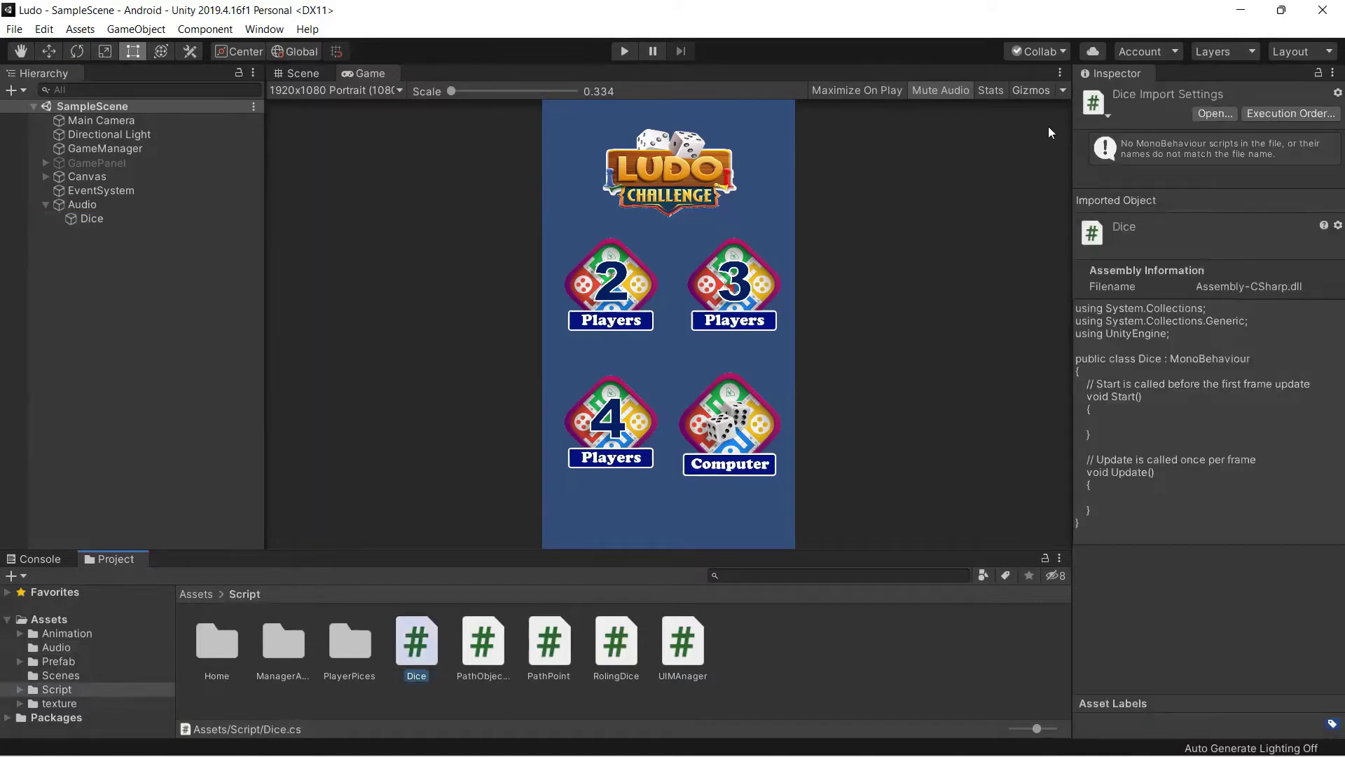
Attach the Dice script to the Dice object, save the scene, and return to Visual Studio
{"action": "left_click", "coordinate": [96, 220]}
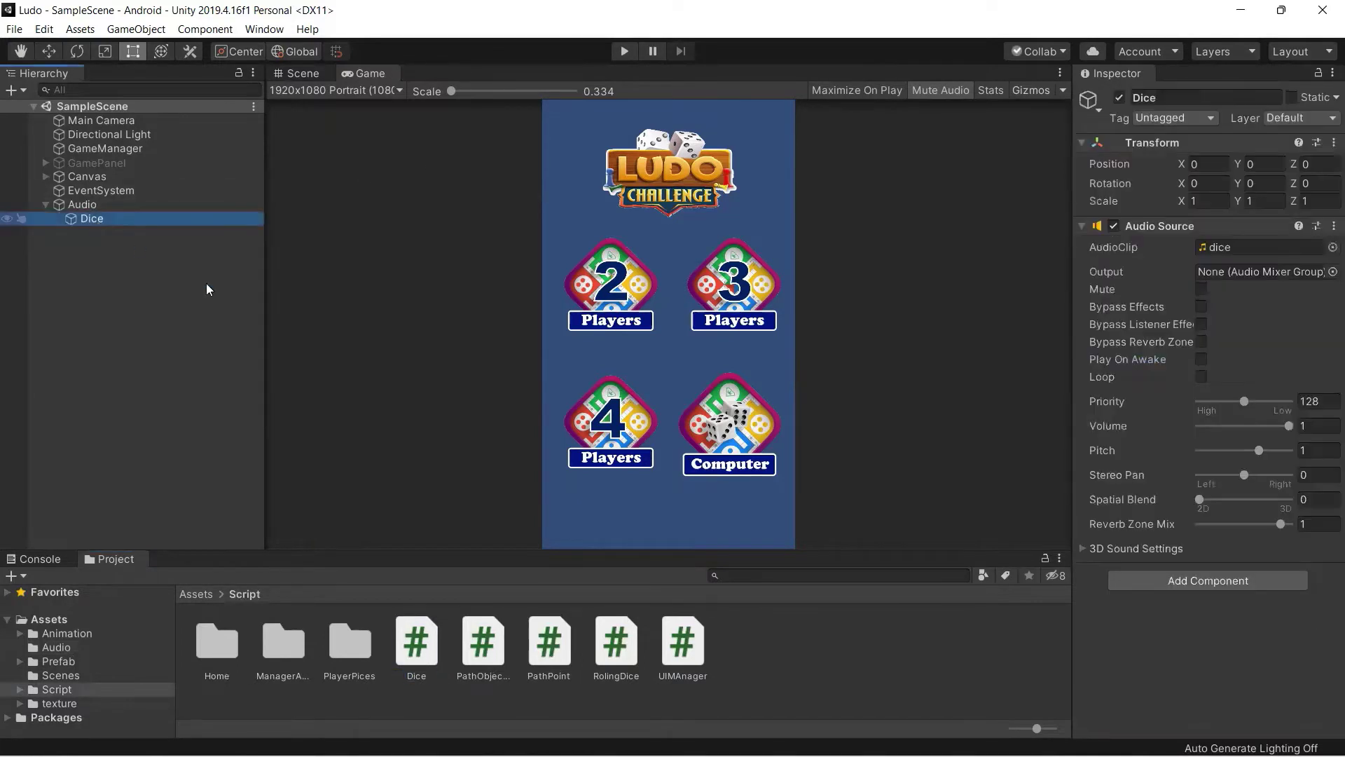
{"action": "left_click_drag", "start_coordinate": [435, 651], "coordinate": [1116, 621]}
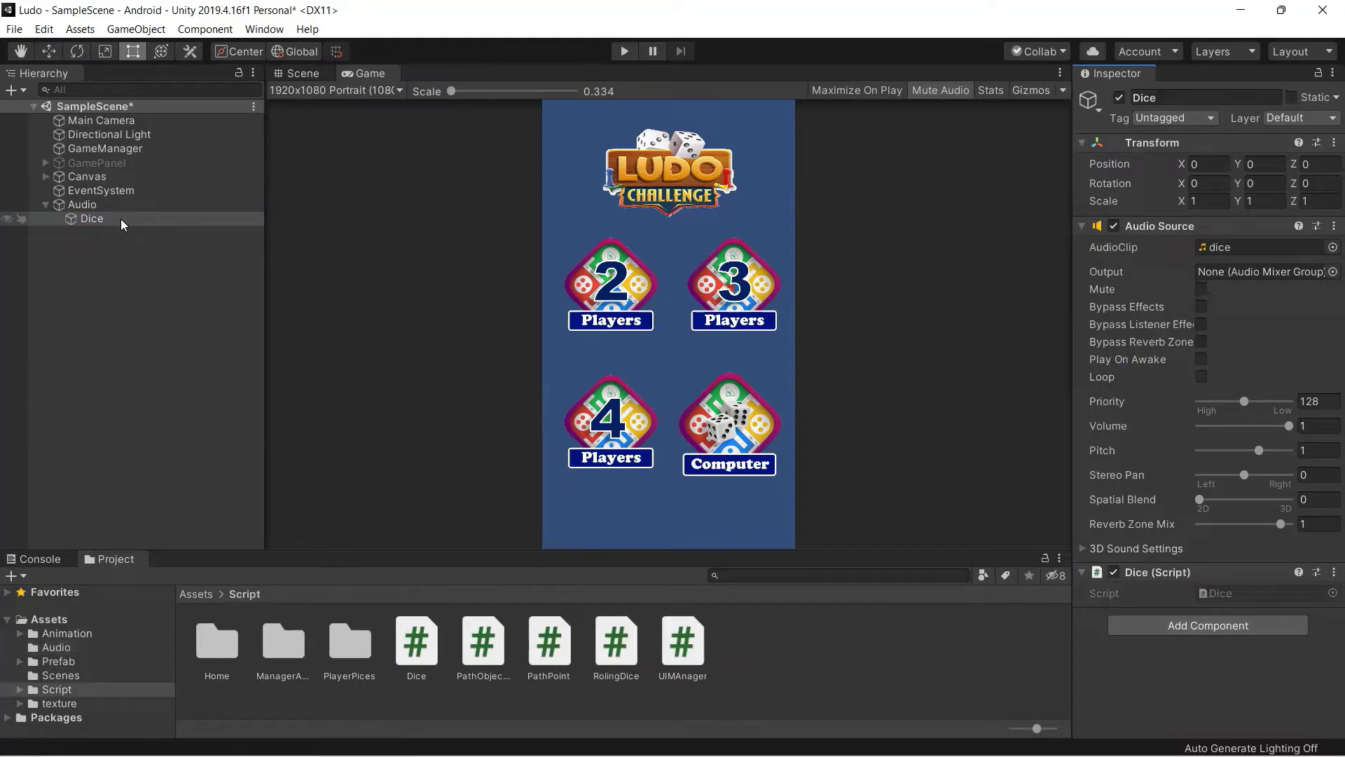
{"action": "key", "text": "ctrl+s"}
{"action": "mouse_move", "coordinate": [382, 754]}
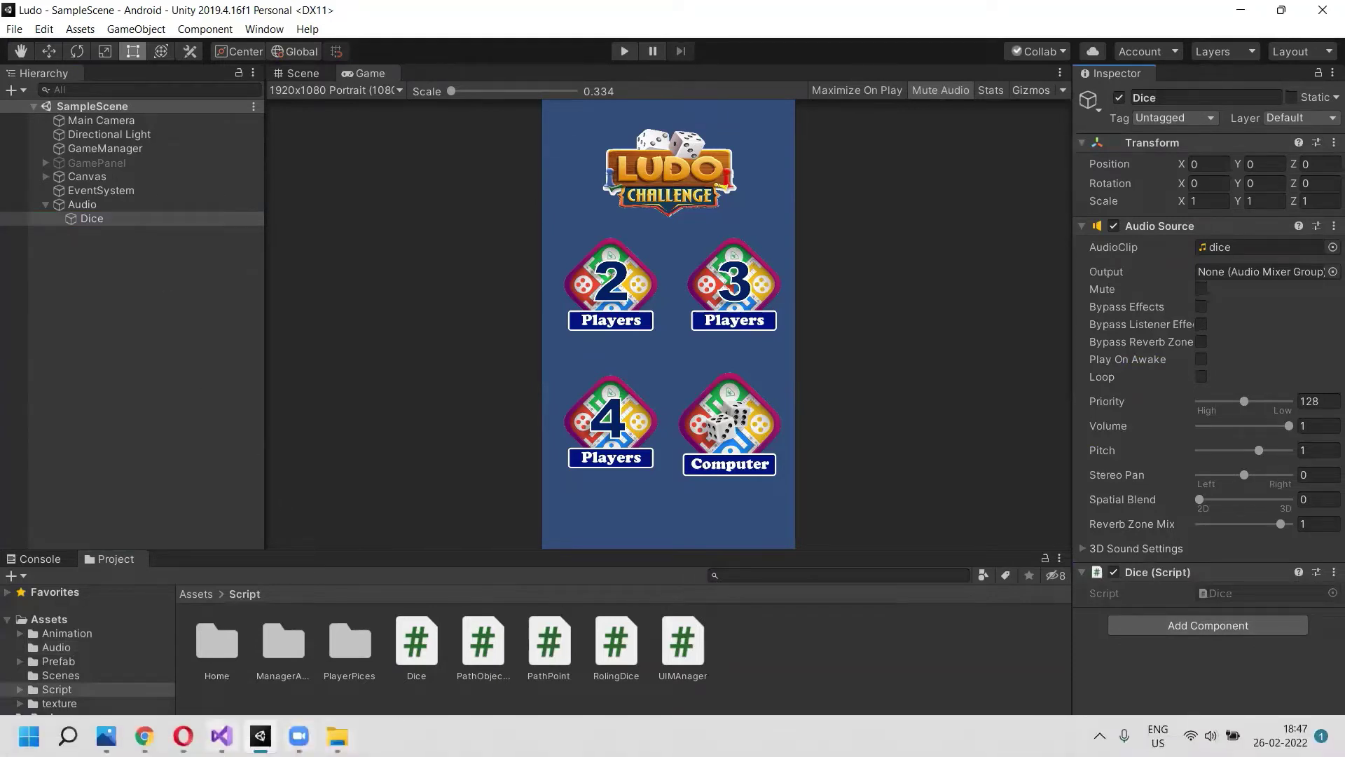
{"action": "left_click", "coordinate": [221, 736]}
Reload the project, open Dice.cs, and delete the Update method and template comment
{"action": "left_click", "coordinate": [612, 440]}
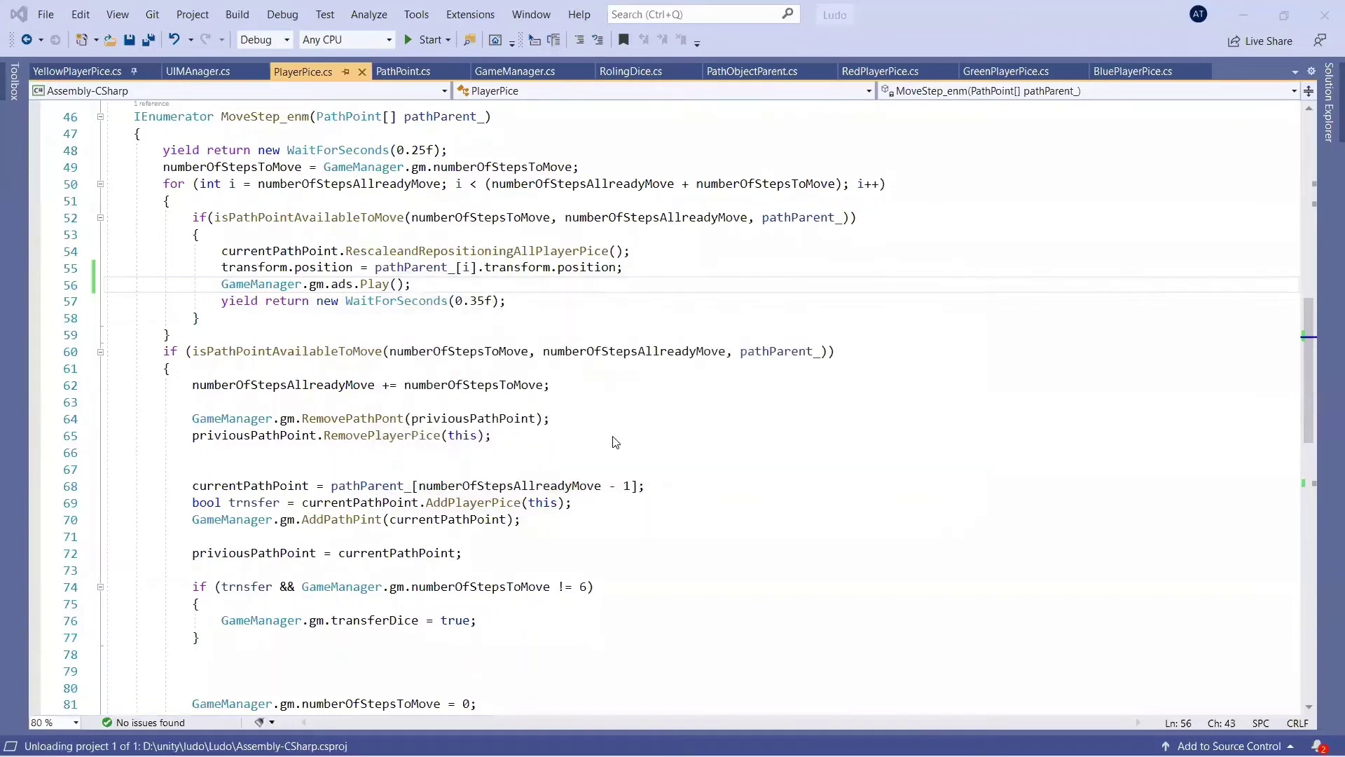
{"action": "left_click", "coordinate": [841, 479]}
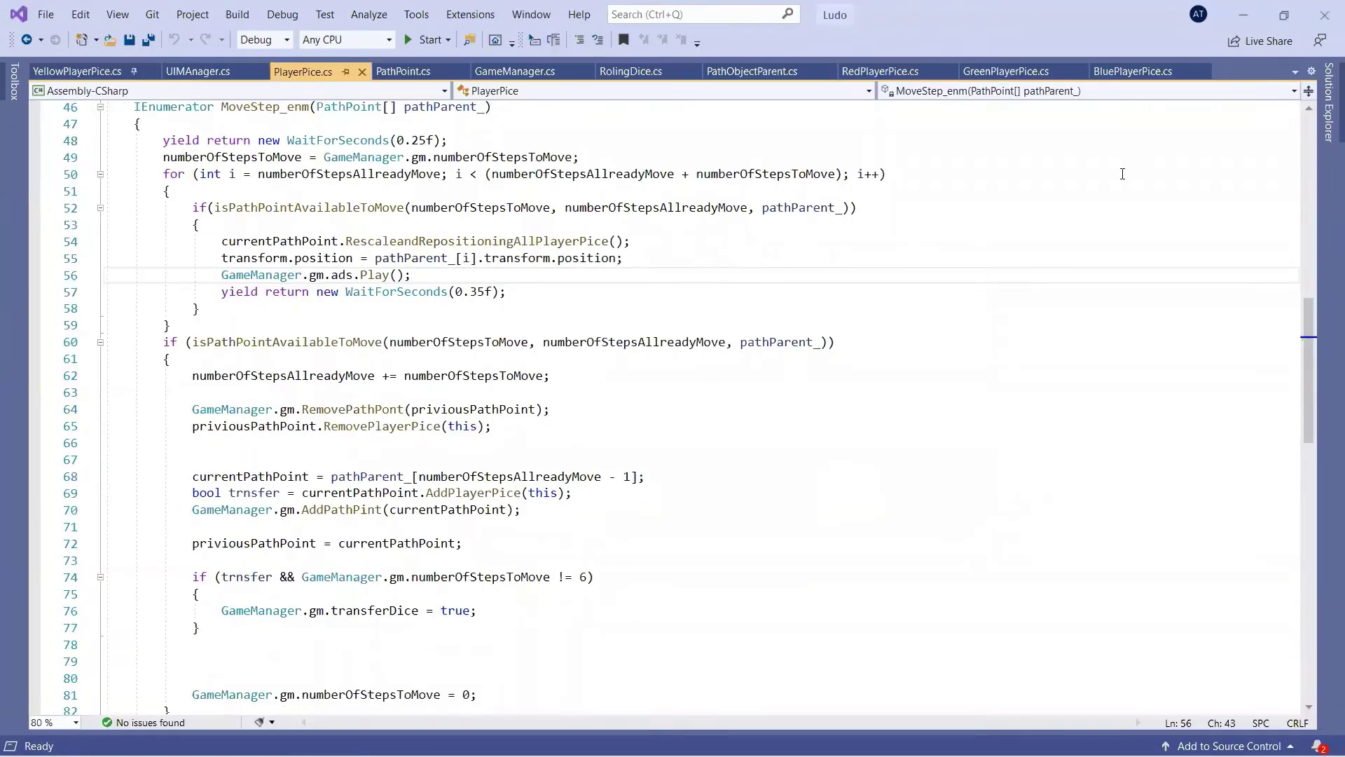
{"action": "left_click", "coordinate": [1328, 126]}
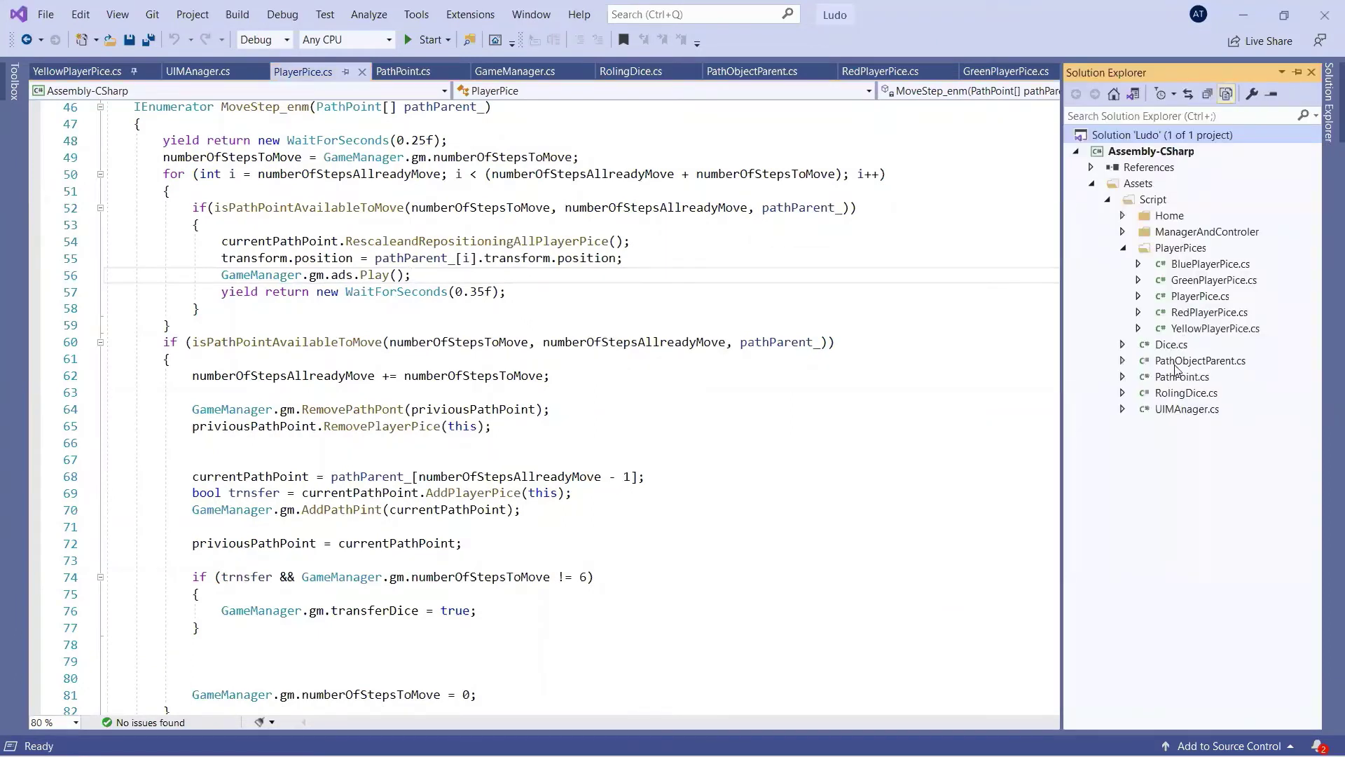
{"action": "double_click", "coordinate": [1172, 344]}
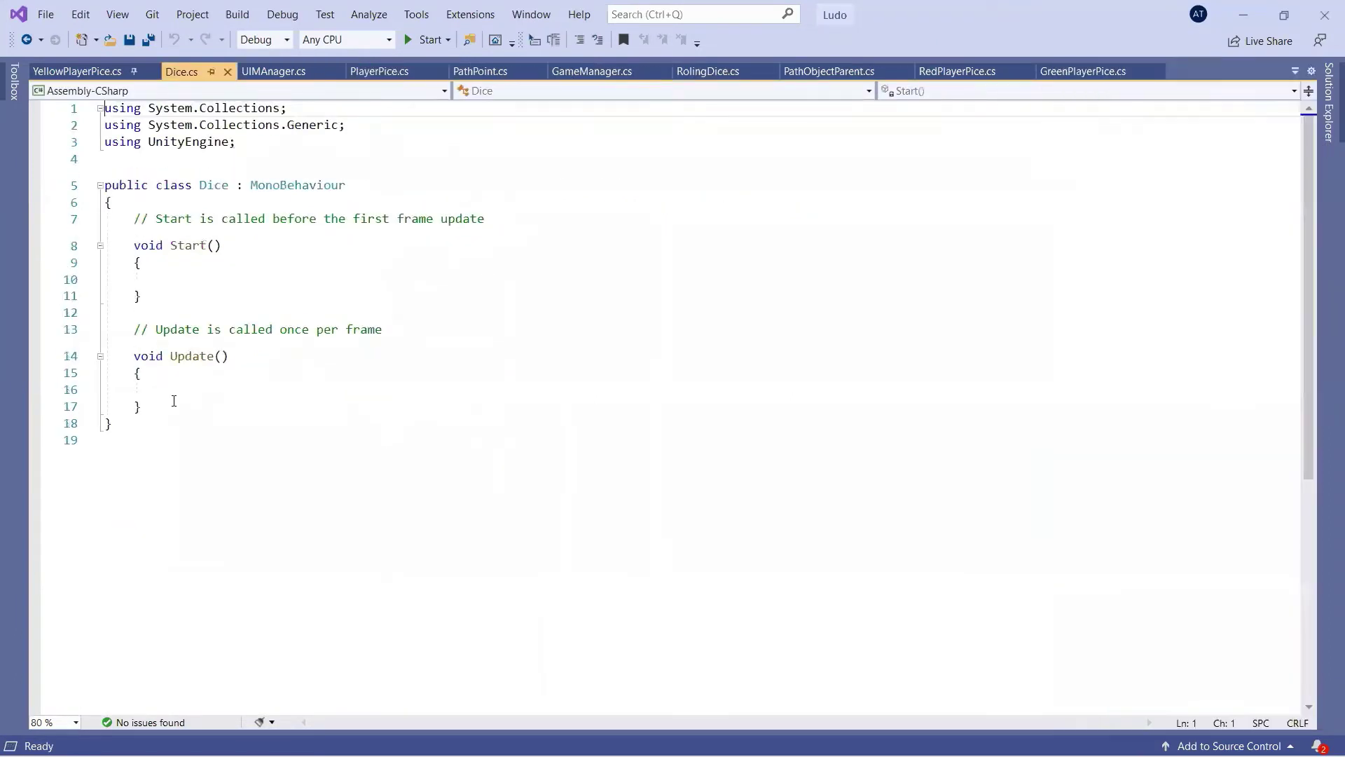
{"action": "left_click_drag", "start_coordinate": [174, 400], "coordinate": [133, 311]}
{"action": "key", "text": "Delete"}
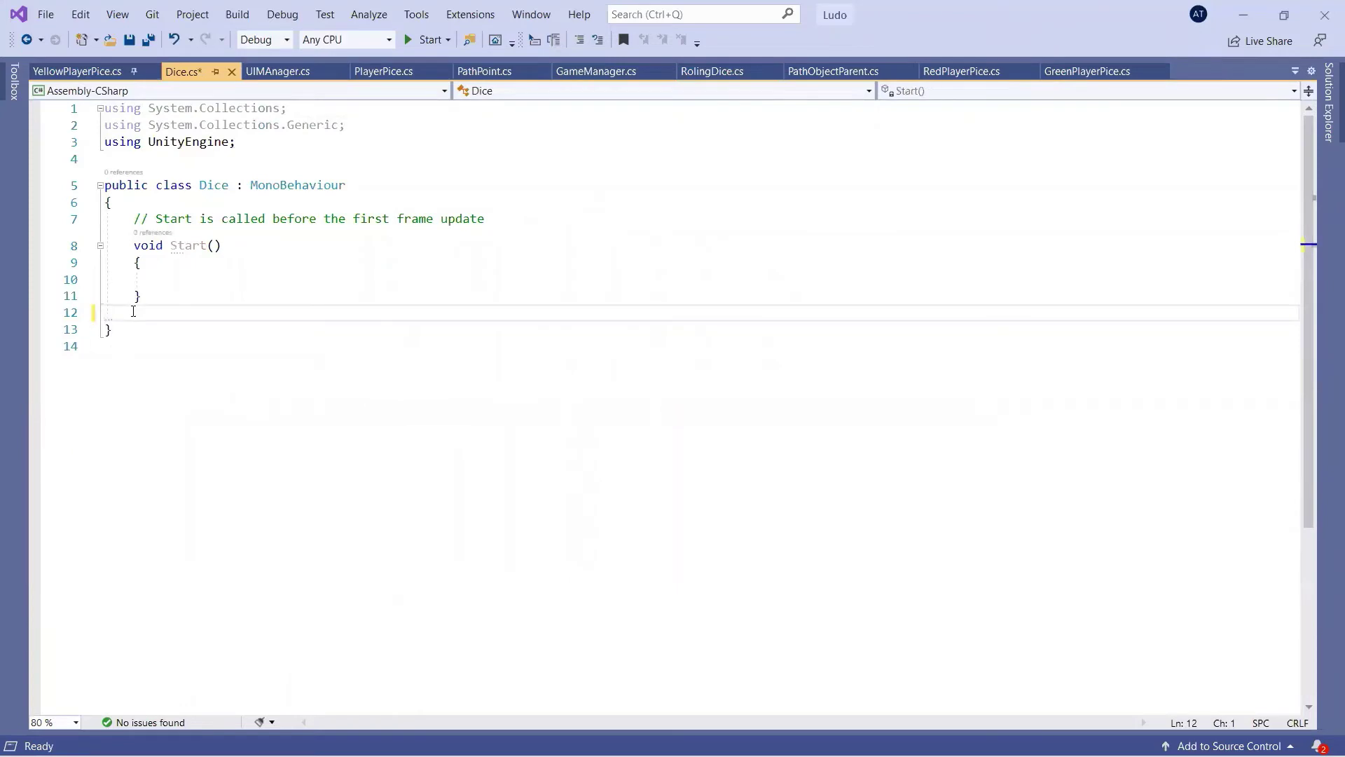
{"action": "left_click_drag", "start_coordinate": [524, 219], "coordinate": [515, 210]}
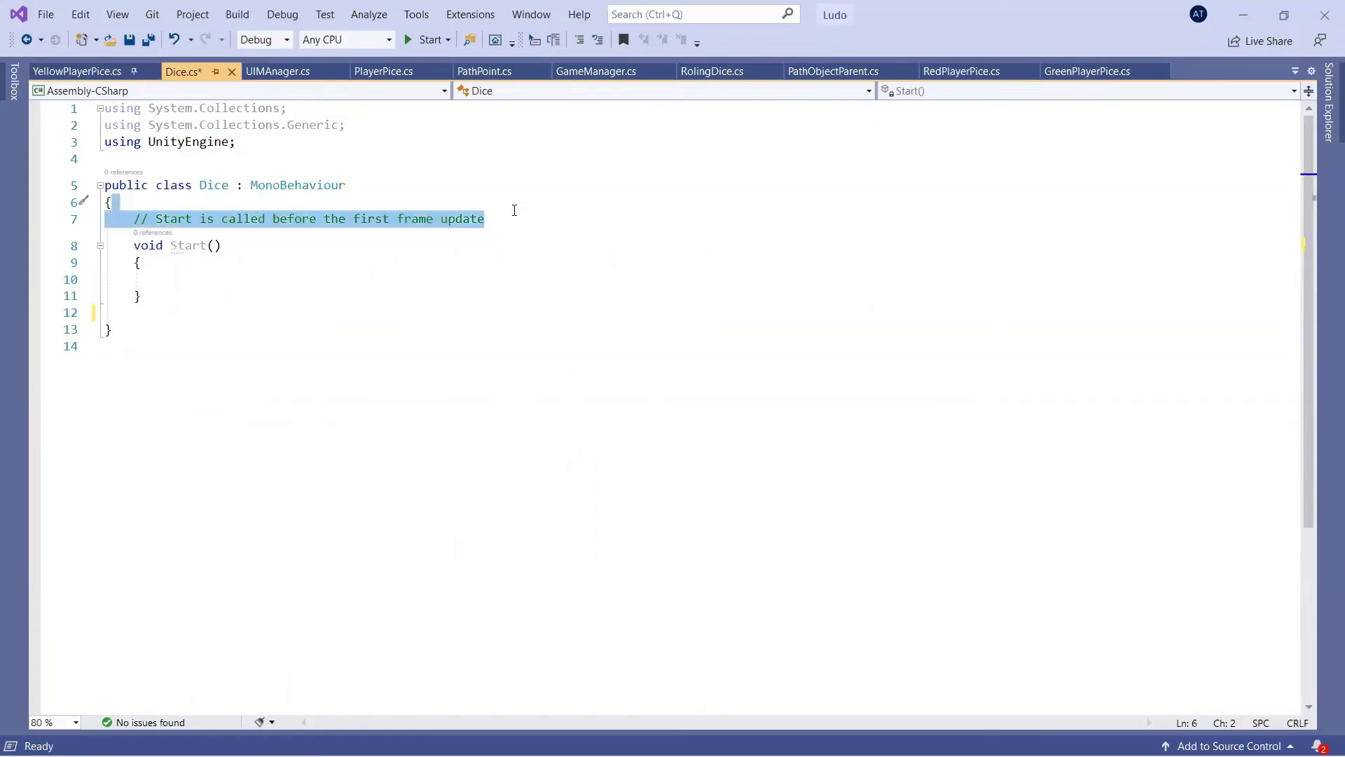
{"action": "key", "text": "Return"}
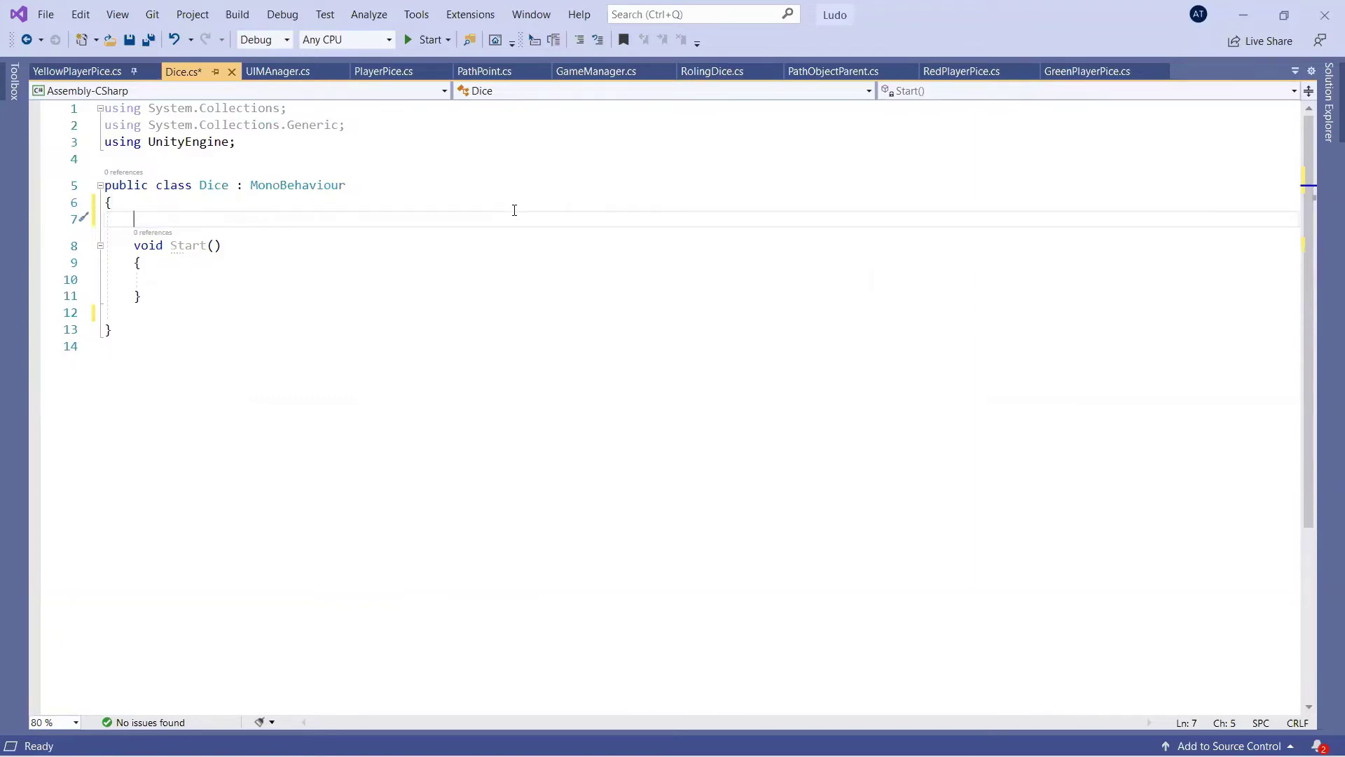
Declare an AudioSource field named ads in Dice.cs
{"action": "type", "text": "A"}
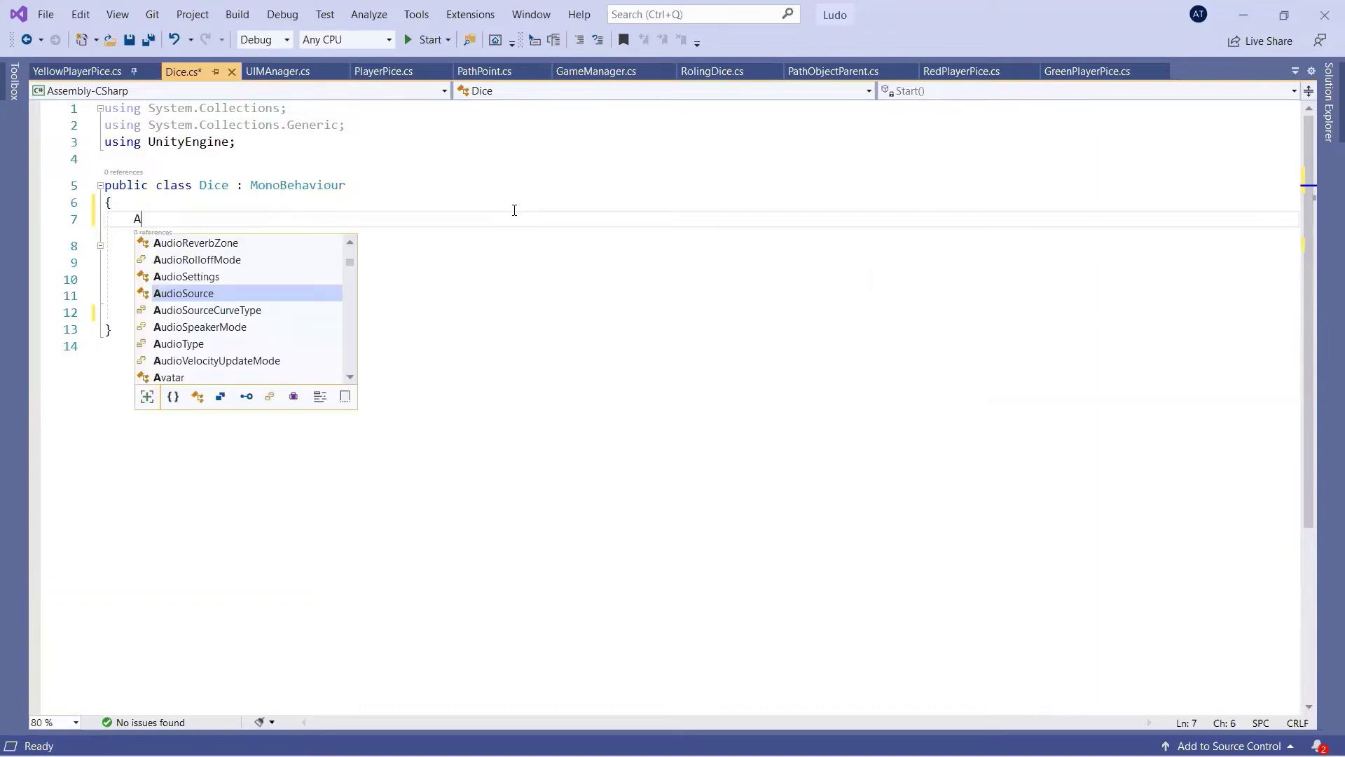
{"action": "type", "text": "u"}
{"action": "key", "text": "Tab"}
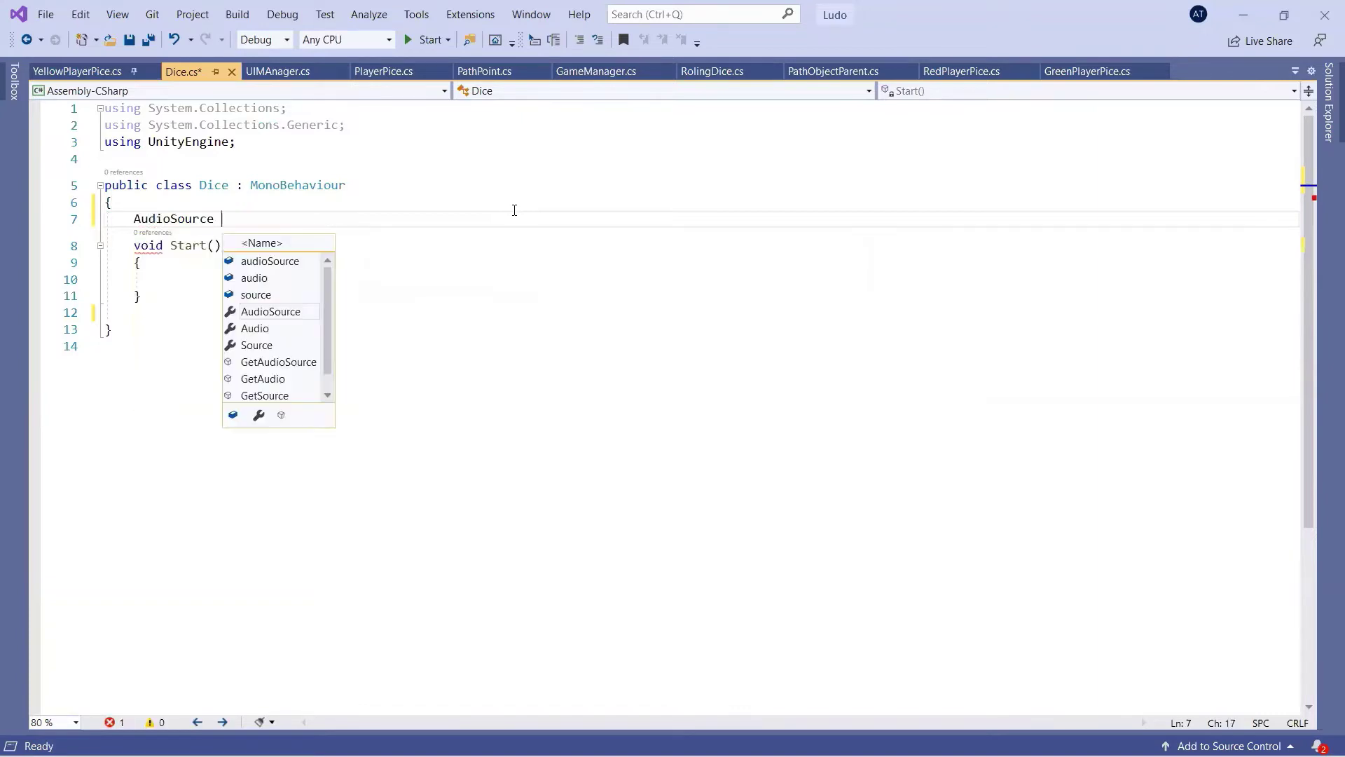
{"action": "type", "text": "ads"}
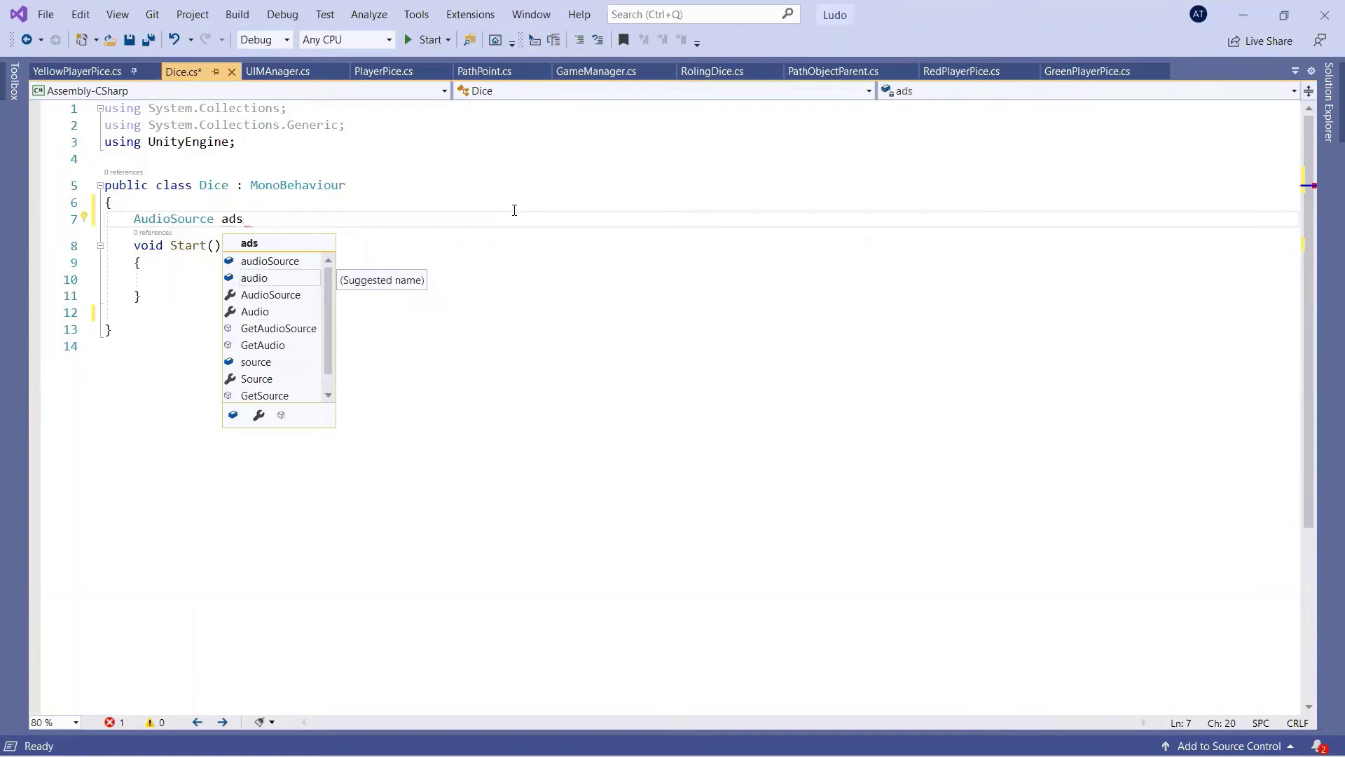
{"action": "type", "text": ";"}
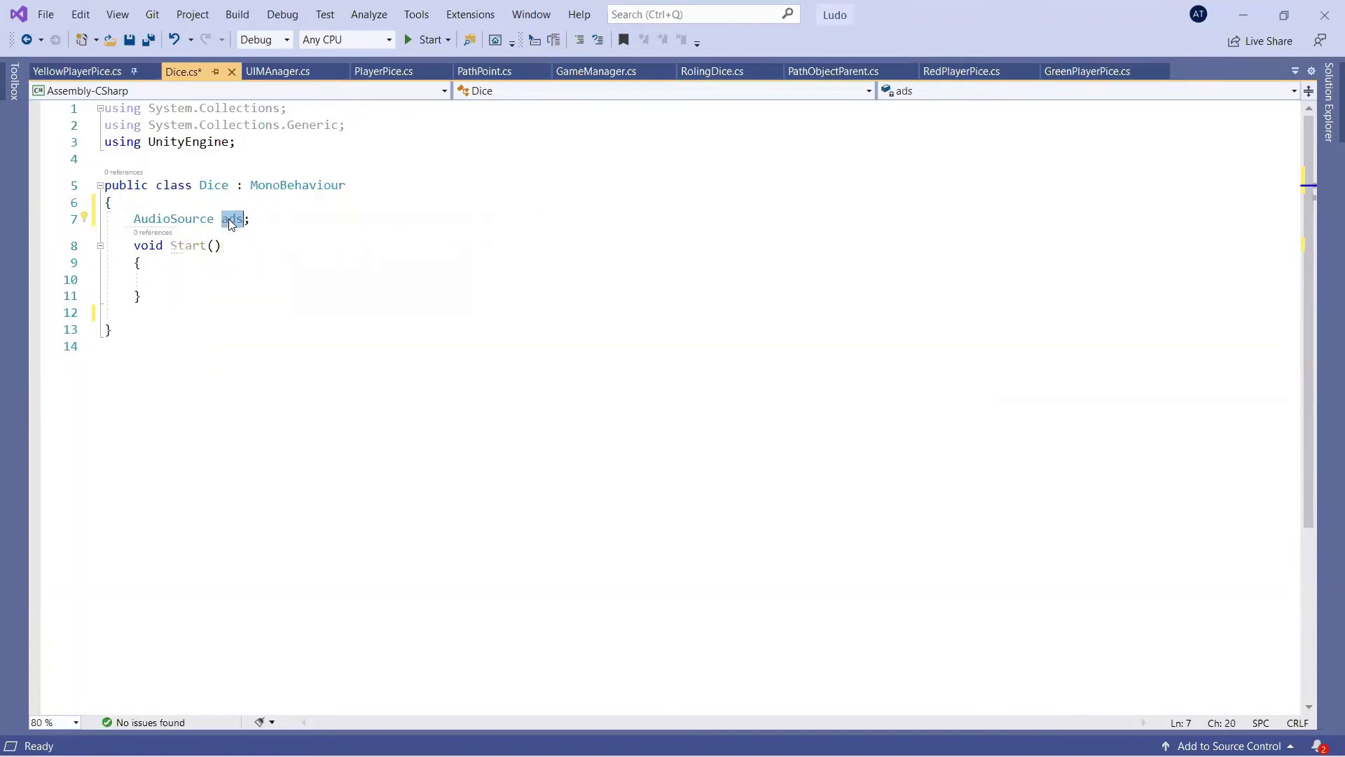
Assign ads = GetComponent<AudioSource>(); inside Start
{"action": "left_click", "coordinate": [214, 282]}
{"action": "type", "text": "ads"}
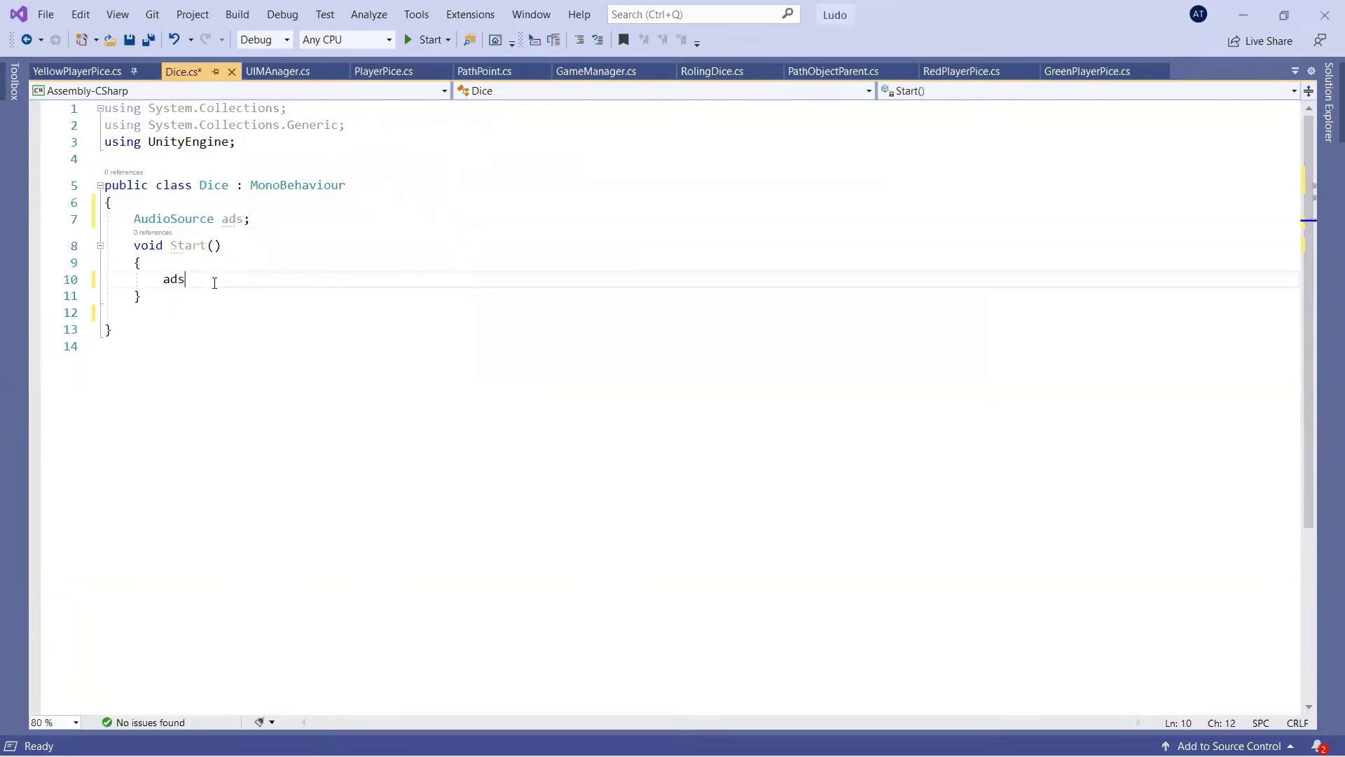
{"action": "type", "text": " = "}
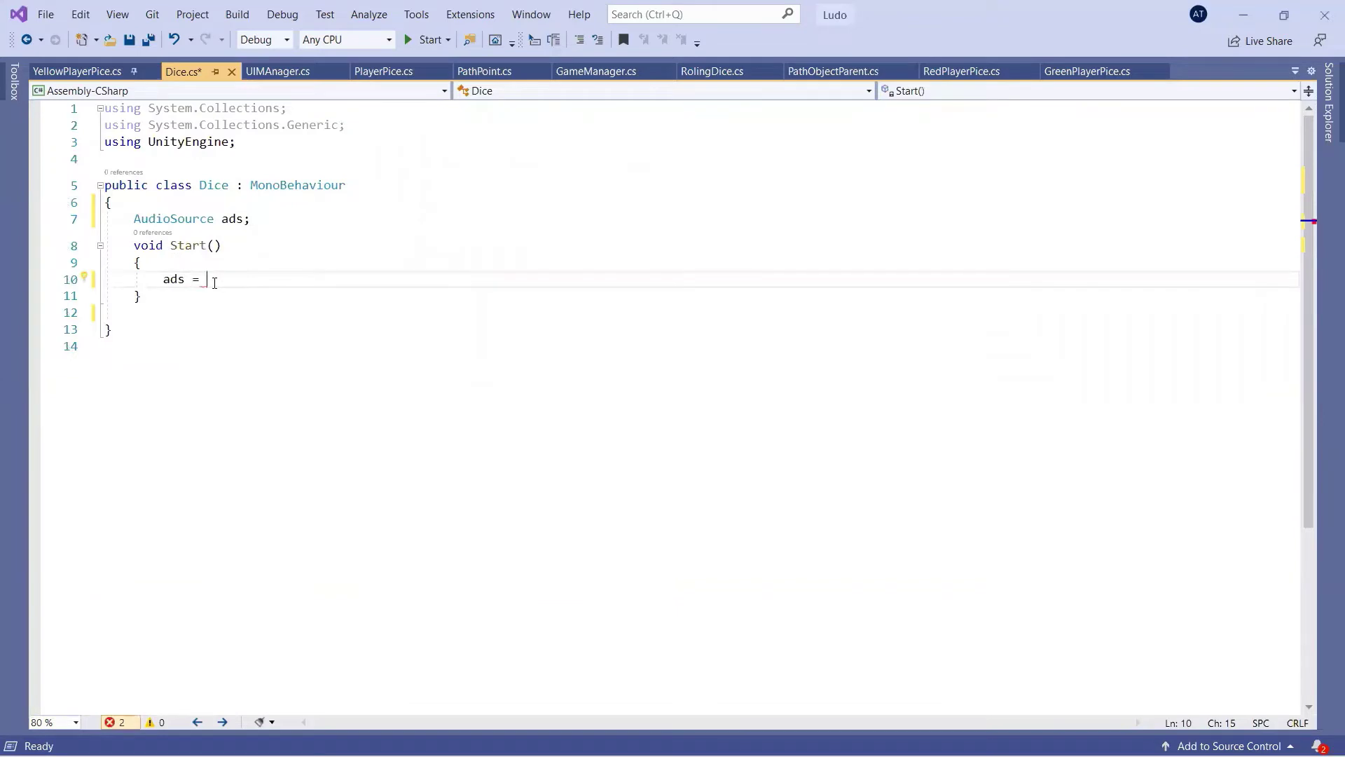
{"action": "type", "text": "G"}
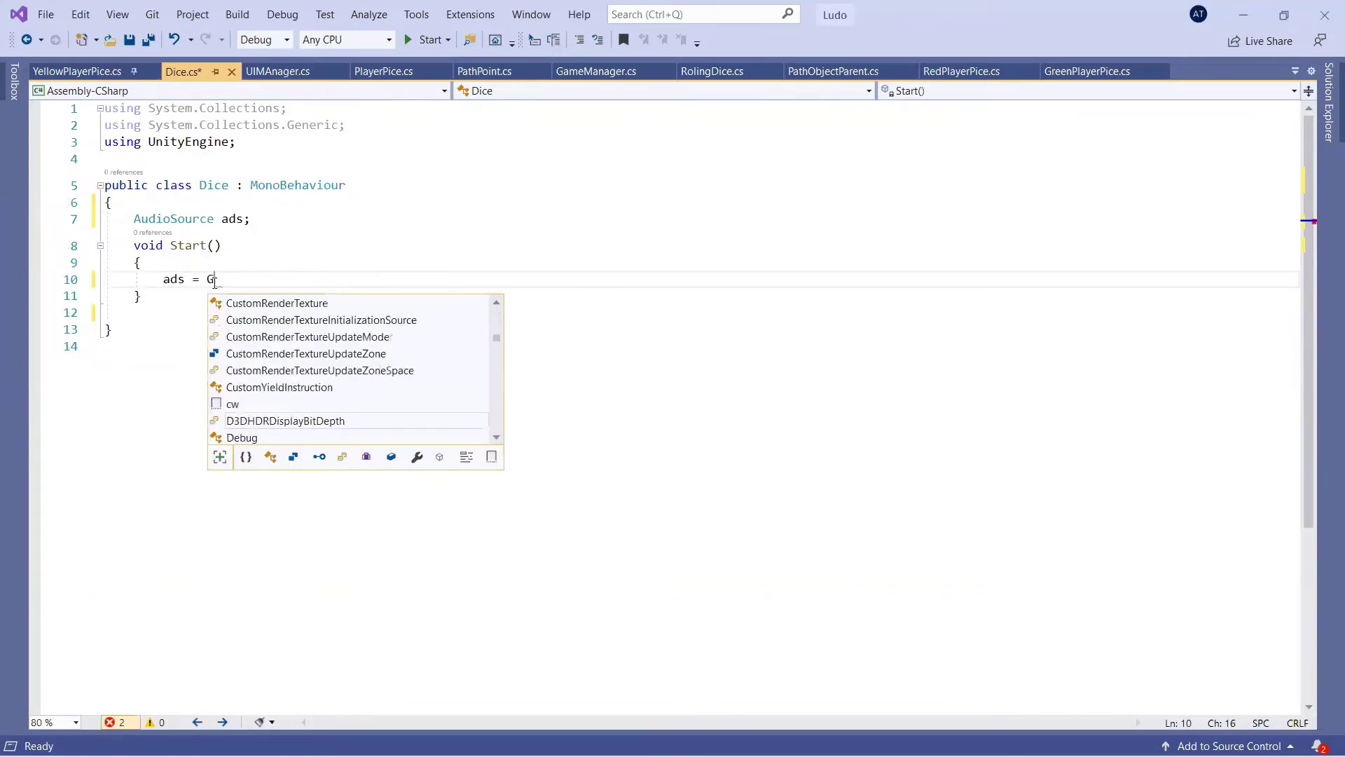
{"action": "type", "text": "e"}
{"action": "key", "text": "Tab"}
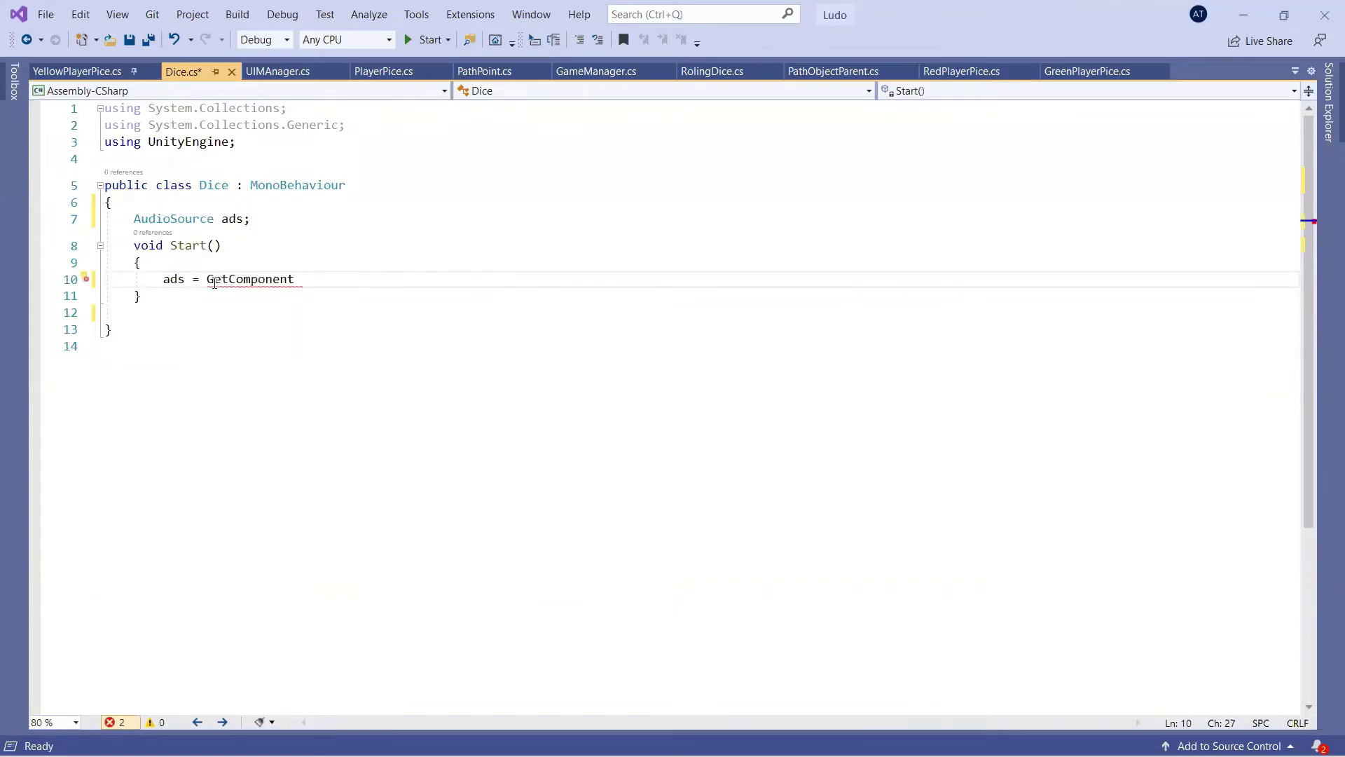
{"action": "type", "text": "<Au>"}
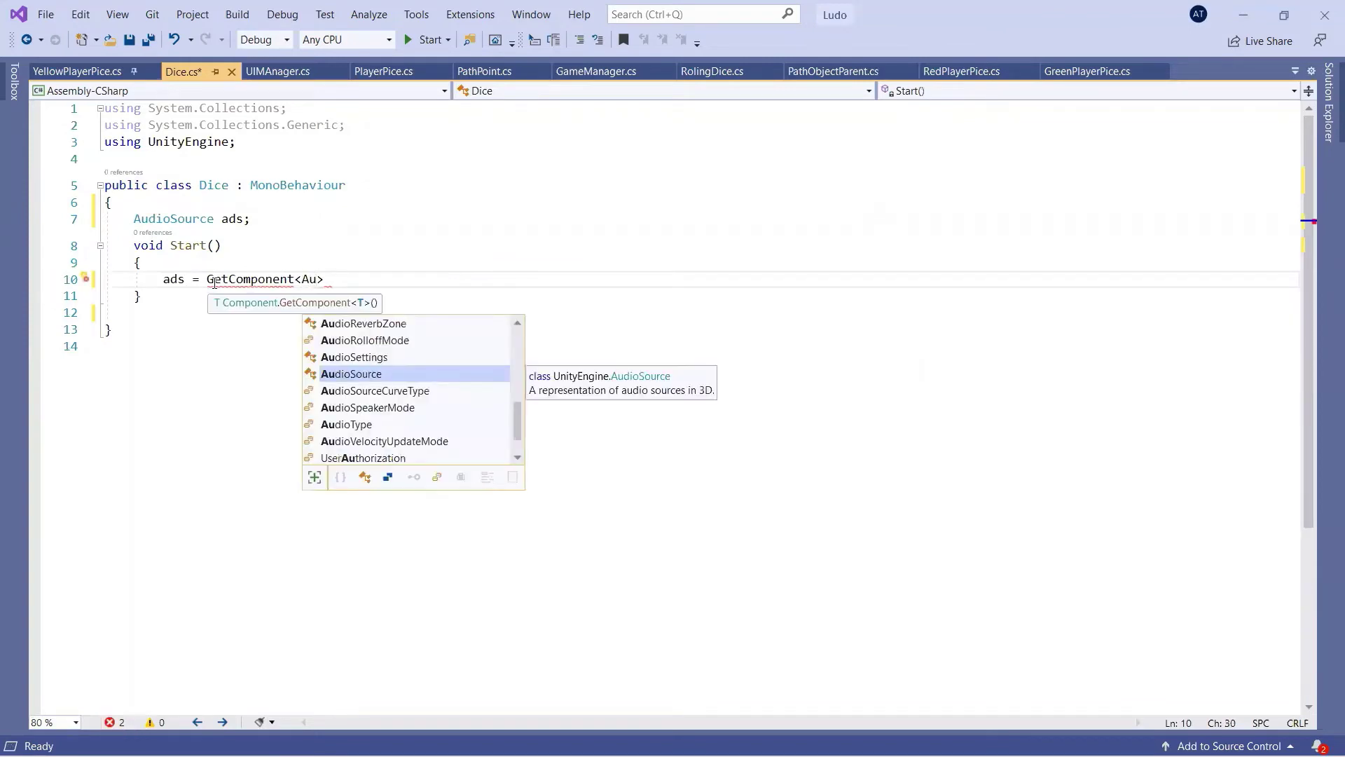
{"action": "key", "text": "Tab"}
{"action": "type", "text": ">("}
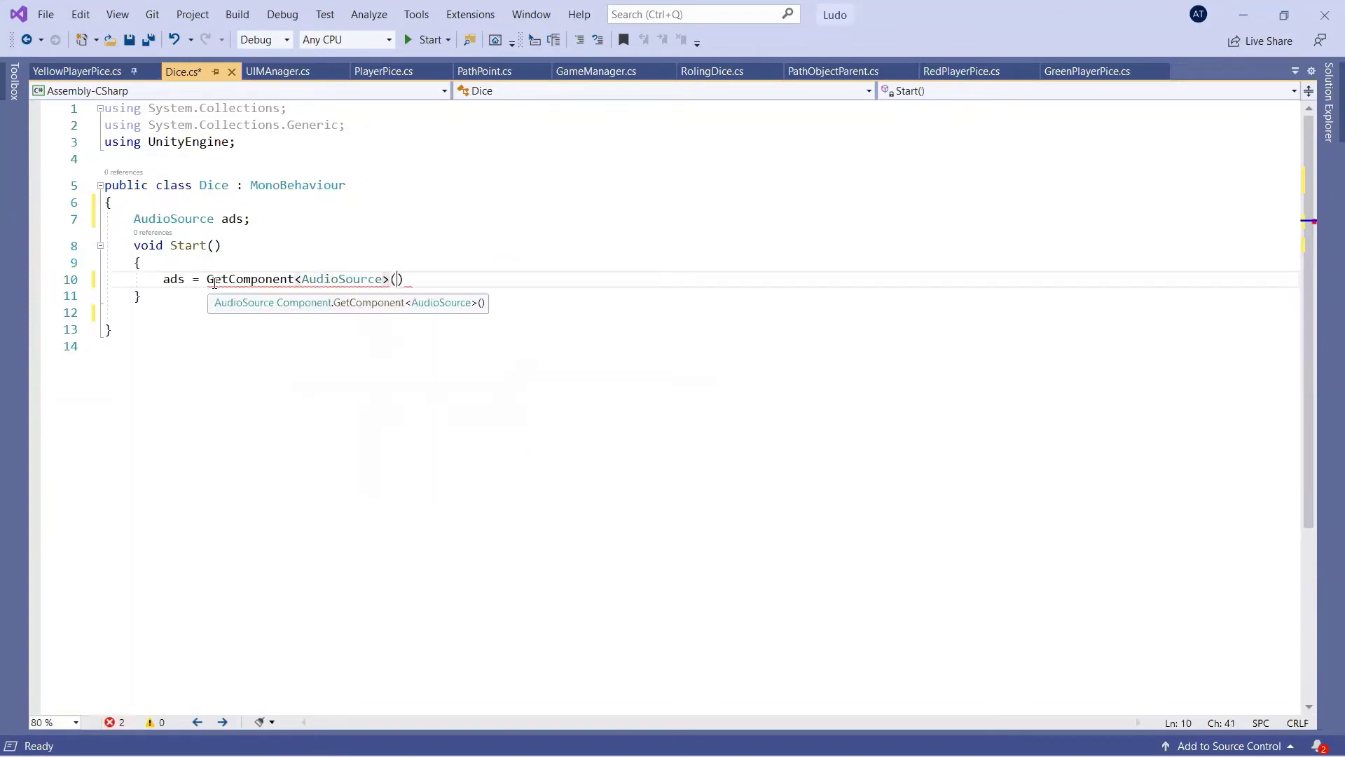
{"action": "type", "text": ");"}
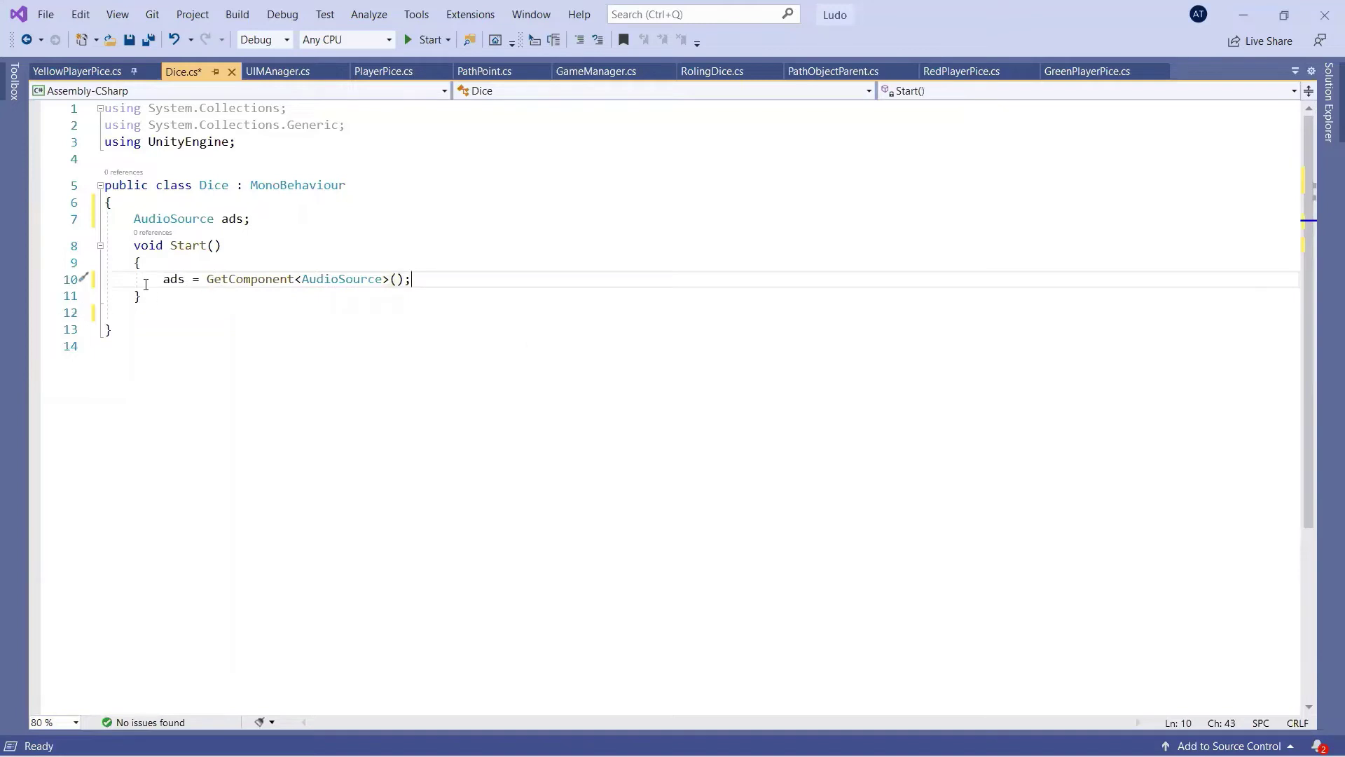
{"action": "left_click", "coordinate": [172, 279]}
{"action": "double_click", "coordinate": [172, 279]}
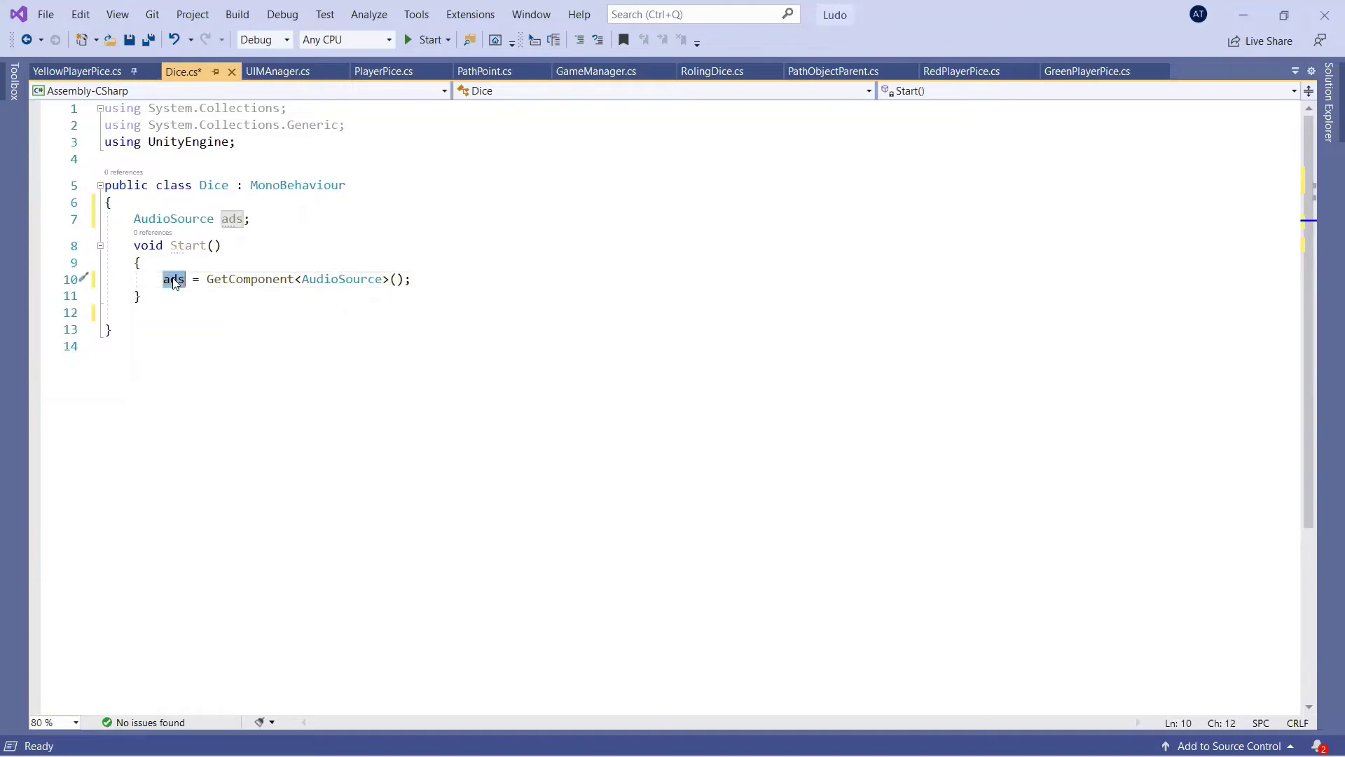
{"action": "left_click", "coordinate": [153, 319]}
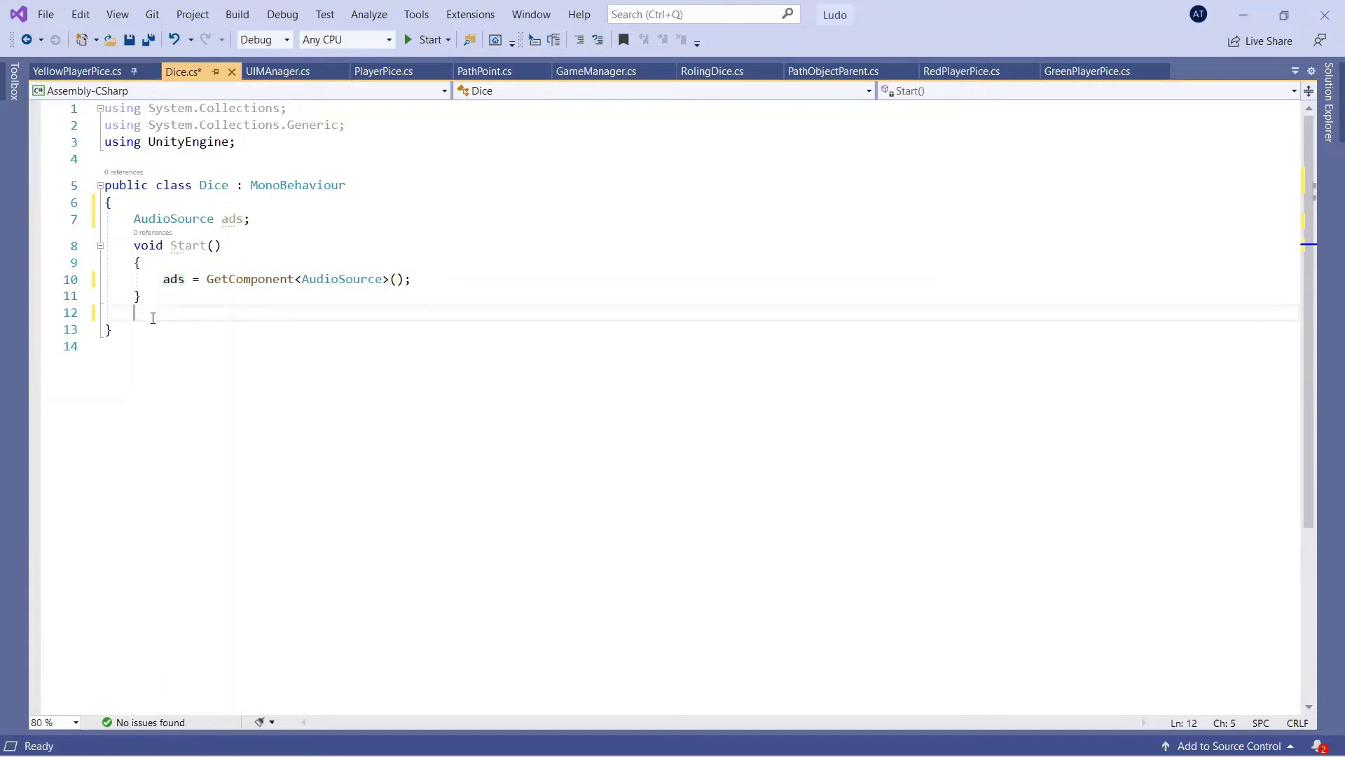
Add an empty public void playSound() method below Start
{"action": "key", "text": "Return"}
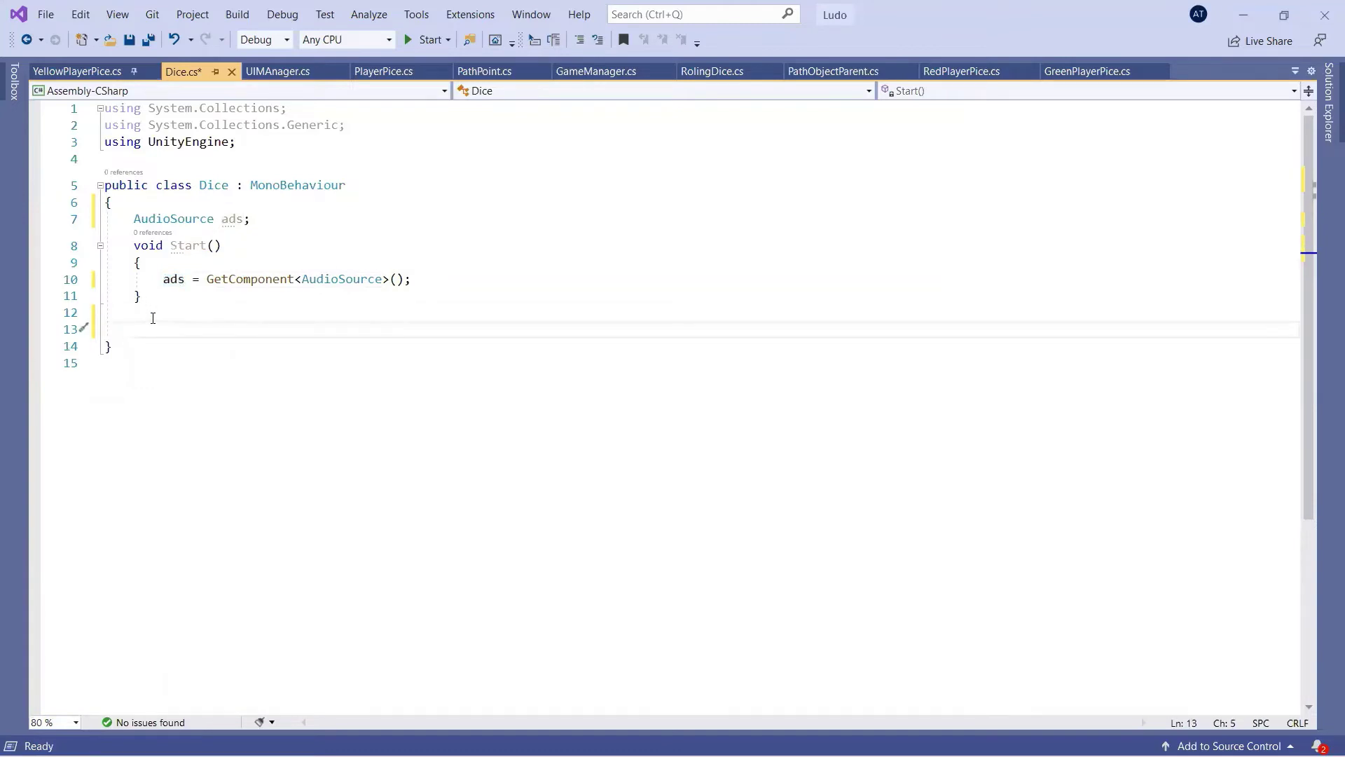
{"action": "type", "text": "public "}
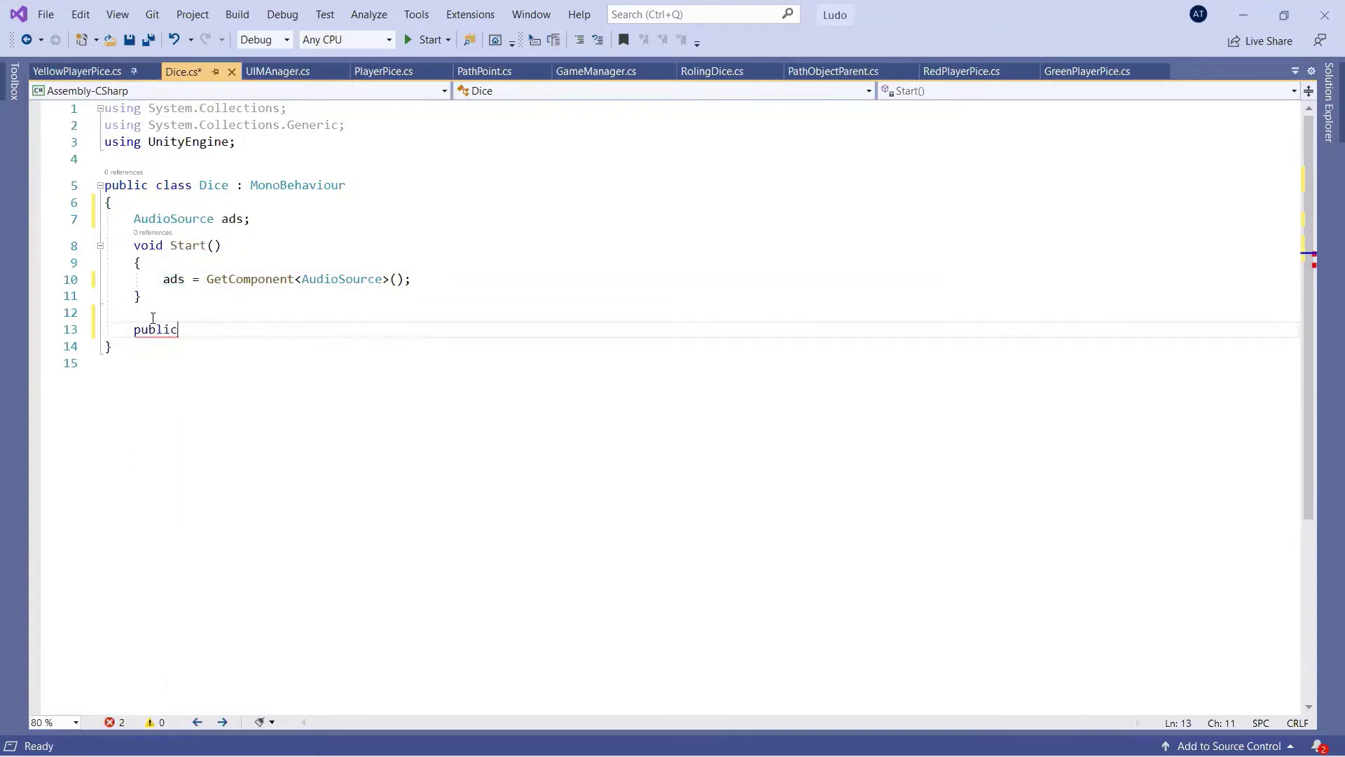
{"action": "type", "text": "vi"}
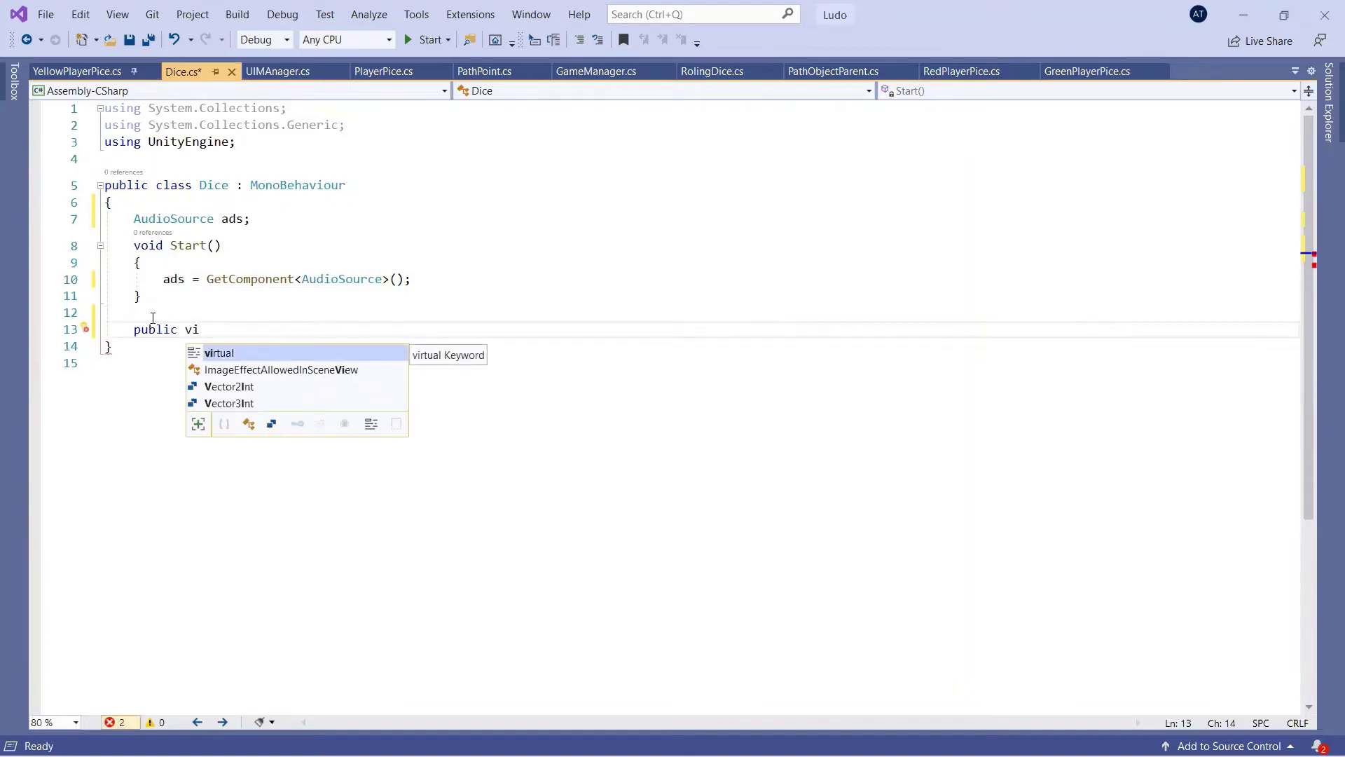
{"action": "key", "text": "BackSpace"}
{"action": "type", "text": "oid"}
{"action": "key", "text": "Escape"}
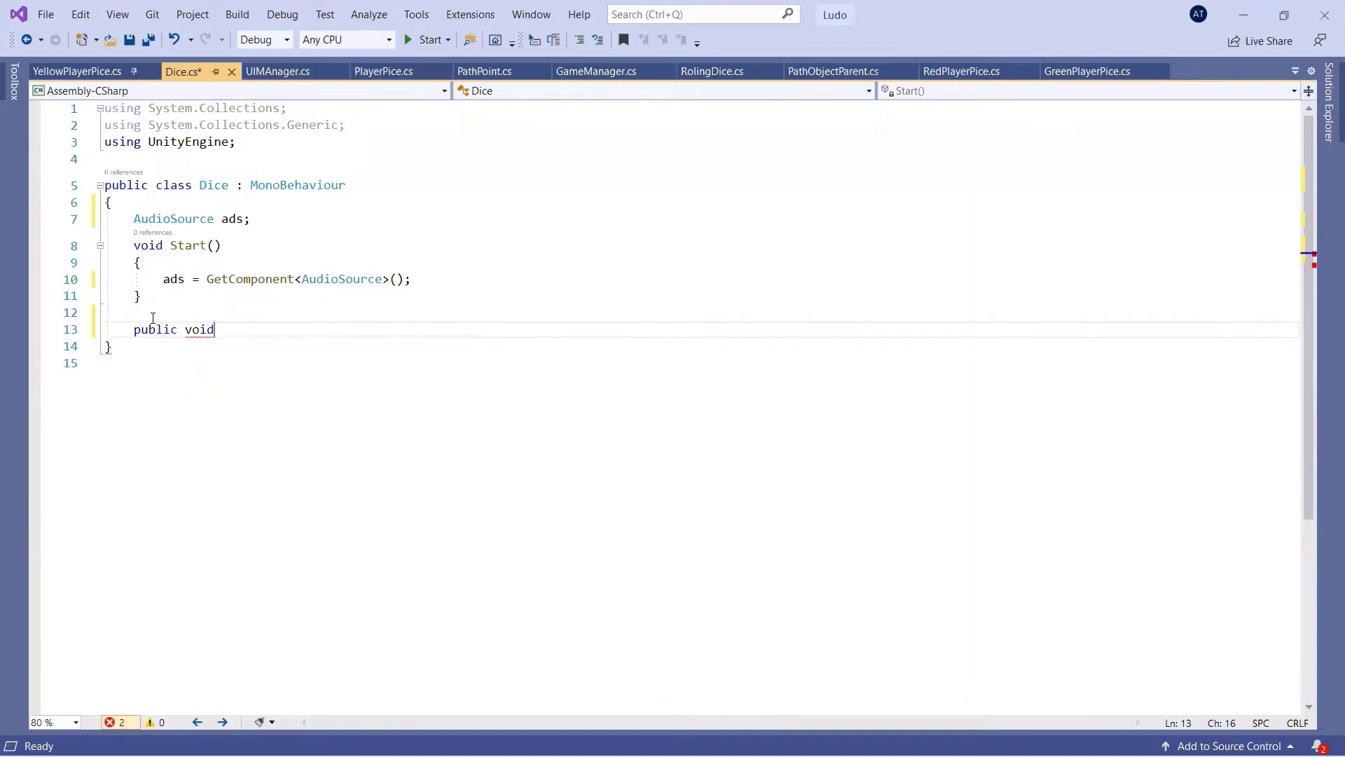
{"action": "type", "text": "p"}
{"action": "type", "text": "laySoun"}
{"action": "type", "text": "d("}
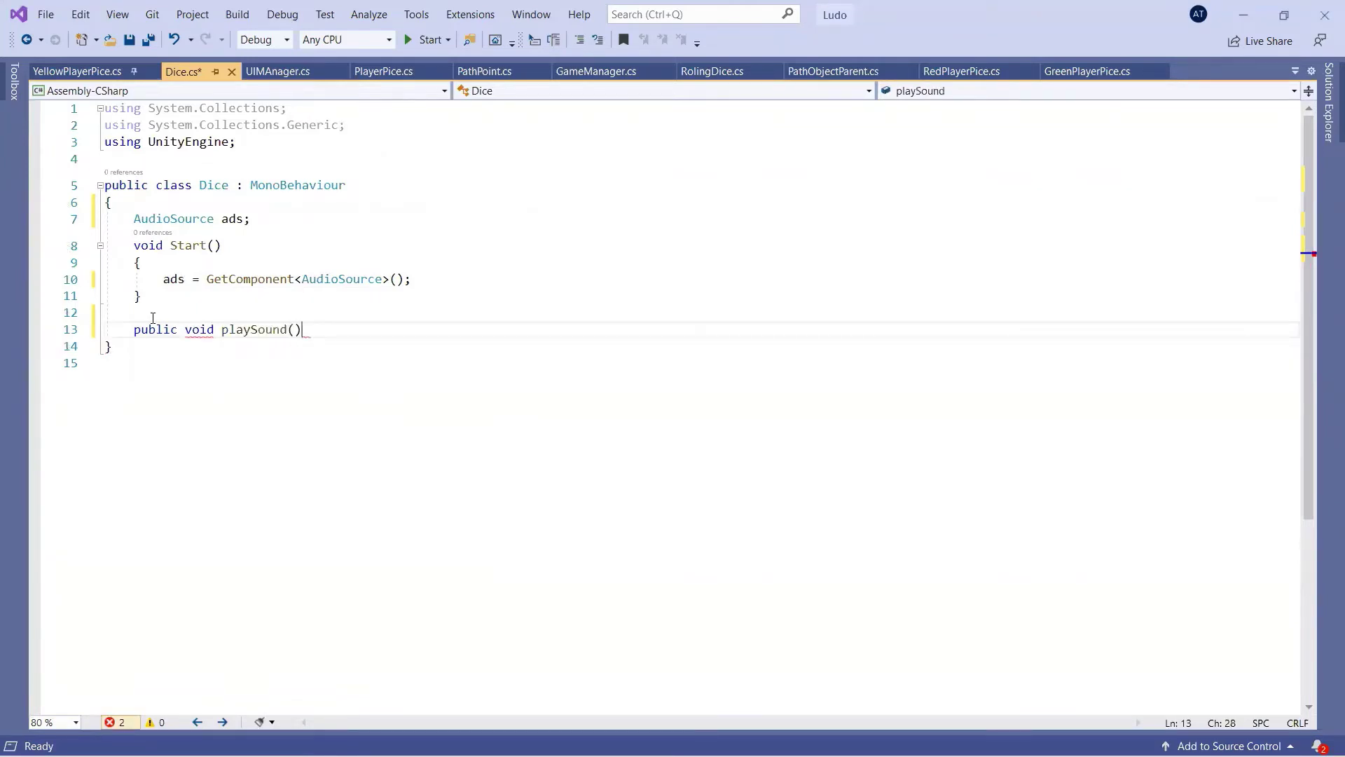
{"action": "type", "text": ");"}
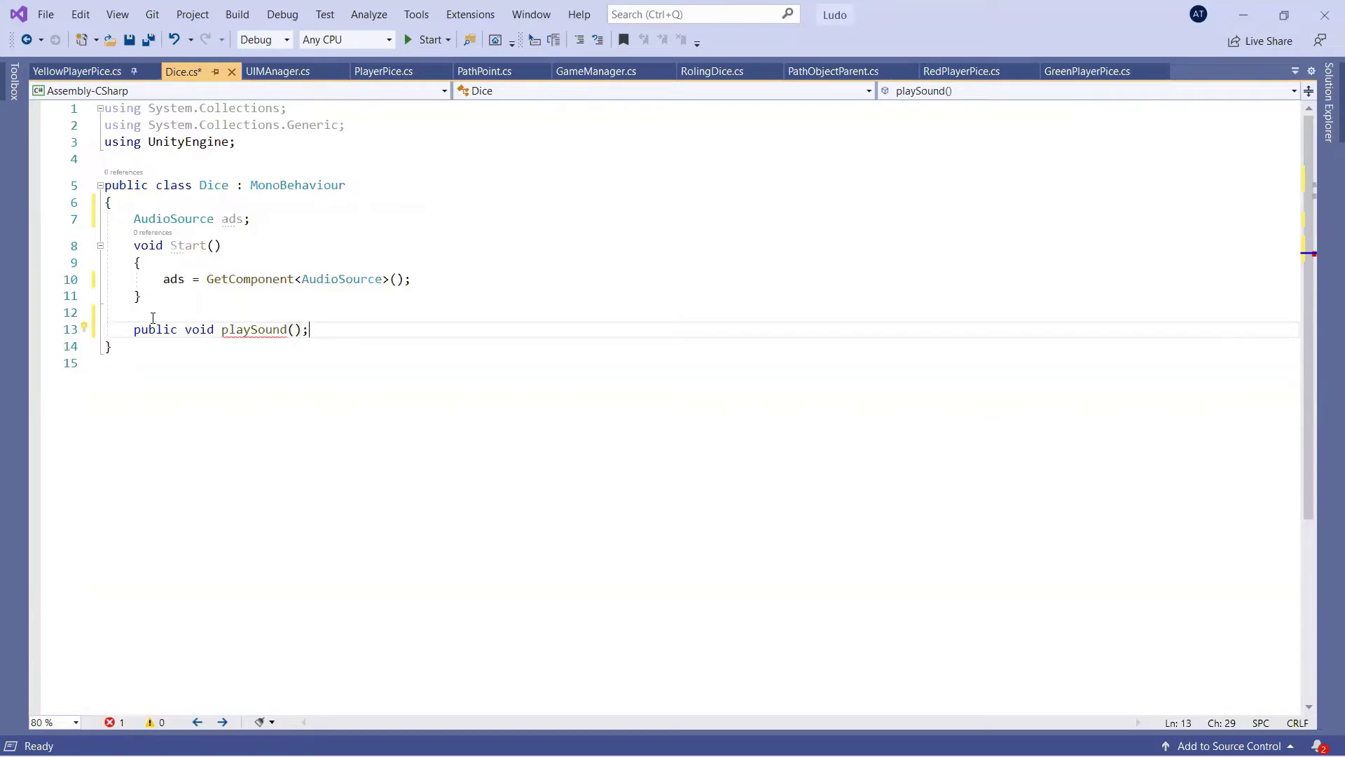
{"action": "key", "text": "BackSpace"}
{"action": "type", "text": "{"}
{"action": "key", "text": "Return"}
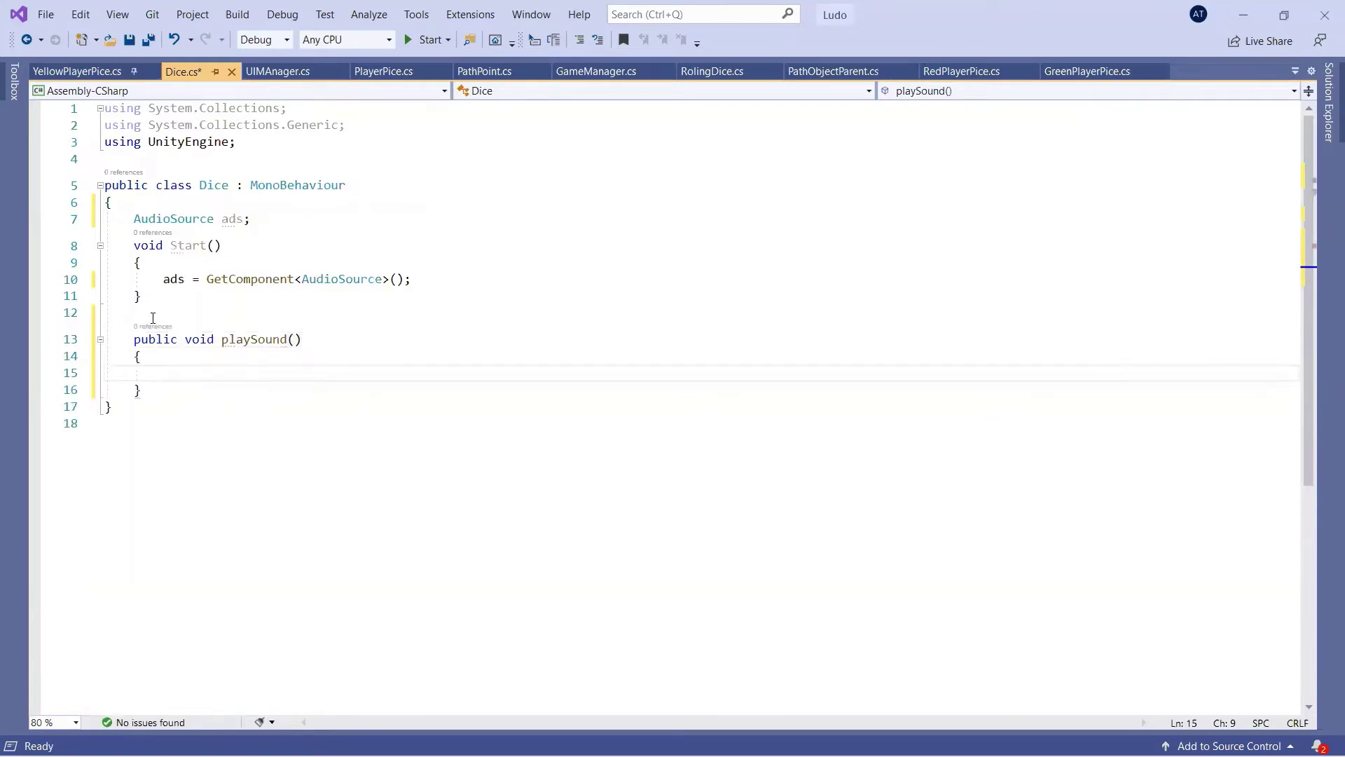
Make playSound call ads.Play(); and save Dice.cs
{"action": "type", "text": "ads."}
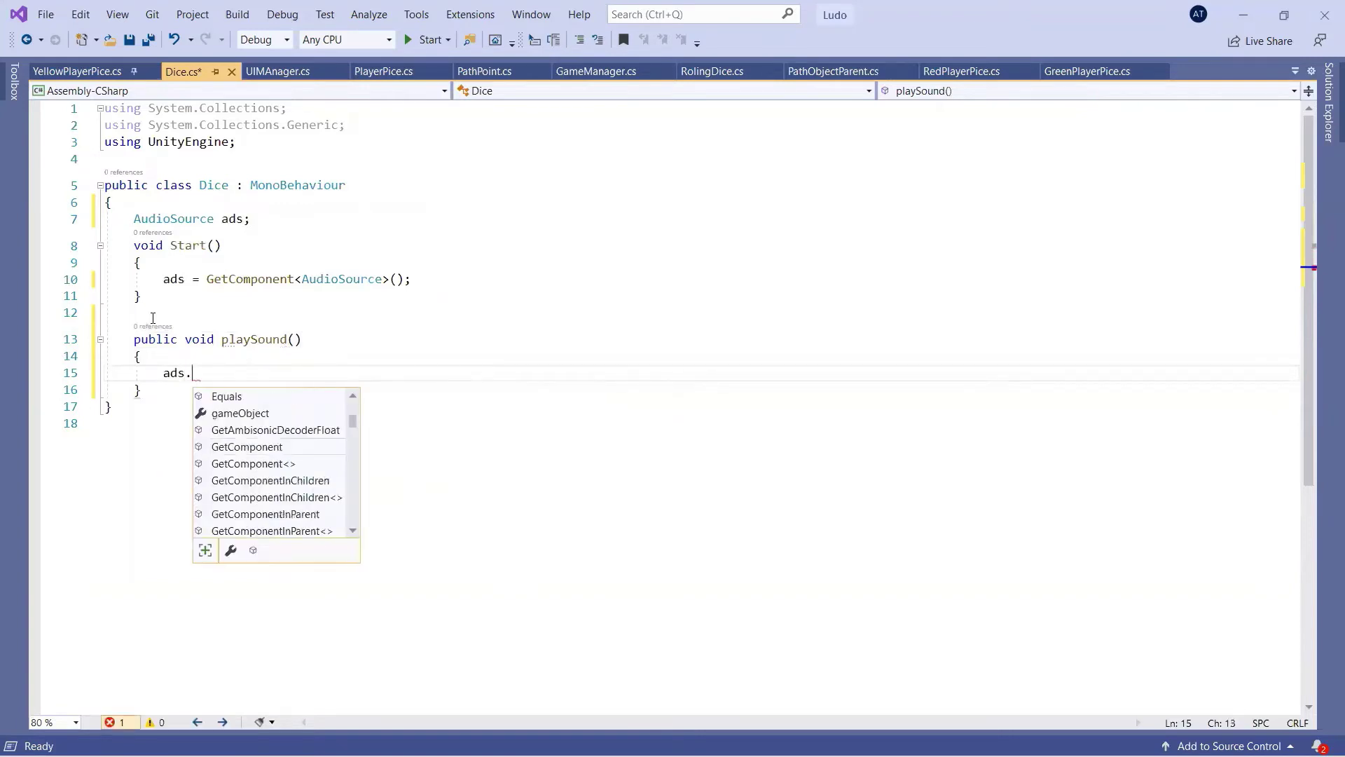
{"action": "type", "text": "pl"}
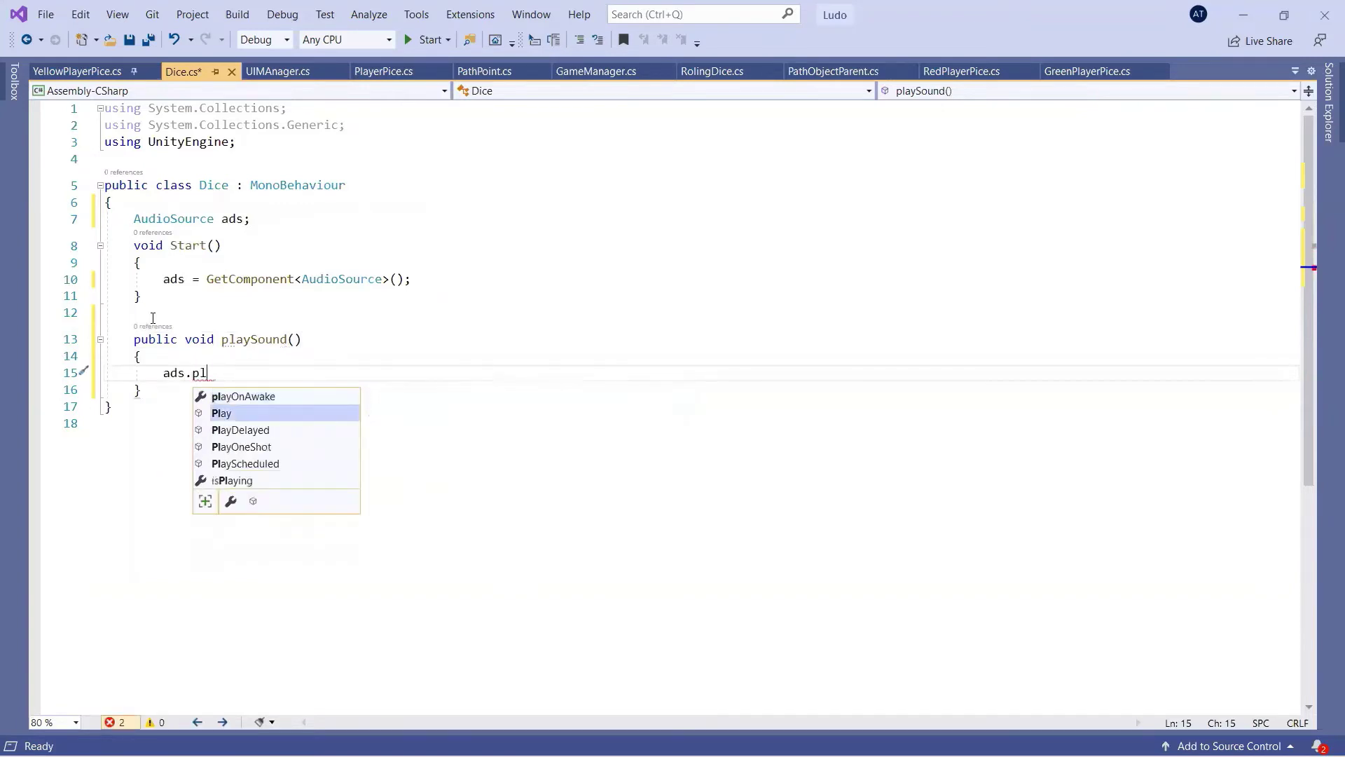
{"action": "key", "text": "Tab"}
{"action": "type", "text": "();"}
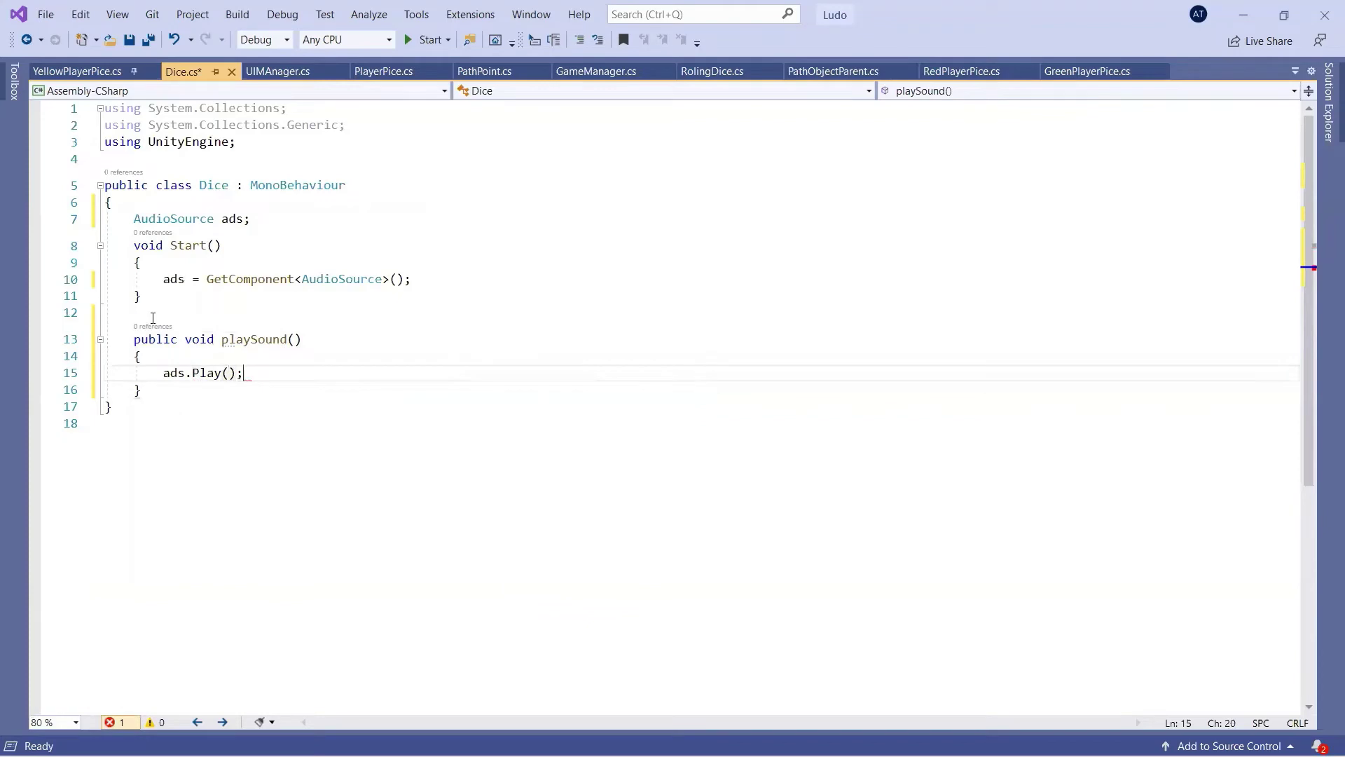
{"action": "key", "text": "ctrl+s"}
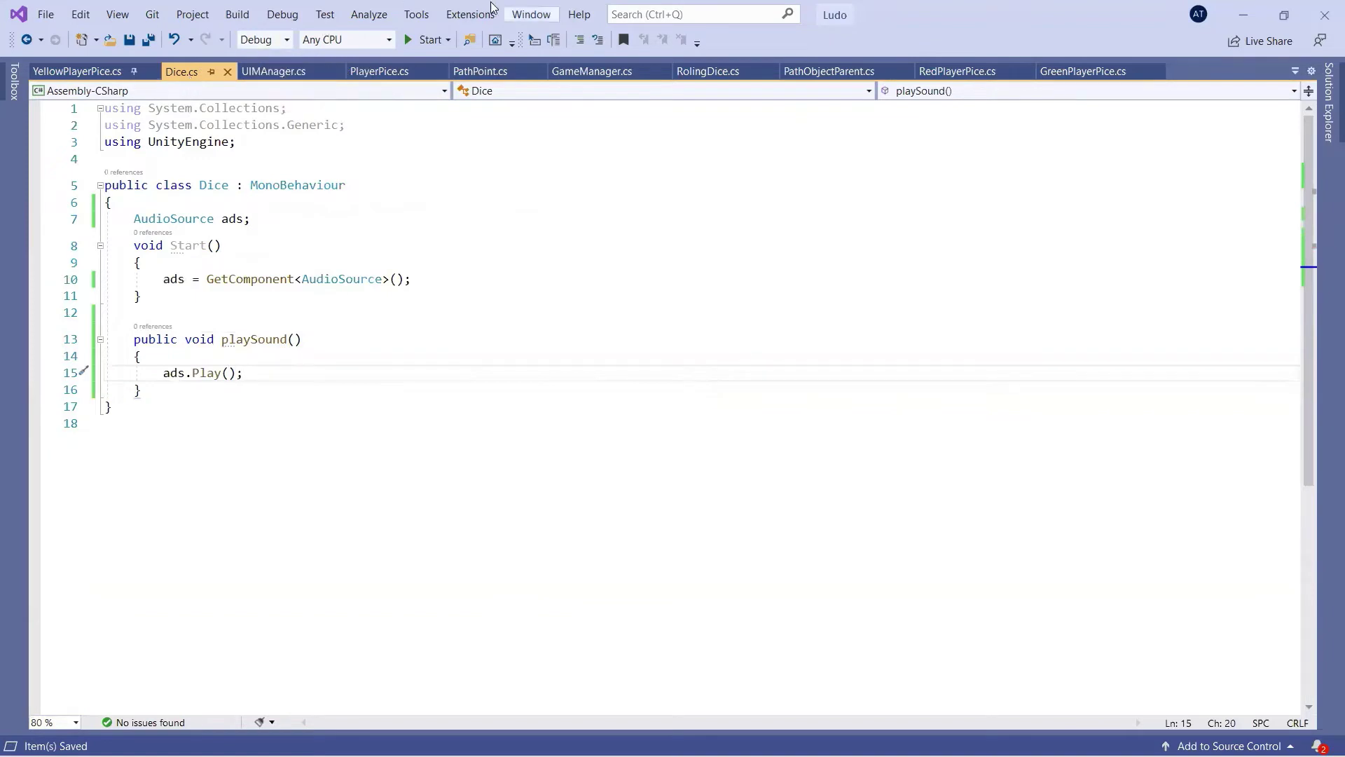
Add 'public Dice diceSound;' above Start in RolingDice.cs
{"action": "left_click", "coordinate": [686, 71]}
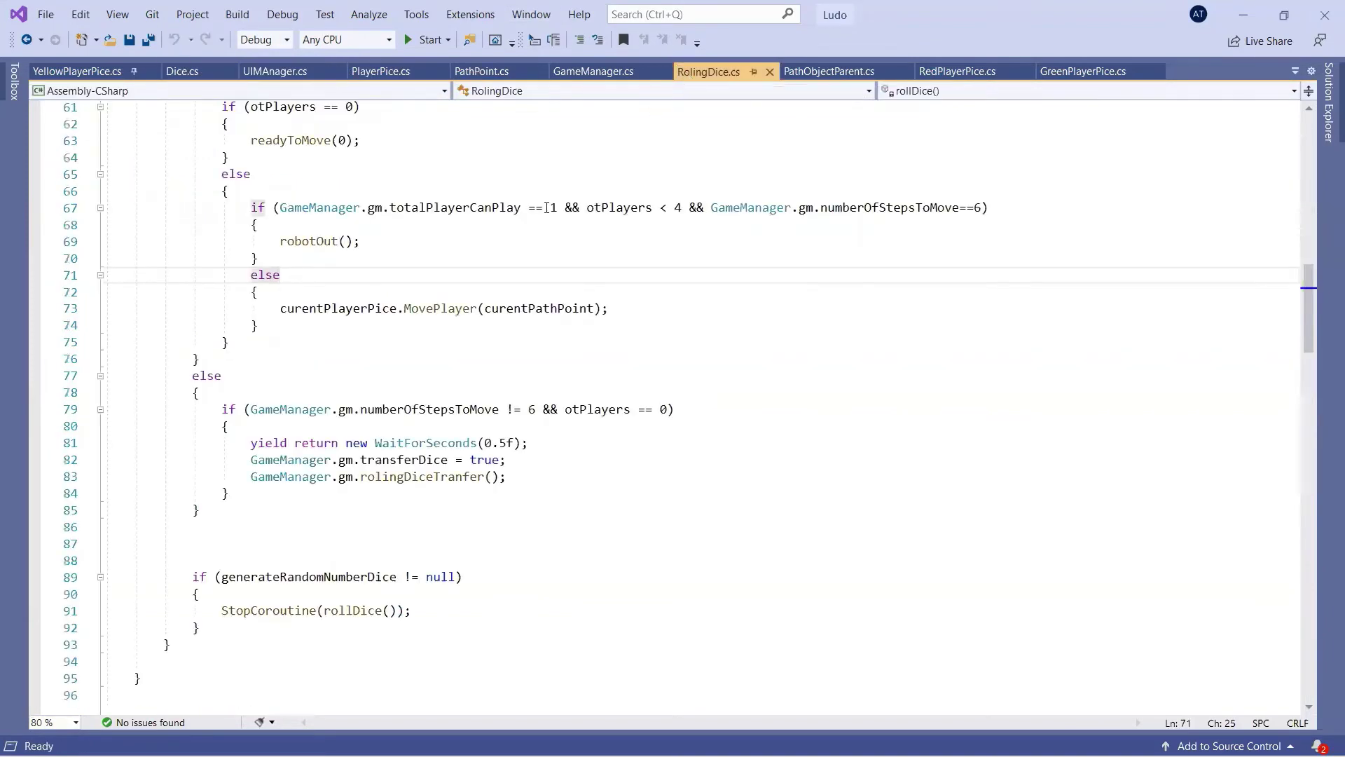
{"action": "scroll", "coordinate": [495, 270], "scroll_direction": "up", "scroll_amount": 5}
{"action": "scroll", "coordinate": [494, 270], "scroll_direction": "up", "scroll_amount": 3}
{"action": "scroll", "coordinate": [494, 269], "scroll_direction": "up", "scroll_amount": 12}
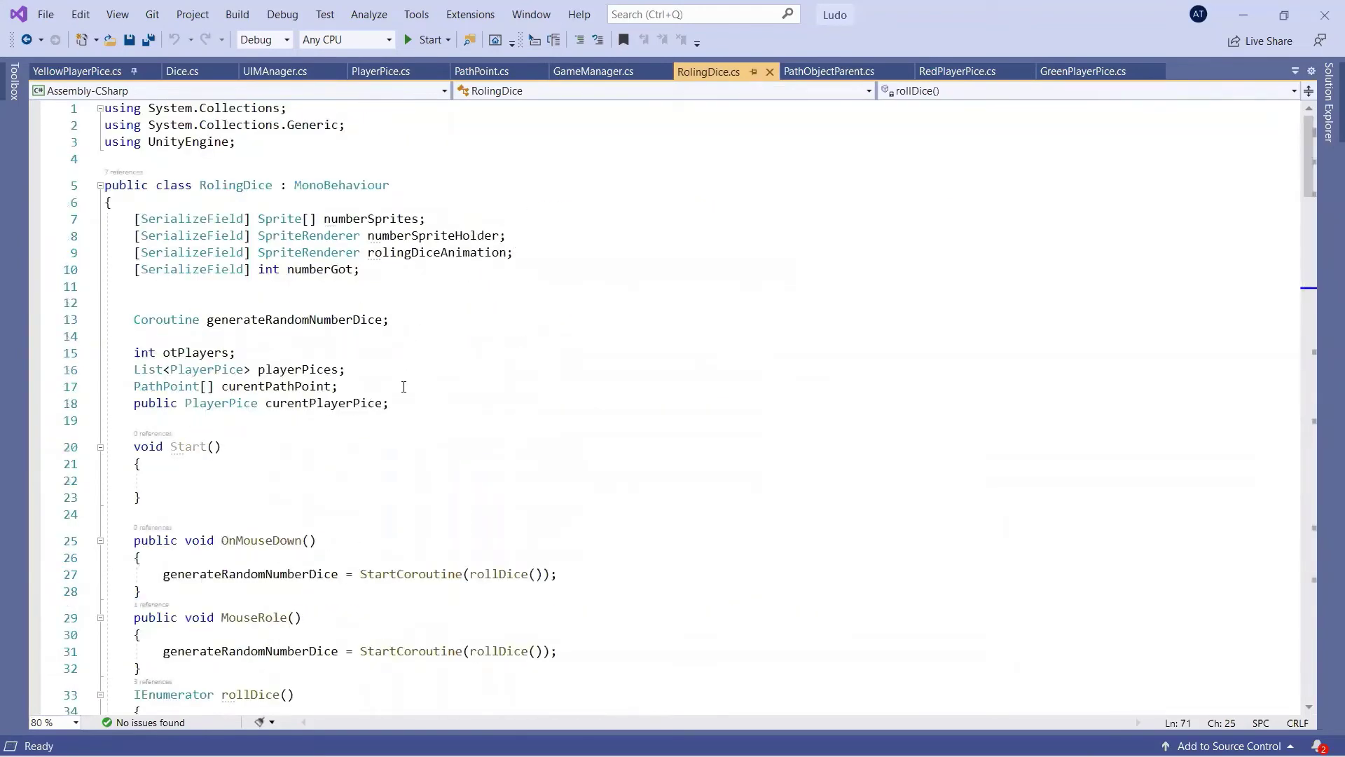
{"action": "left_click", "coordinate": [396, 429]}
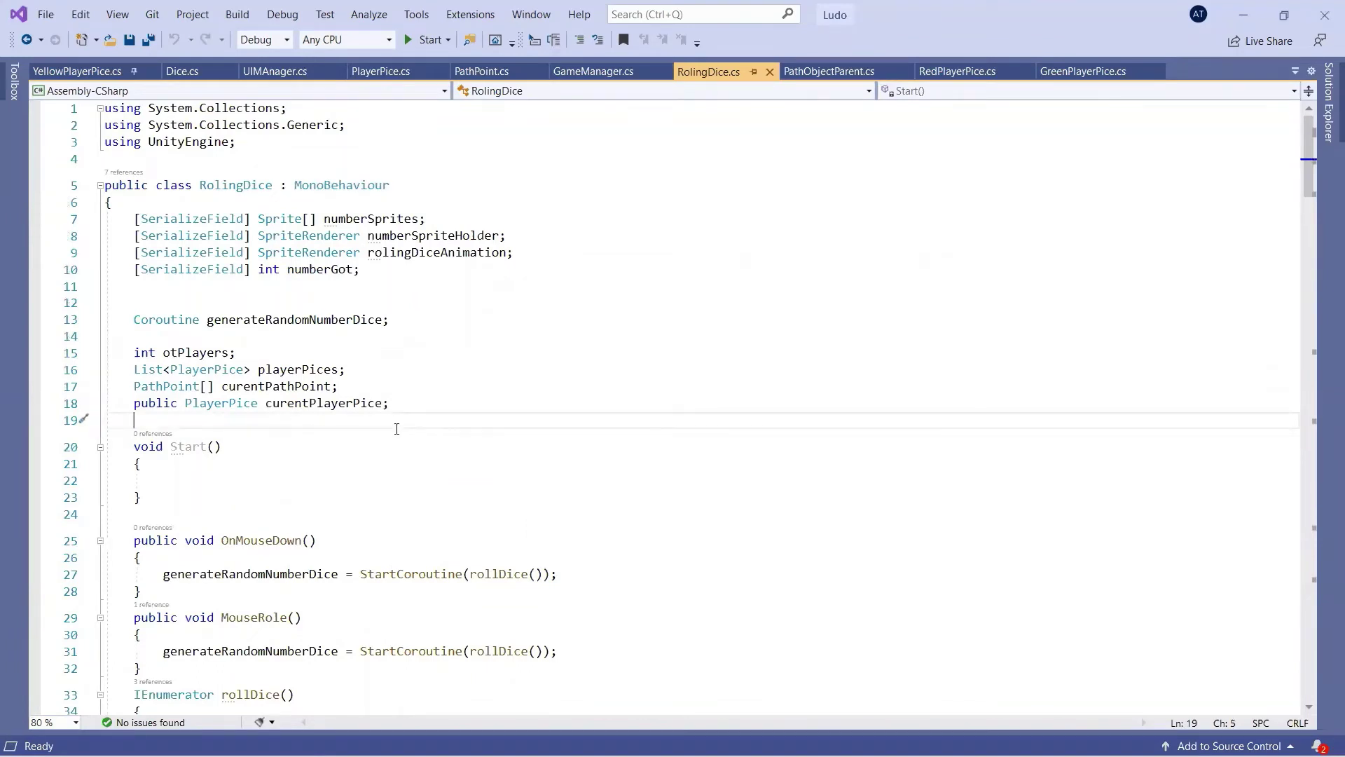
{"action": "key", "text": "Return"}
{"action": "type", "text": "public"}
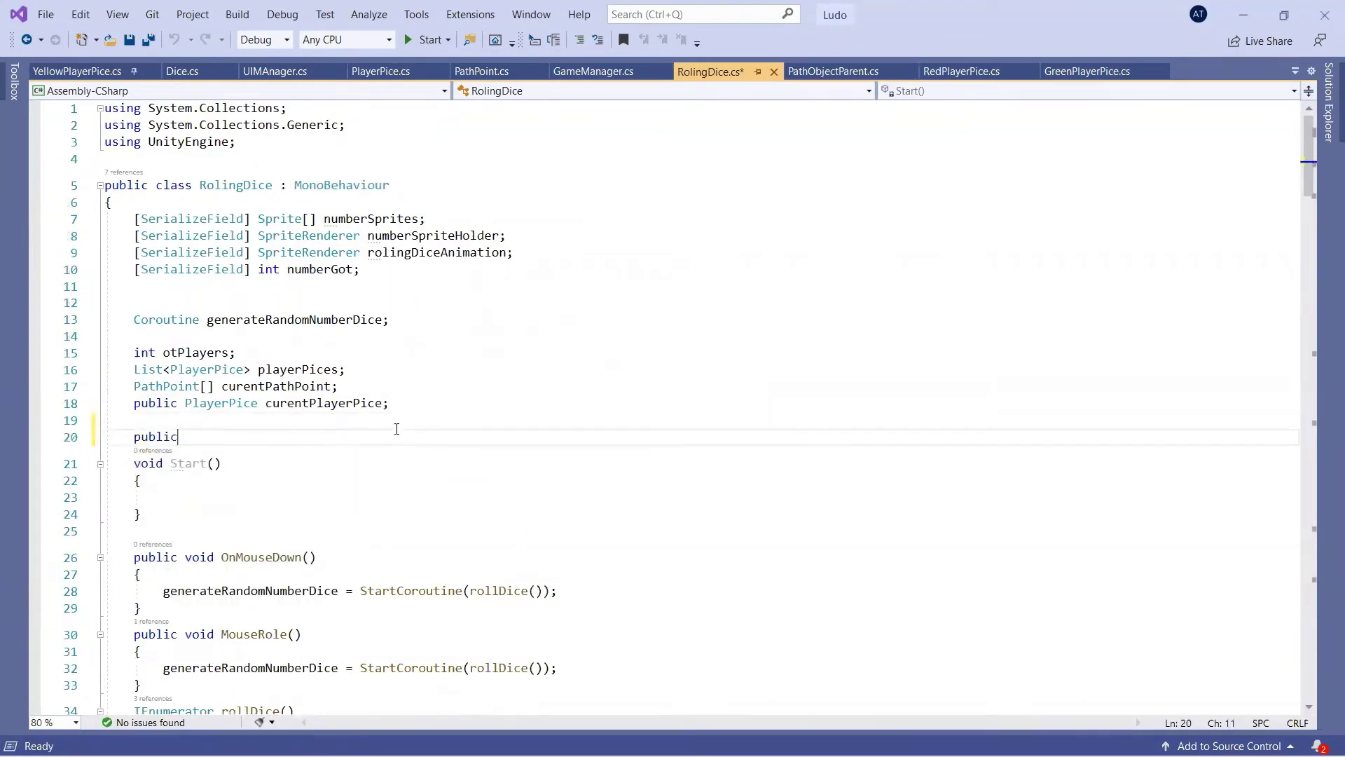
{"action": "type", "text": " Di"}
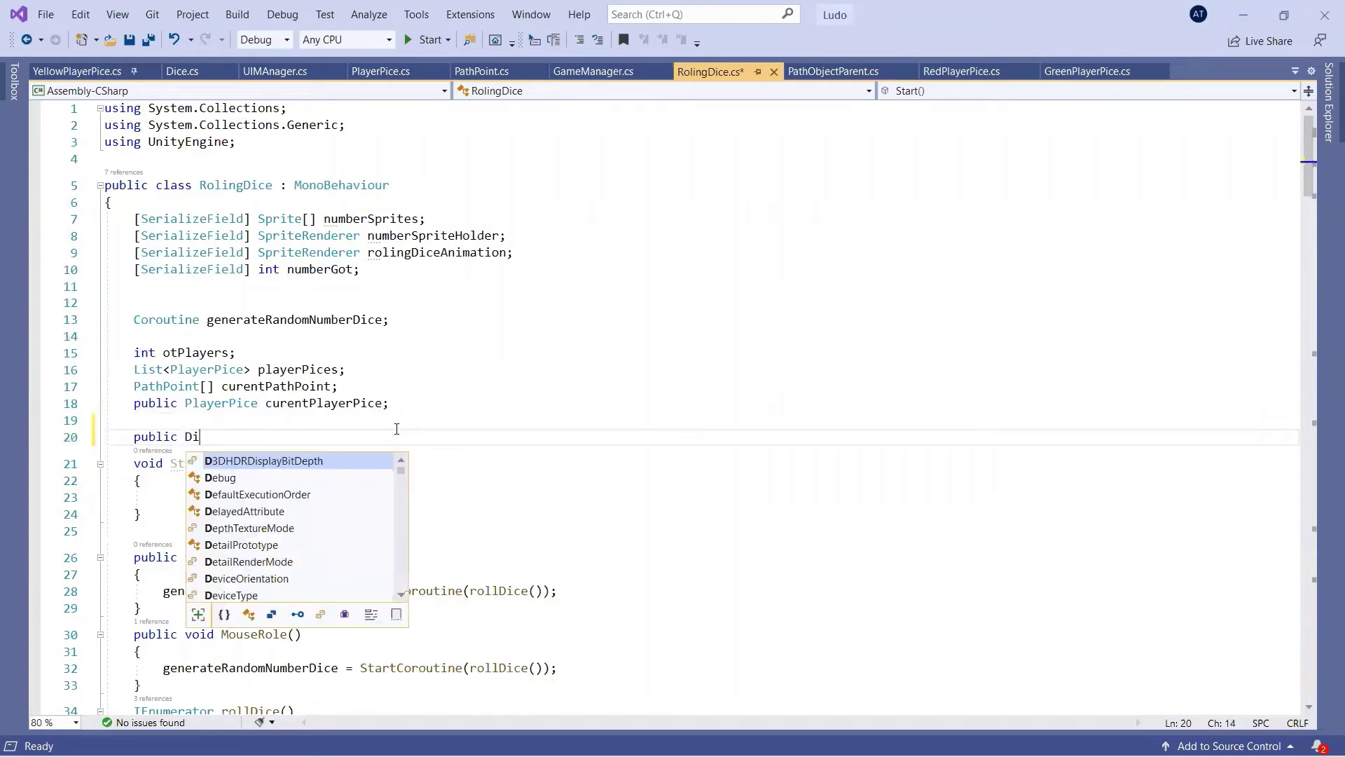
{"action": "type", "text": "ce "}
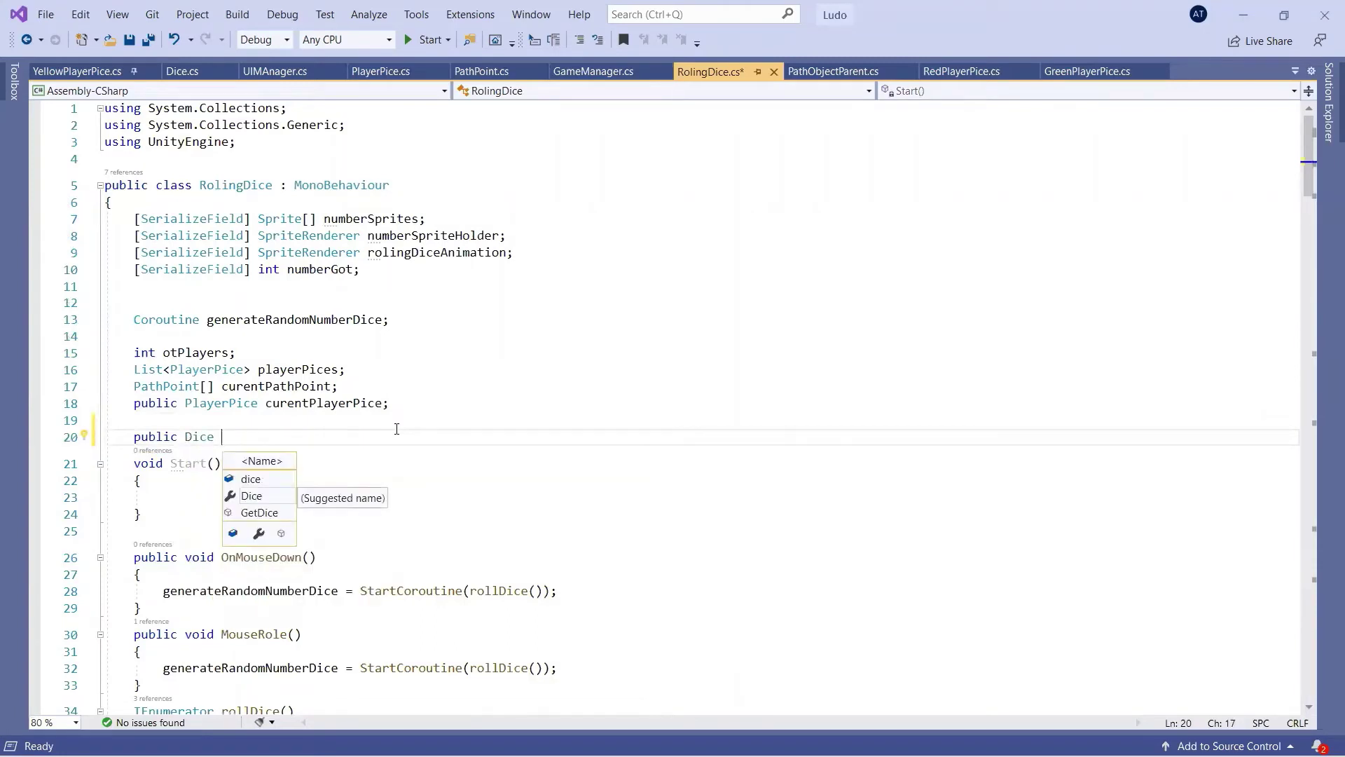
{"action": "type", "text": "di"}
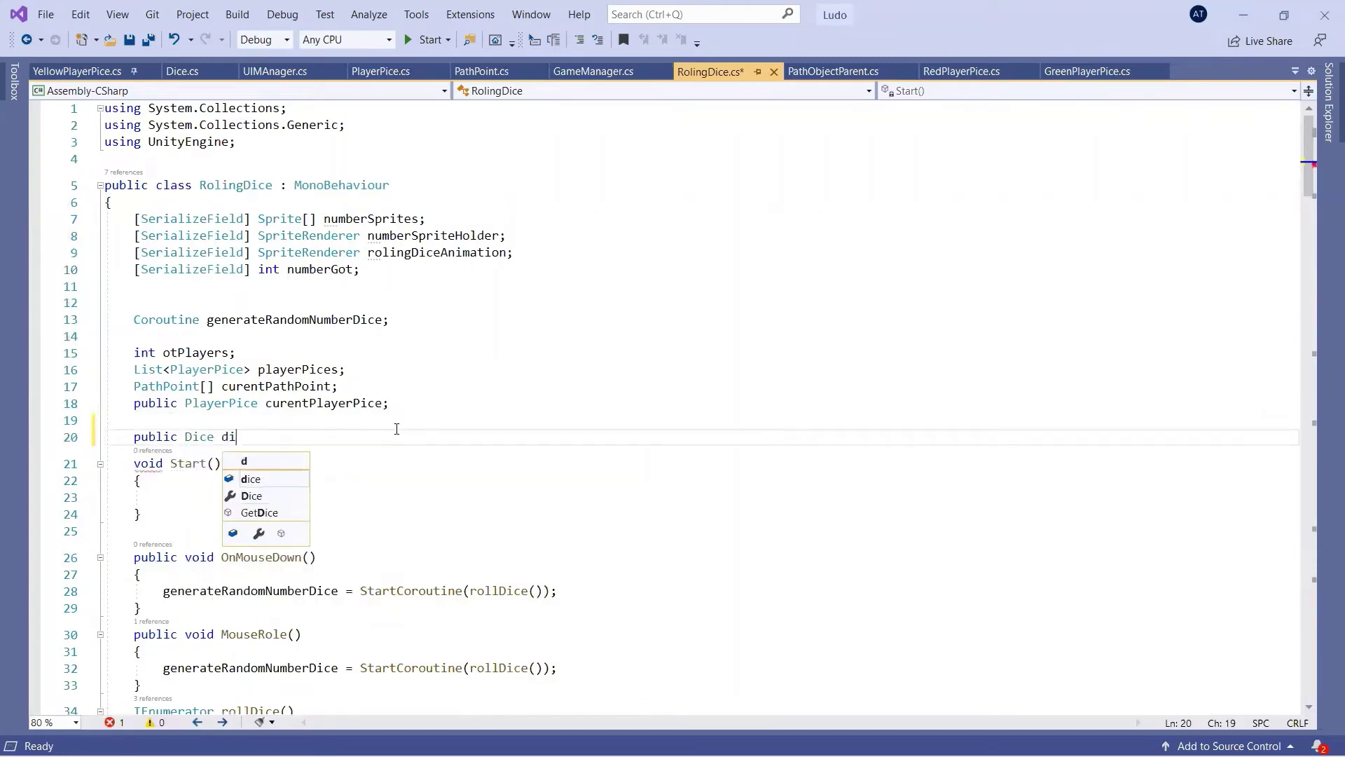
{"action": "type", "text": "cw"}
{"action": "key", "text": "BackSpace"}
{"action": "type", "text": "eS"}
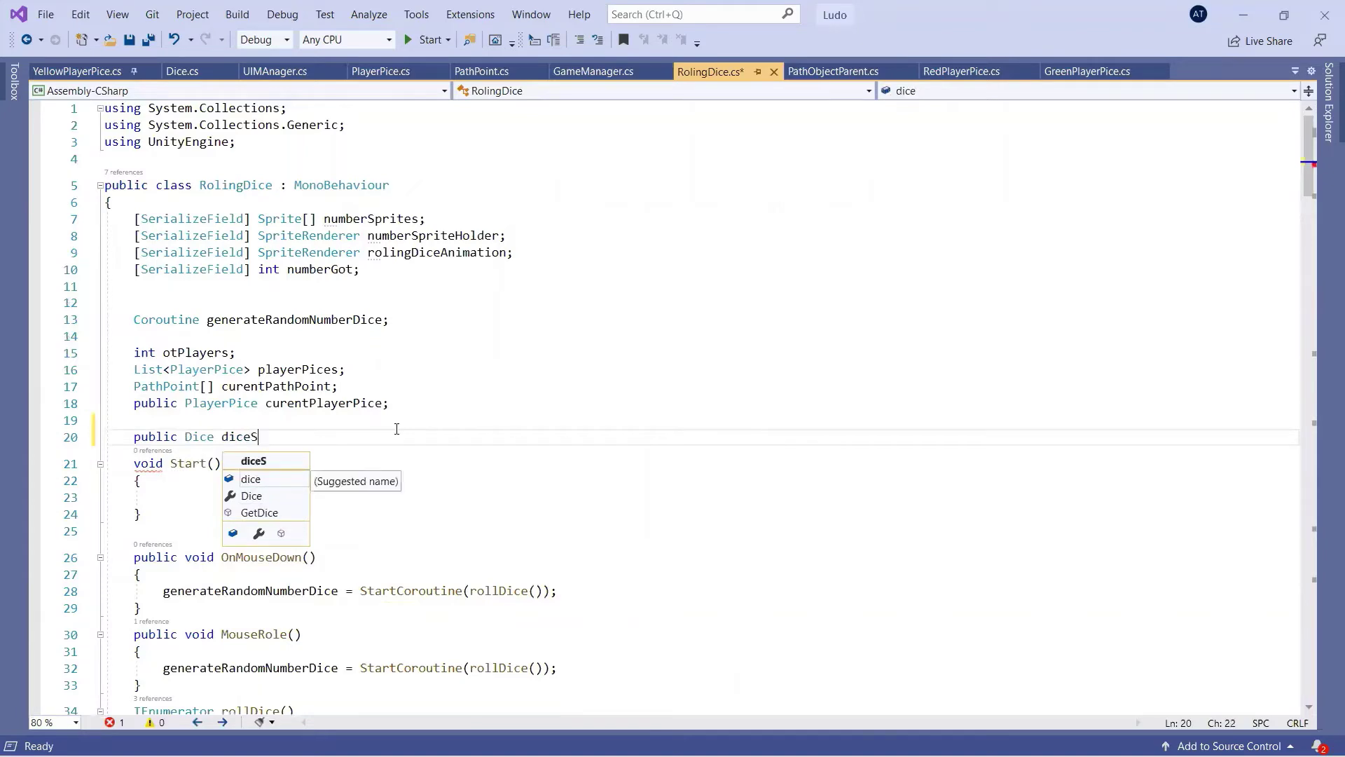
{"action": "type", "text": "ound"}
{"action": "type", "text": ";"}
Highlight the diceSound field and scroll down through the script
{"action": "scroll", "coordinate": [397, 429], "scroll_direction": "down", "scroll_amount": 1}
{"action": "scroll", "coordinate": [397, 429], "scroll_direction": "down", "scroll_amount": 1}
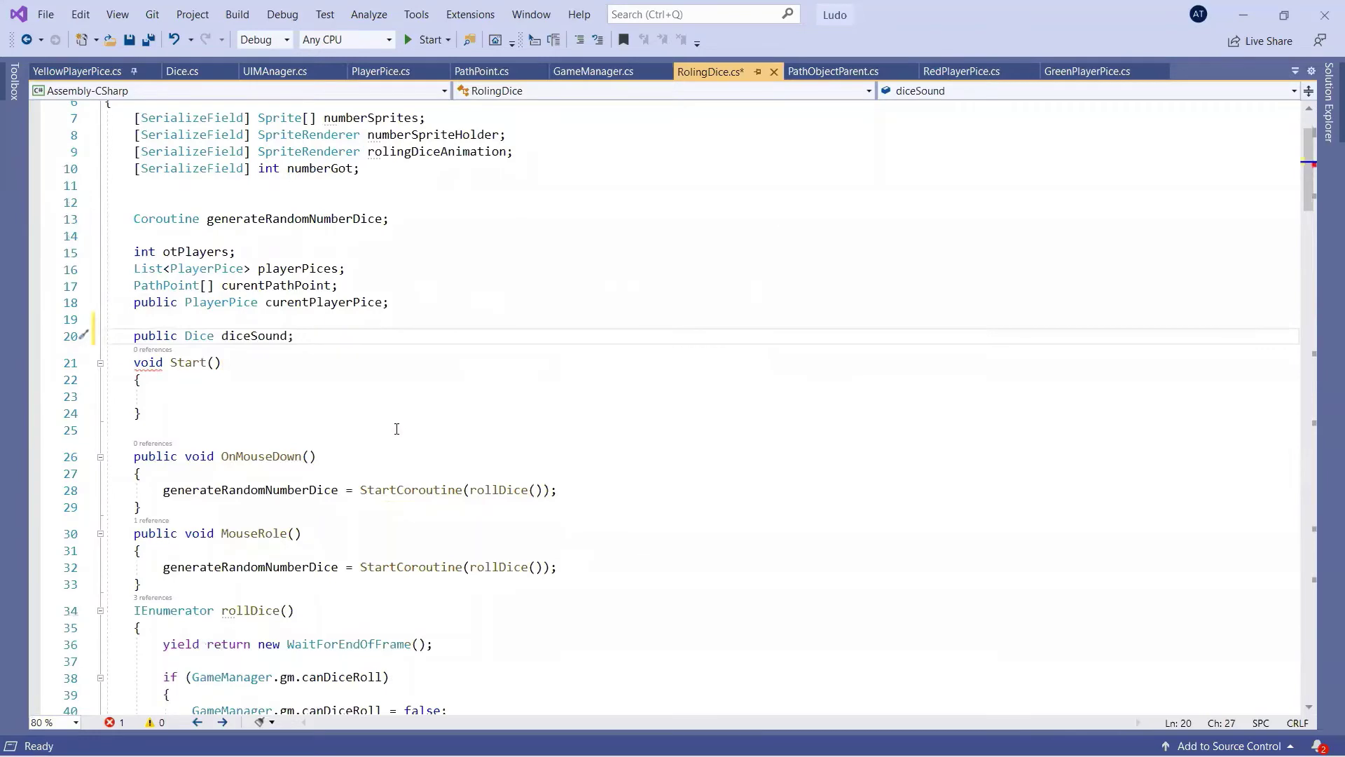
{"action": "double_click", "coordinate": [256, 337]}
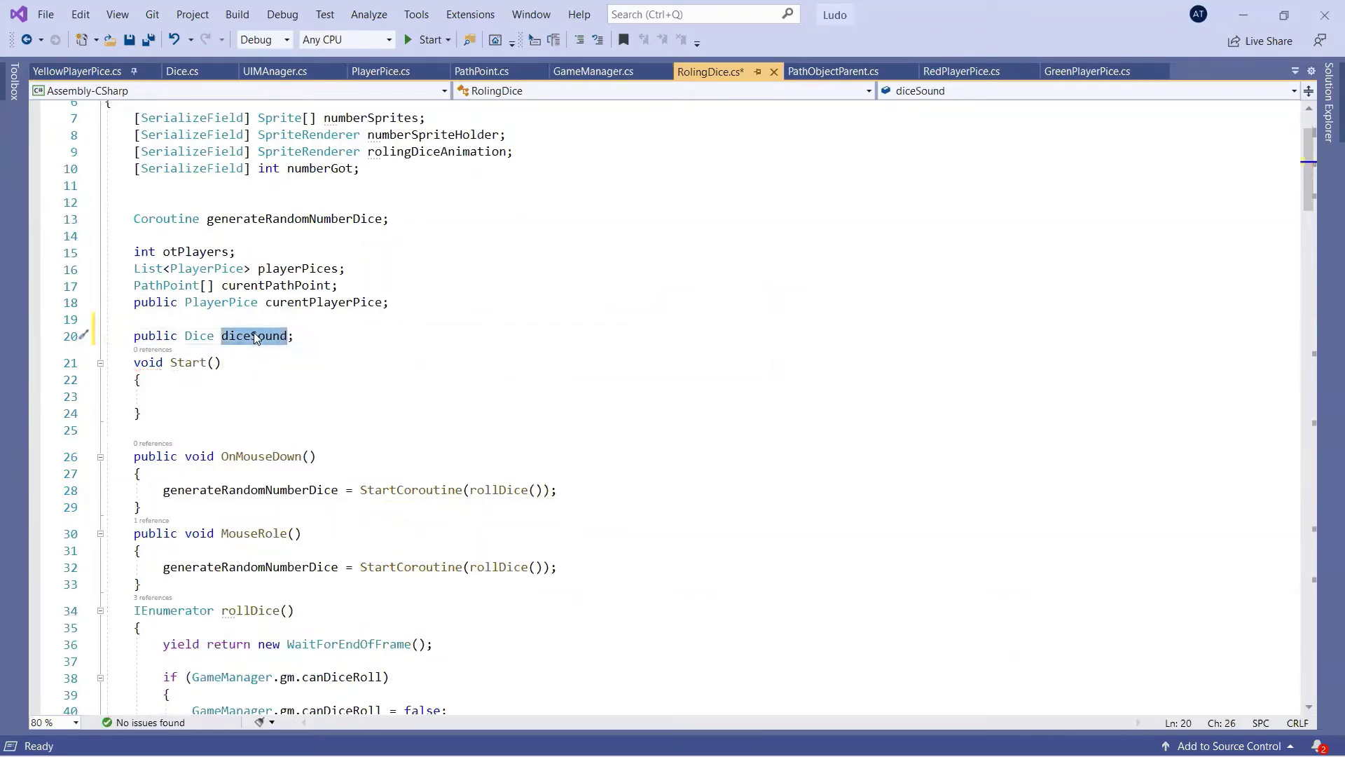
{"action": "scroll", "coordinate": [256, 337], "scroll_direction": "down", "scroll_amount": 1}
{"action": "scroll", "coordinate": [256, 335], "scroll_direction": "down", "scroll_amount": 2}
{"action": "scroll", "coordinate": [255, 333], "scroll_direction": "down", "scroll_amount": 1}
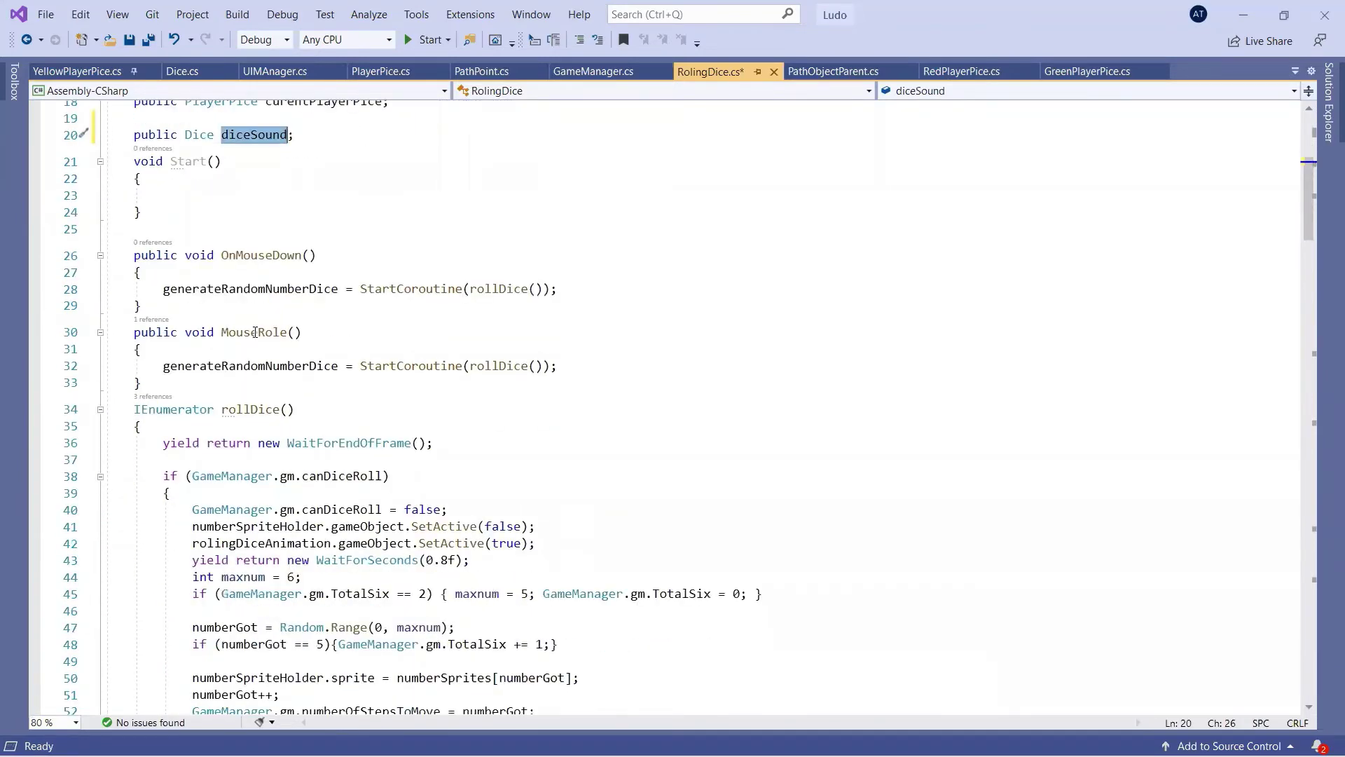
{"action": "scroll", "coordinate": [256, 333], "scroll_direction": "down", "scroll_amount": 3}
{"action": "scroll", "coordinate": [256, 333], "scroll_direction": "down", "scroll_amount": 3}
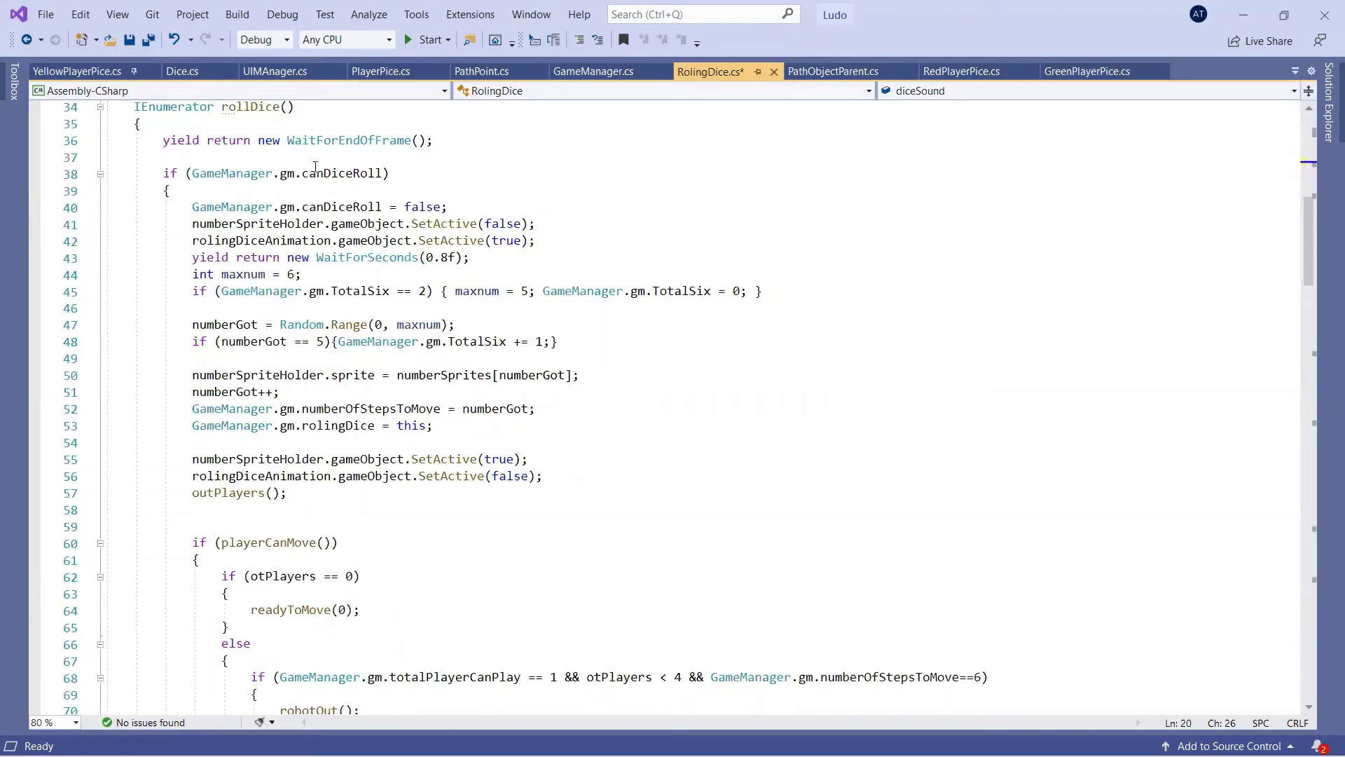
Insert diceSound.playSound(); after 'GameManager.gm.canDiceRoll = false;' in rollDice and save
{"action": "scroll", "coordinate": [259, 124], "scroll_direction": "up", "scroll_amount": 2}
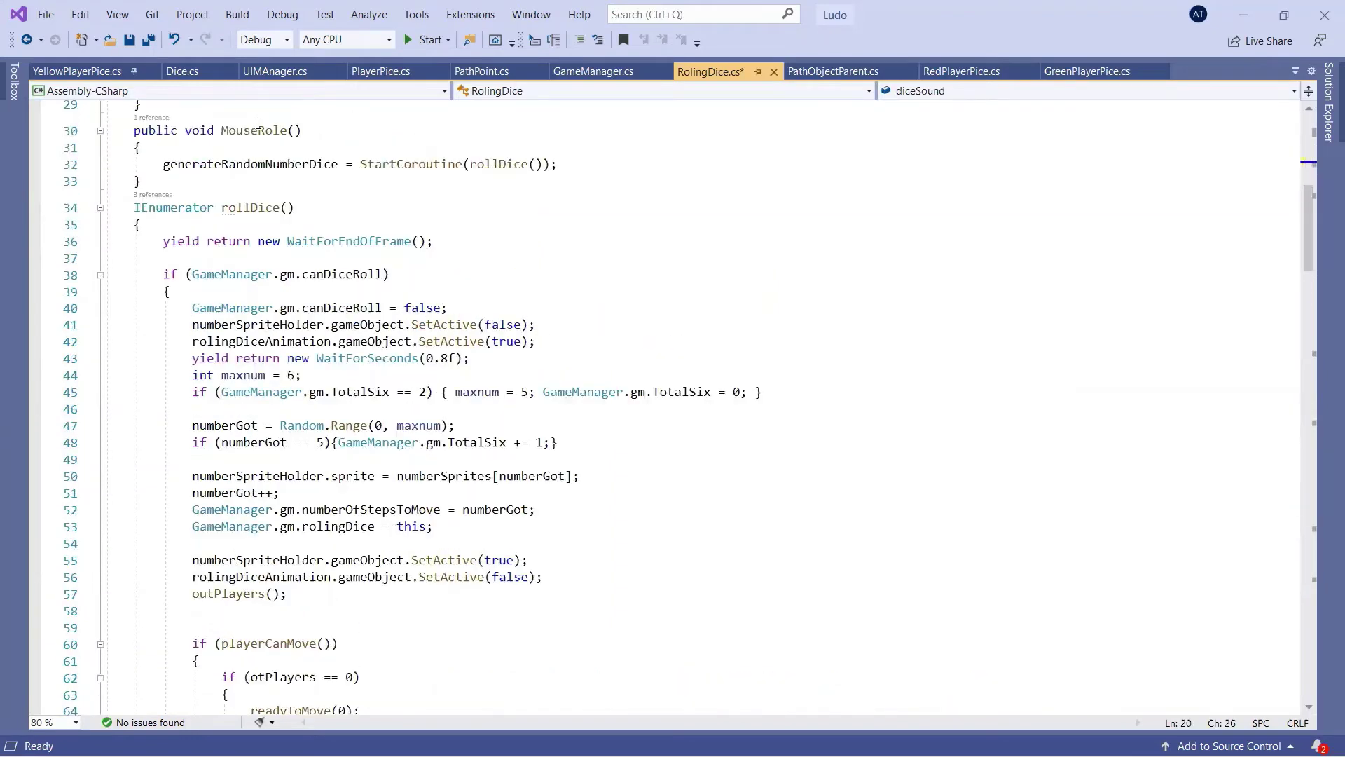
{"action": "left_click", "coordinate": [224, 207]}
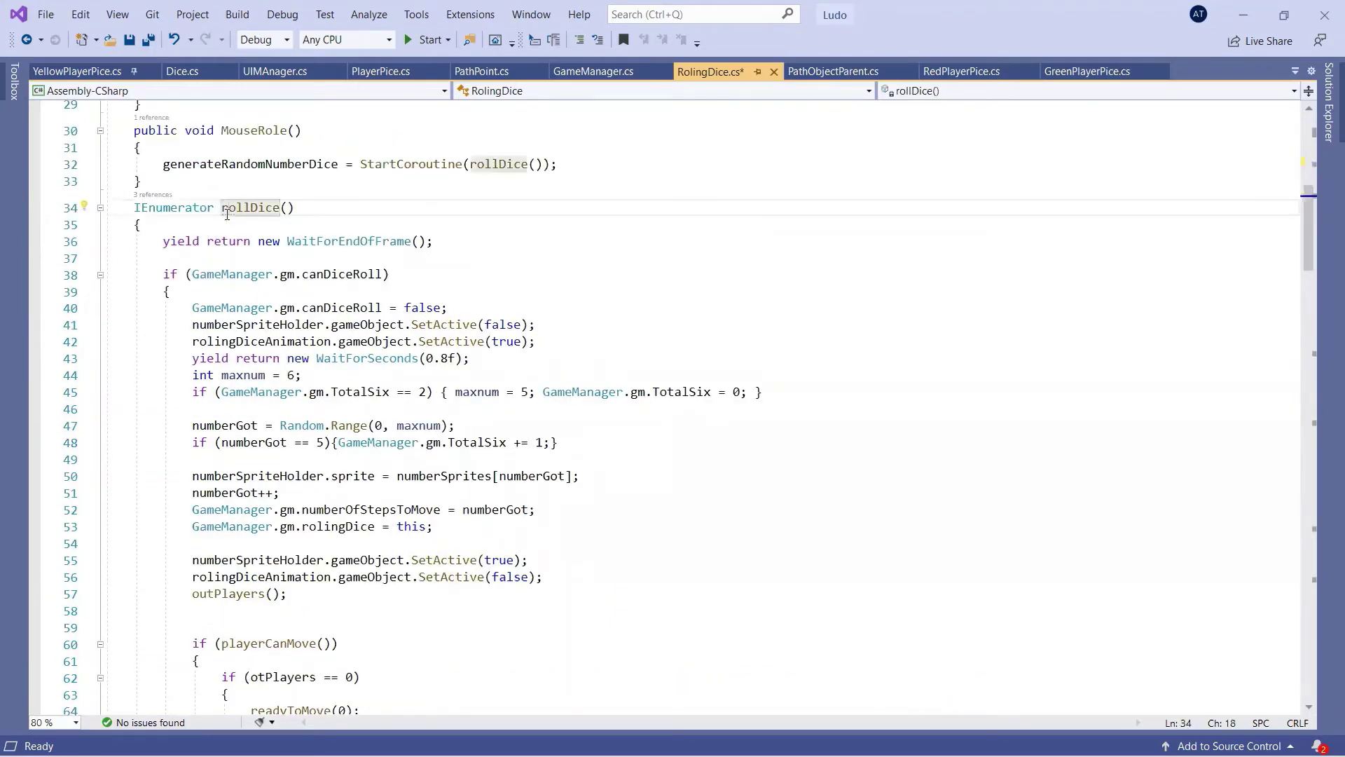
{"action": "mouse_move", "coordinate": [163, 274]}
{"action": "left_mouse_down"}
{"action": "mouse_move", "coordinate": [184, 293]}
{"action": "mouse_move", "coordinate": [457, 309]}
{"action": "left_mouse_up"}
{"action": "left_click", "coordinate": [183, 293]}
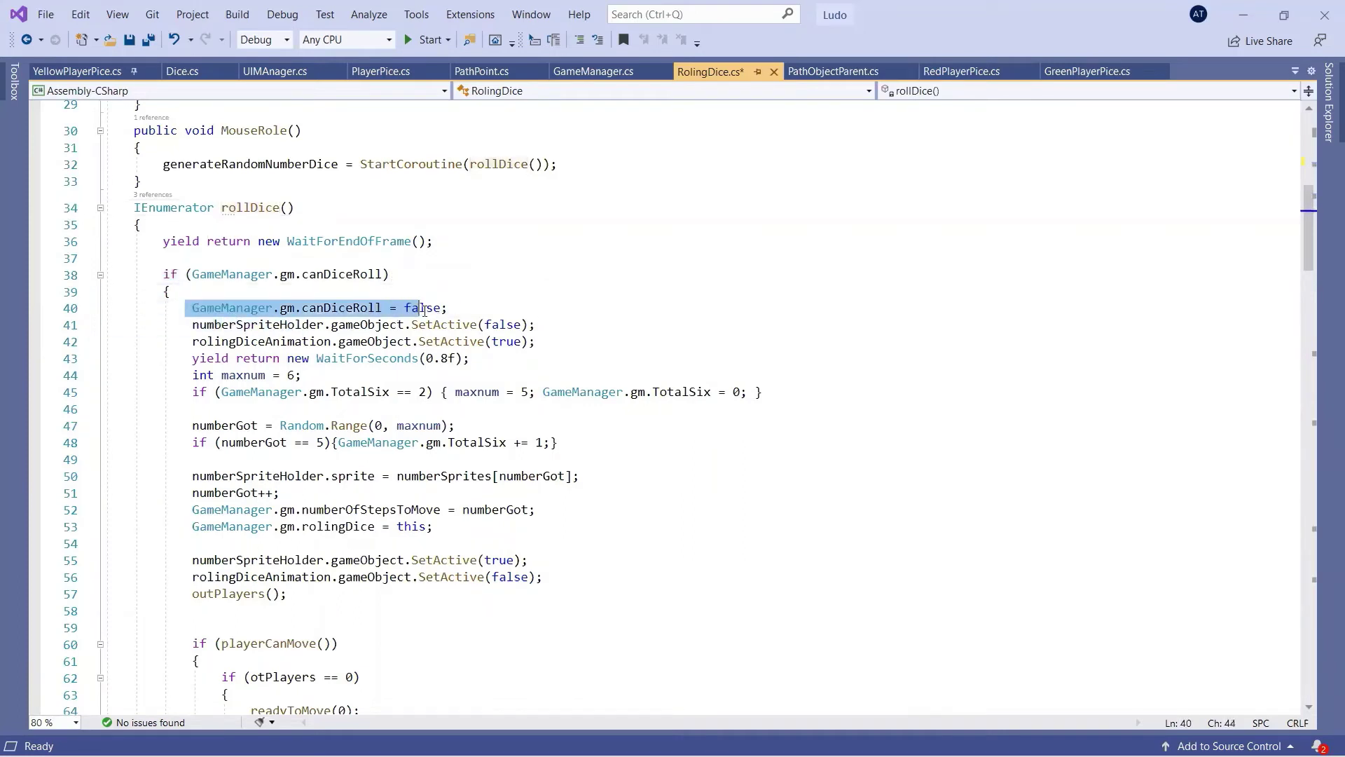
{"action": "left_click", "coordinate": [457, 309]}
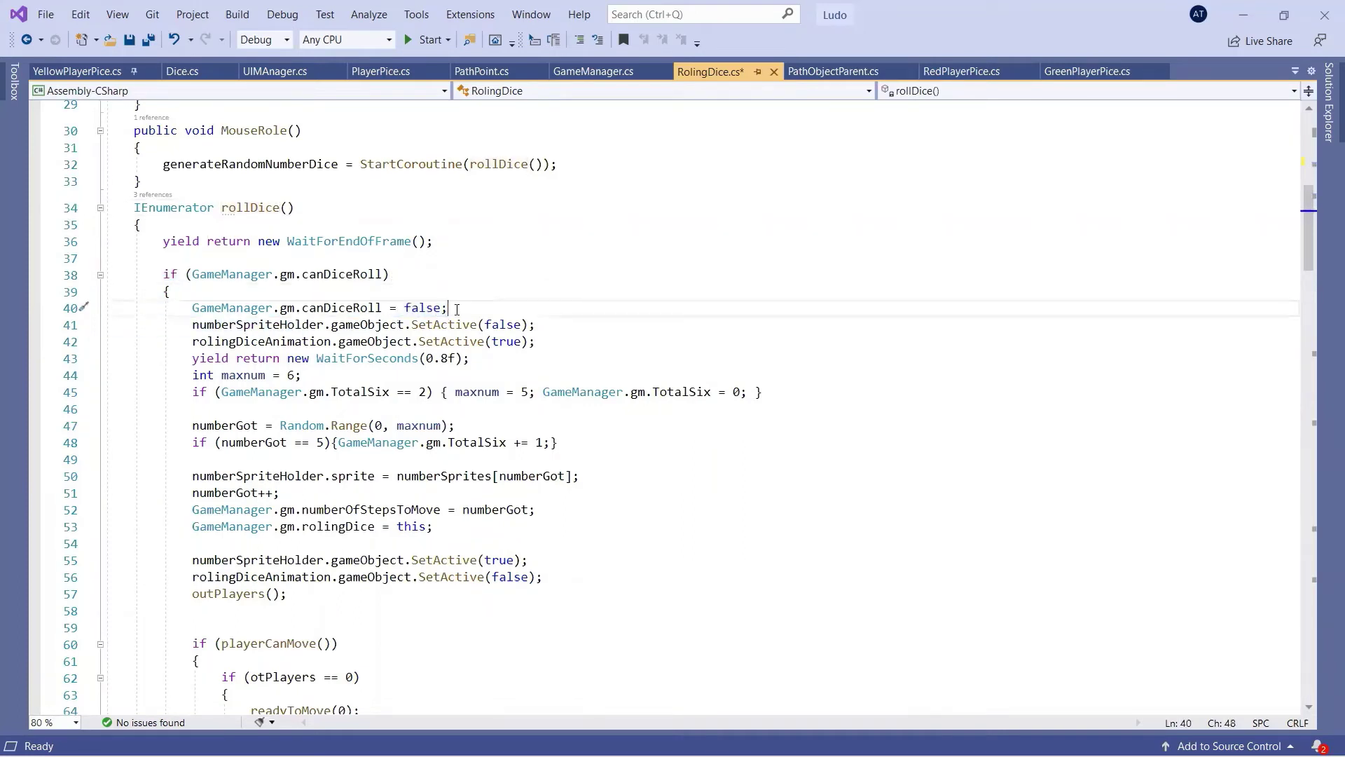
{"action": "key", "text": "Return"}
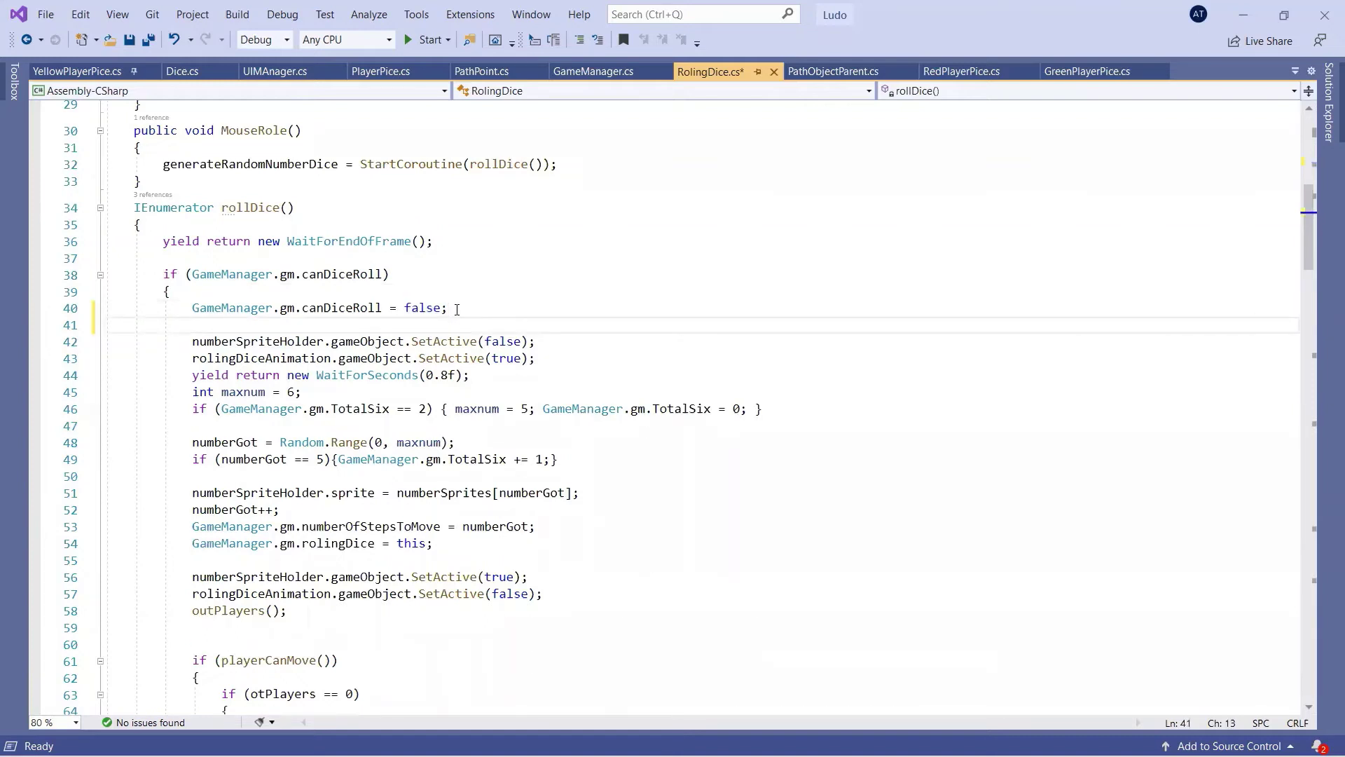
{"action": "type", "text": "diceSound"}
{"action": "type", "text": "."}
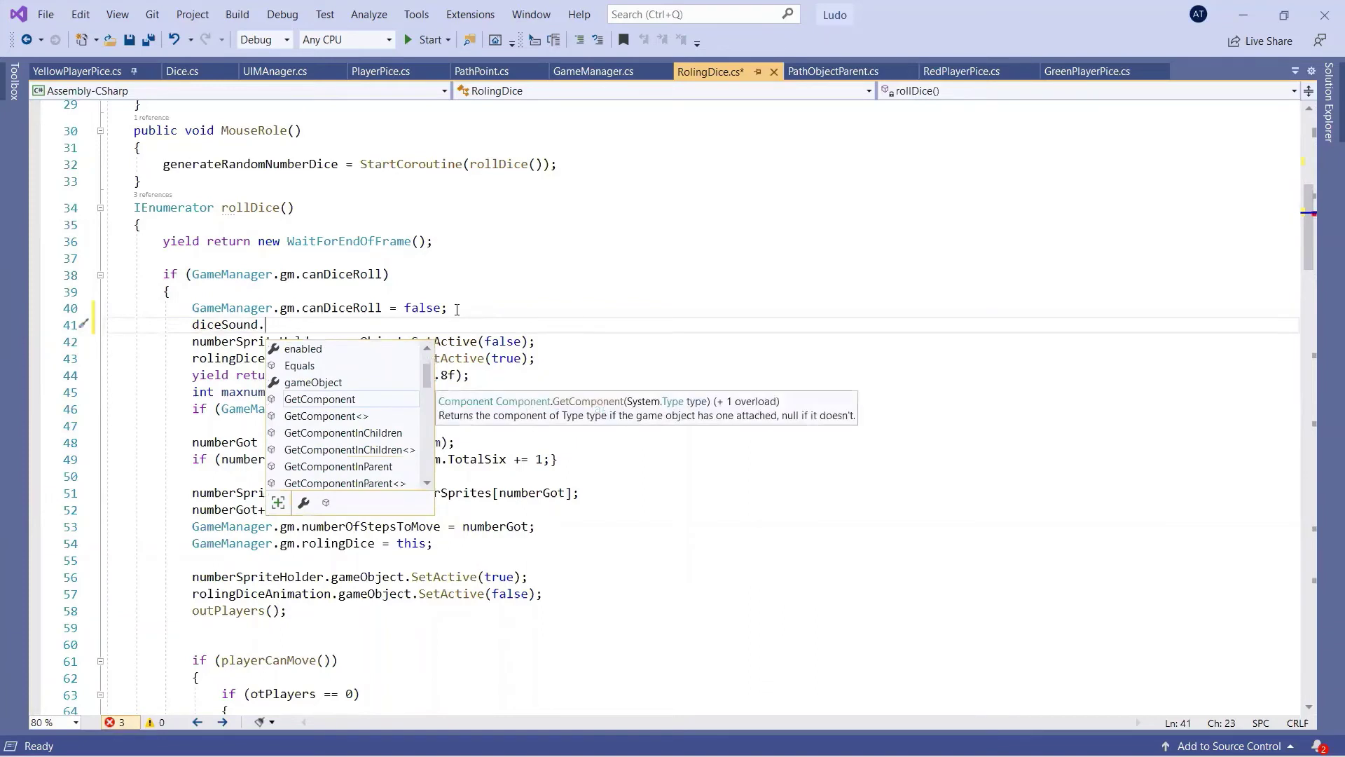
{"action": "type", "text": "p"}
{"action": "key", "text": "Tab"}
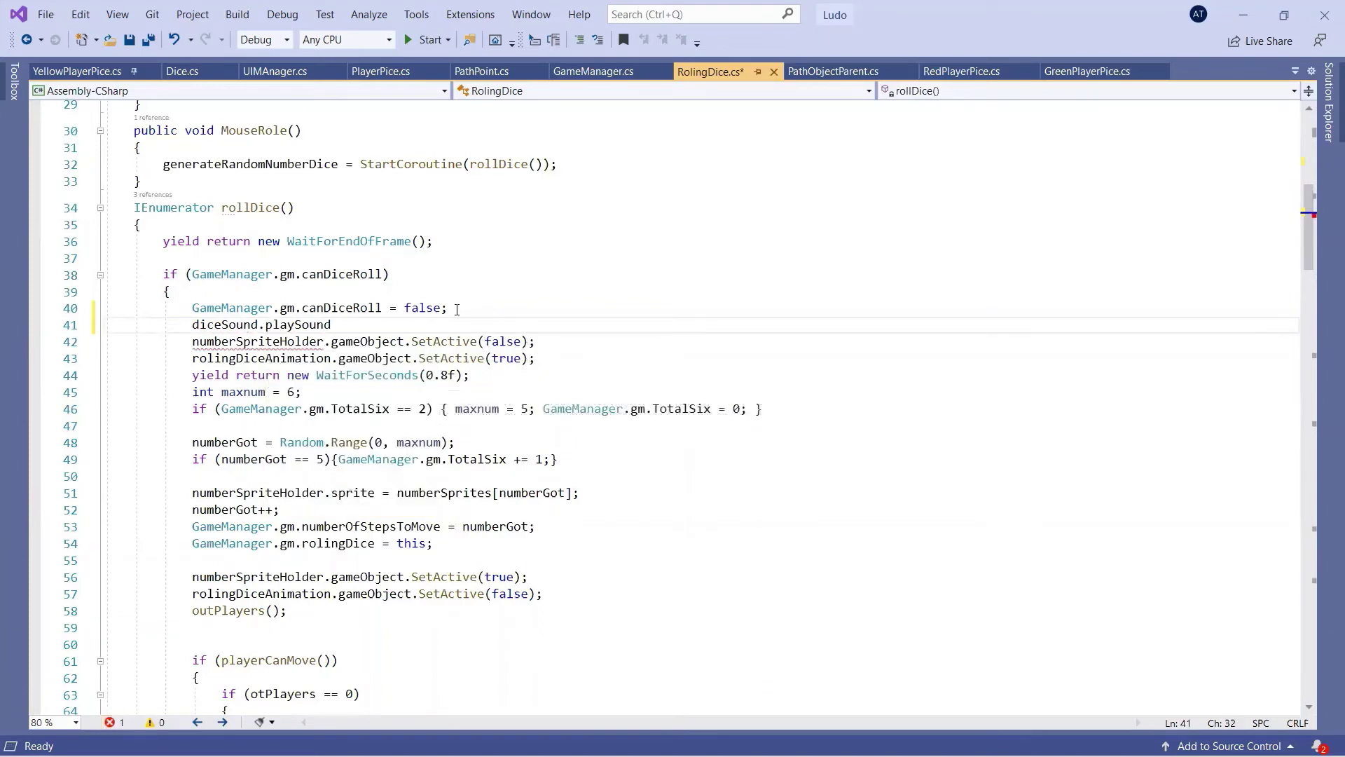
{"action": "type", "text": "();"}
{"action": "key", "text": "Return"}
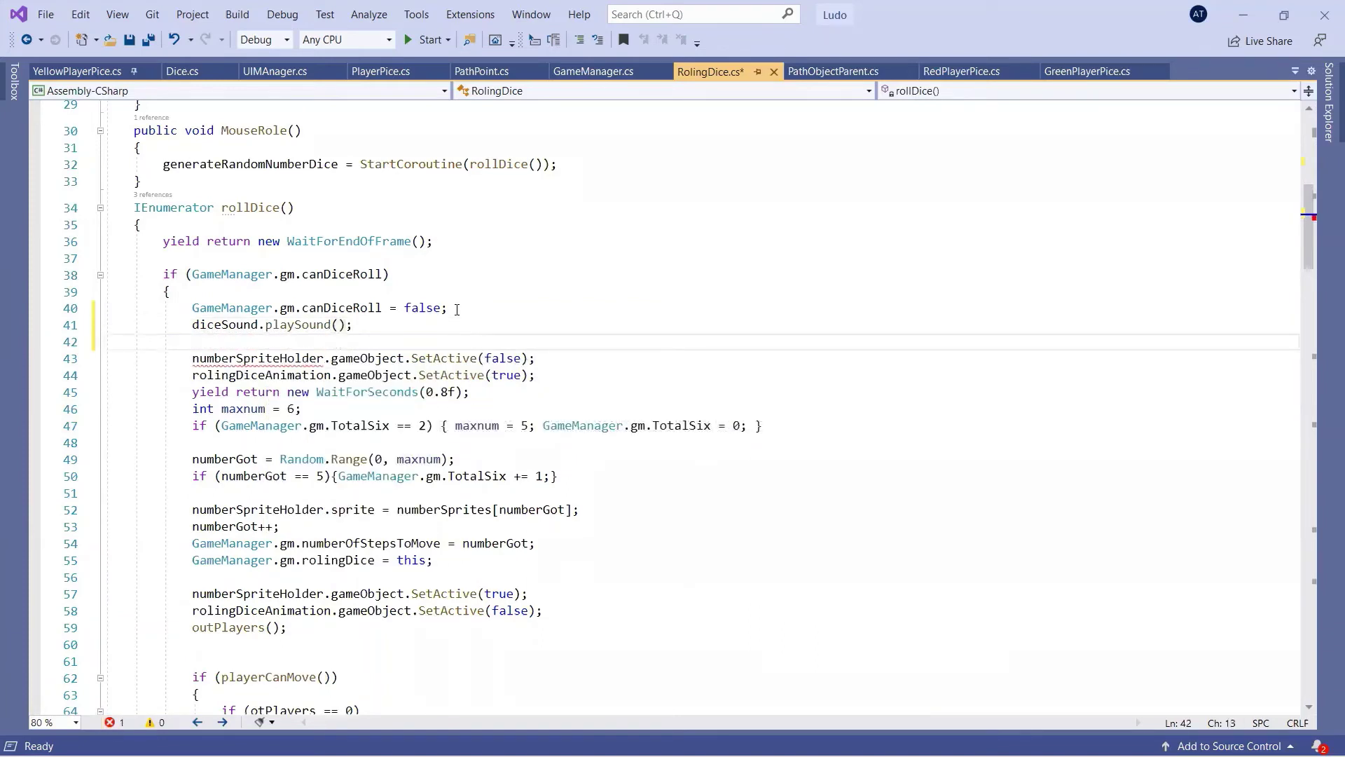
{"action": "key", "text": "ctrl+s"}
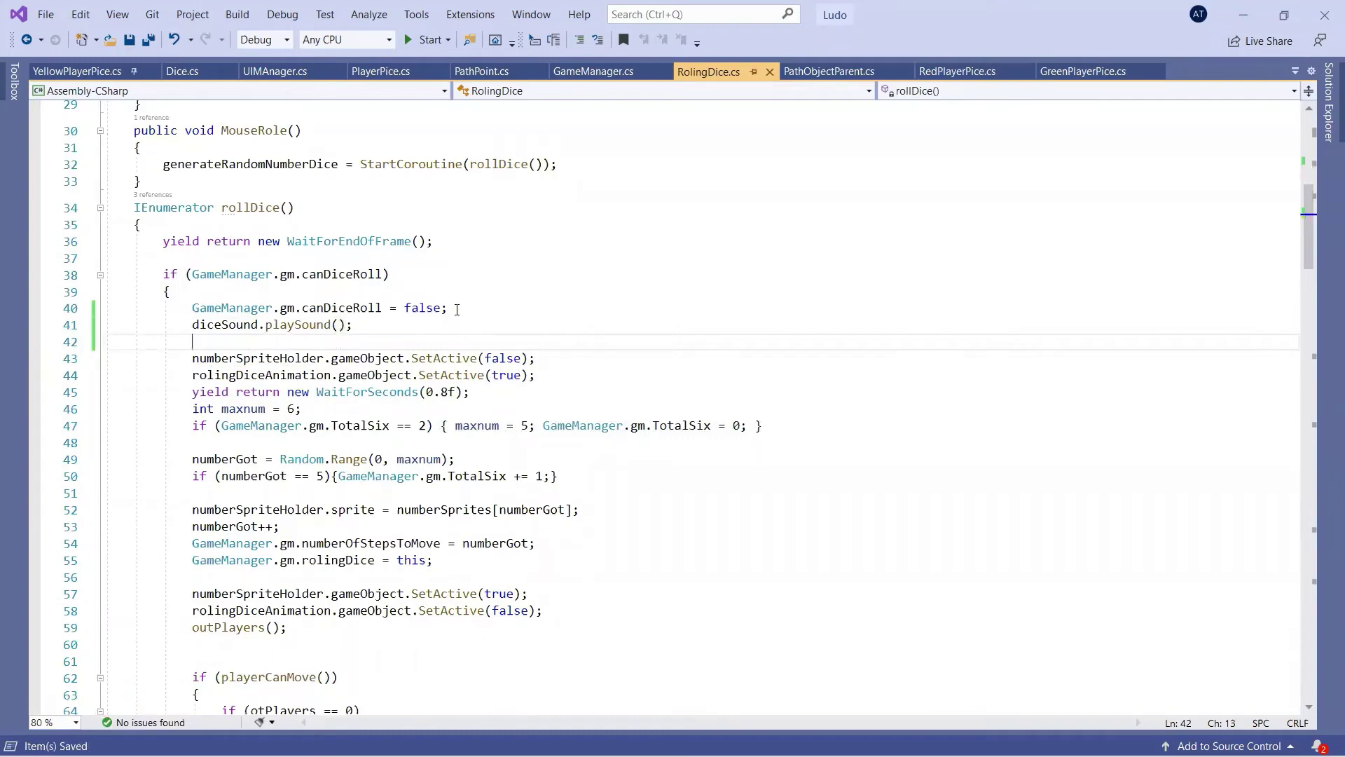
Review the script, checking the playSound call and the diceSound field declaration
{"action": "left_click", "coordinate": [412, 322]}
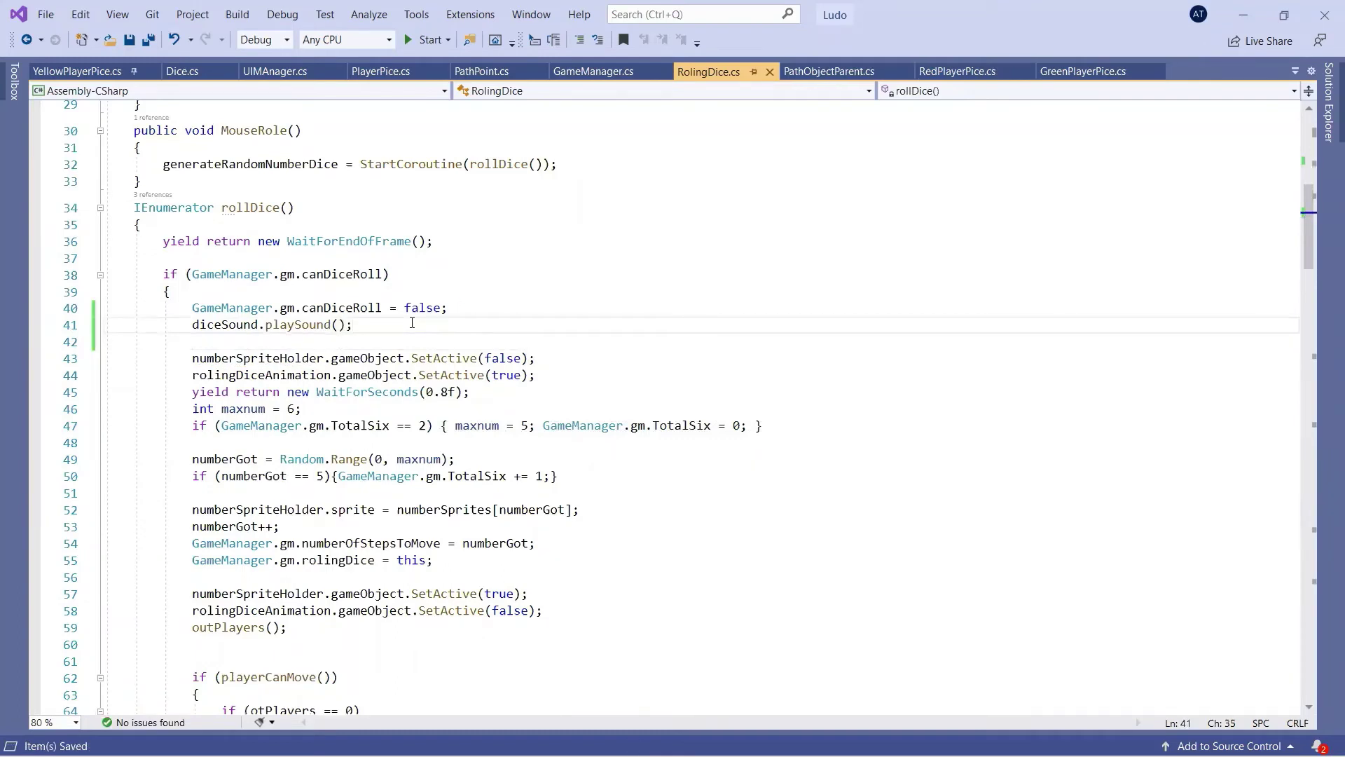
{"action": "scroll", "coordinate": [412, 323], "scroll_direction": "down", "scroll_amount": 2}
{"action": "scroll", "coordinate": [412, 322], "scroll_direction": "down", "scroll_amount": 3}
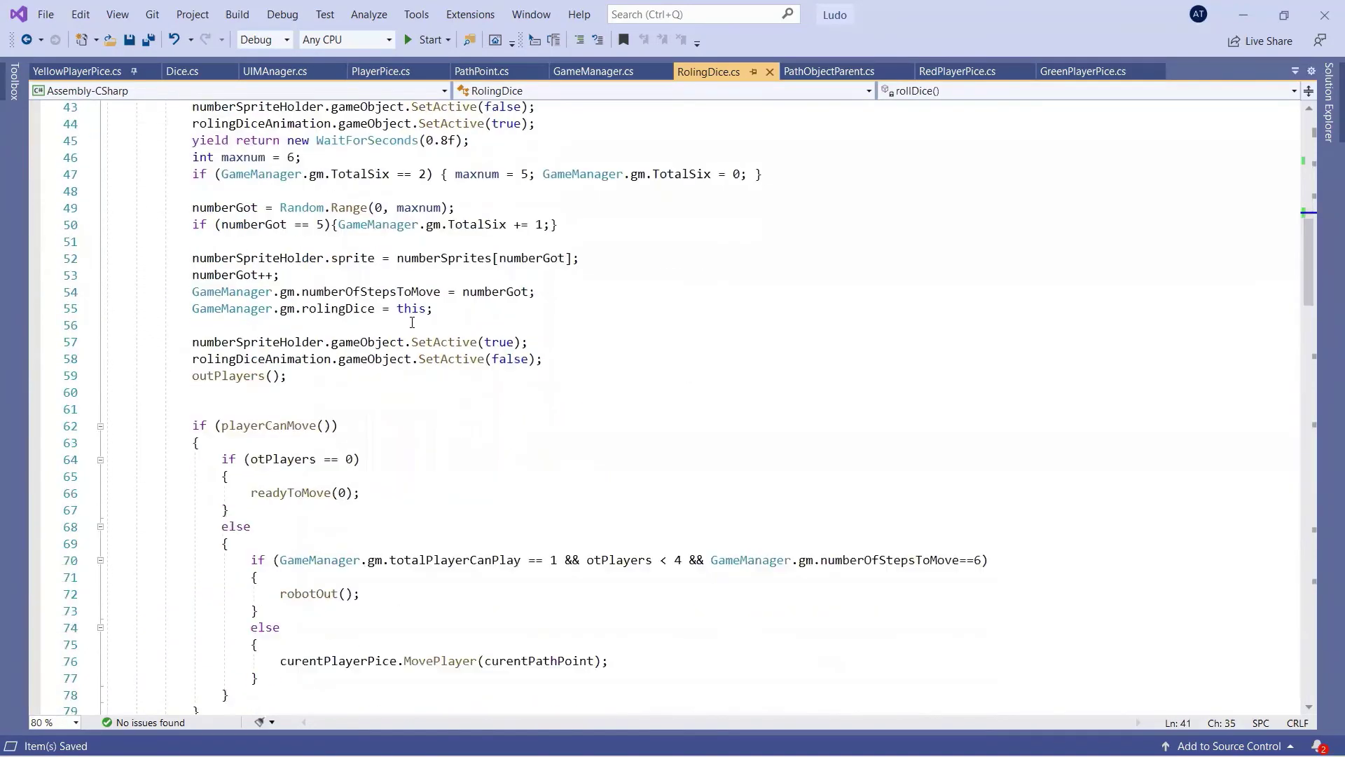
{"action": "scroll", "coordinate": [412, 322], "scroll_direction": "down", "scroll_amount": 2}
{"action": "scroll", "coordinate": [412, 323], "scroll_direction": "up", "scroll_amount": 3}
{"action": "scroll", "coordinate": [412, 322], "scroll_direction": "up", "scroll_amount": 8}
{"action": "scroll", "coordinate": [412, 323], "scroll_direction": "up", "scroll_amount": 4}
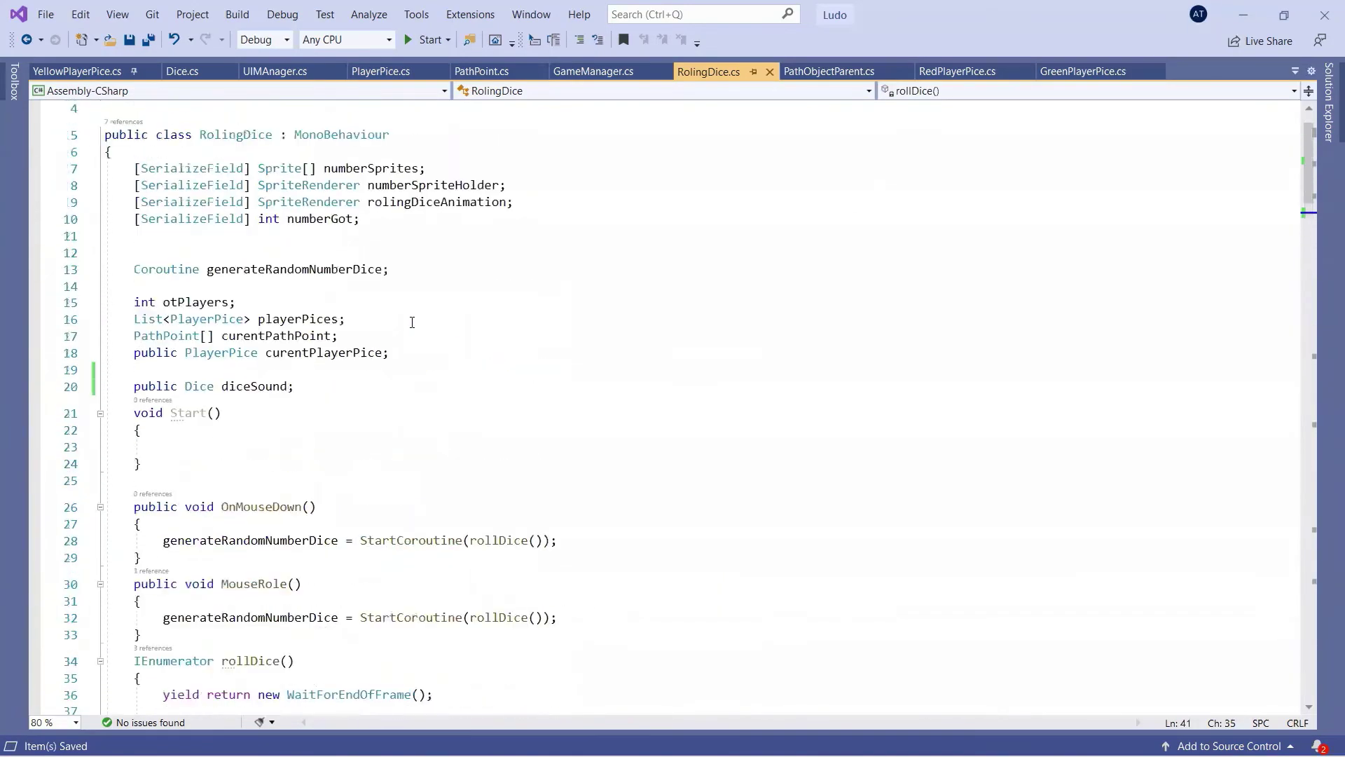
{"action": "scroll", "coordinate": [412, 322], "scroll_direction": "up", "scroll_amount": 1}
{"action": "scroll", "coordinate": [412, 323], "scroll_direction": "down", "scroll_amount": 1}
{"action": "left_click_drag", "start_coordinate": [187, 386], "coordinate": [298, 386]}
{"action": "left_click", "coordinate": [296, 386]}
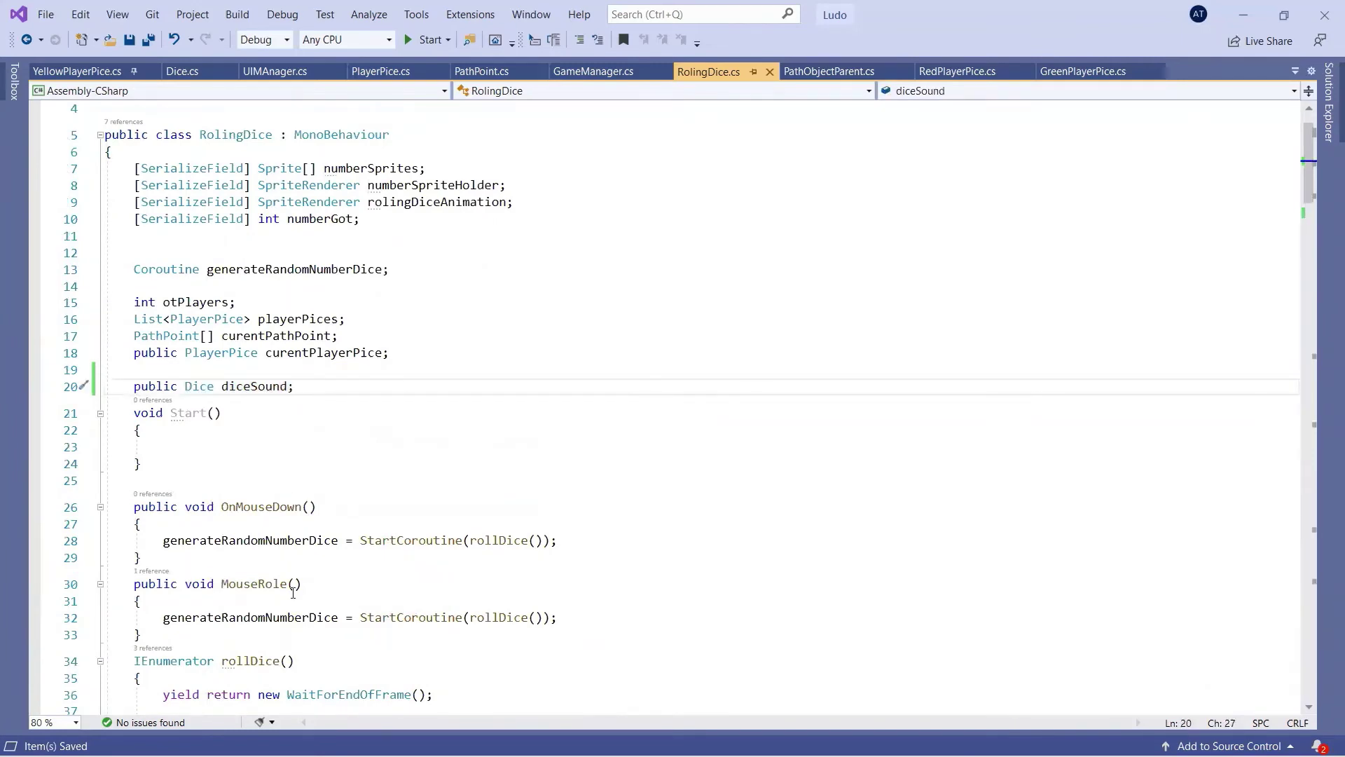
In Unity, assign the Dice audio object as BlueRolingDice's Dice Sound
{"action": "mouse_move", "coordinate": [361, 749]}
{"action": "left_click", "coordinate": [260, 736]}
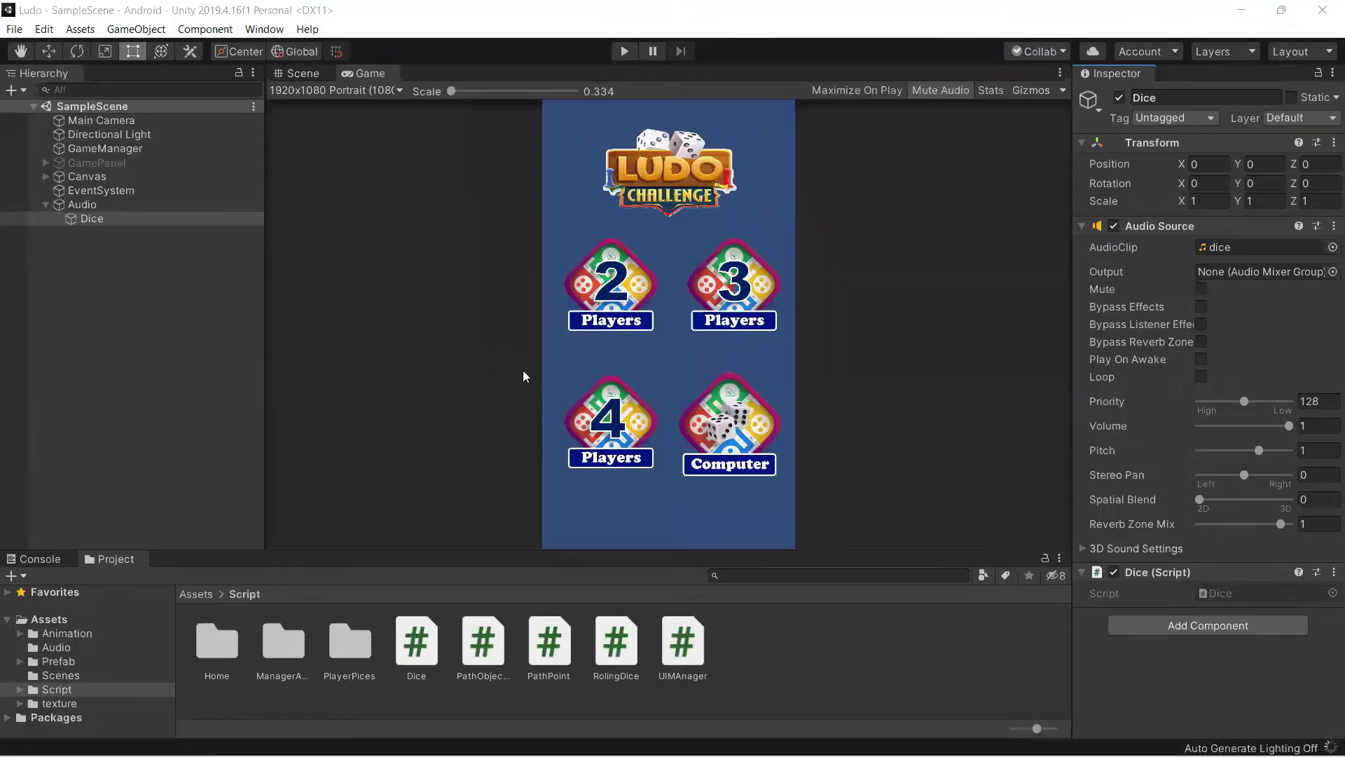
{"action": "left_click", "coordinate": [53, 168]}
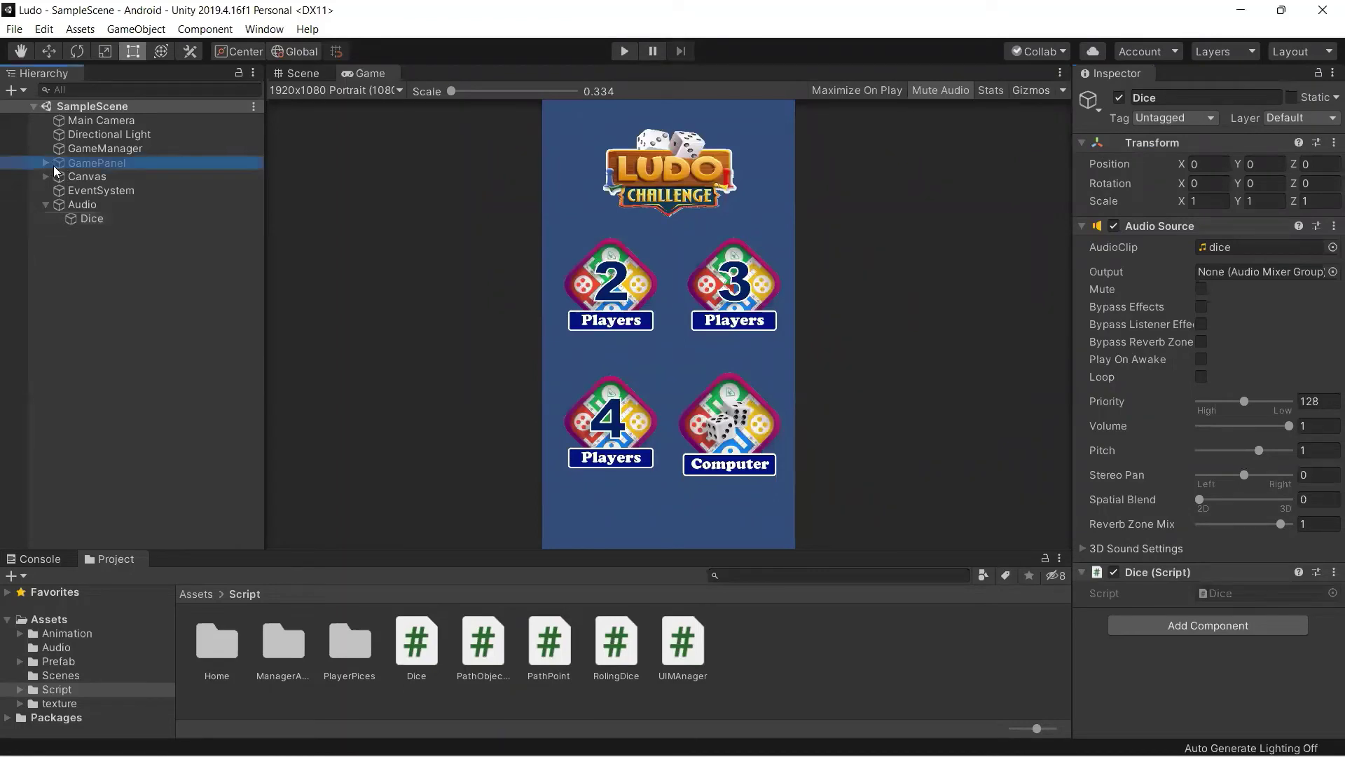
{"action": "left_click", "coordinate": [46, 165]}
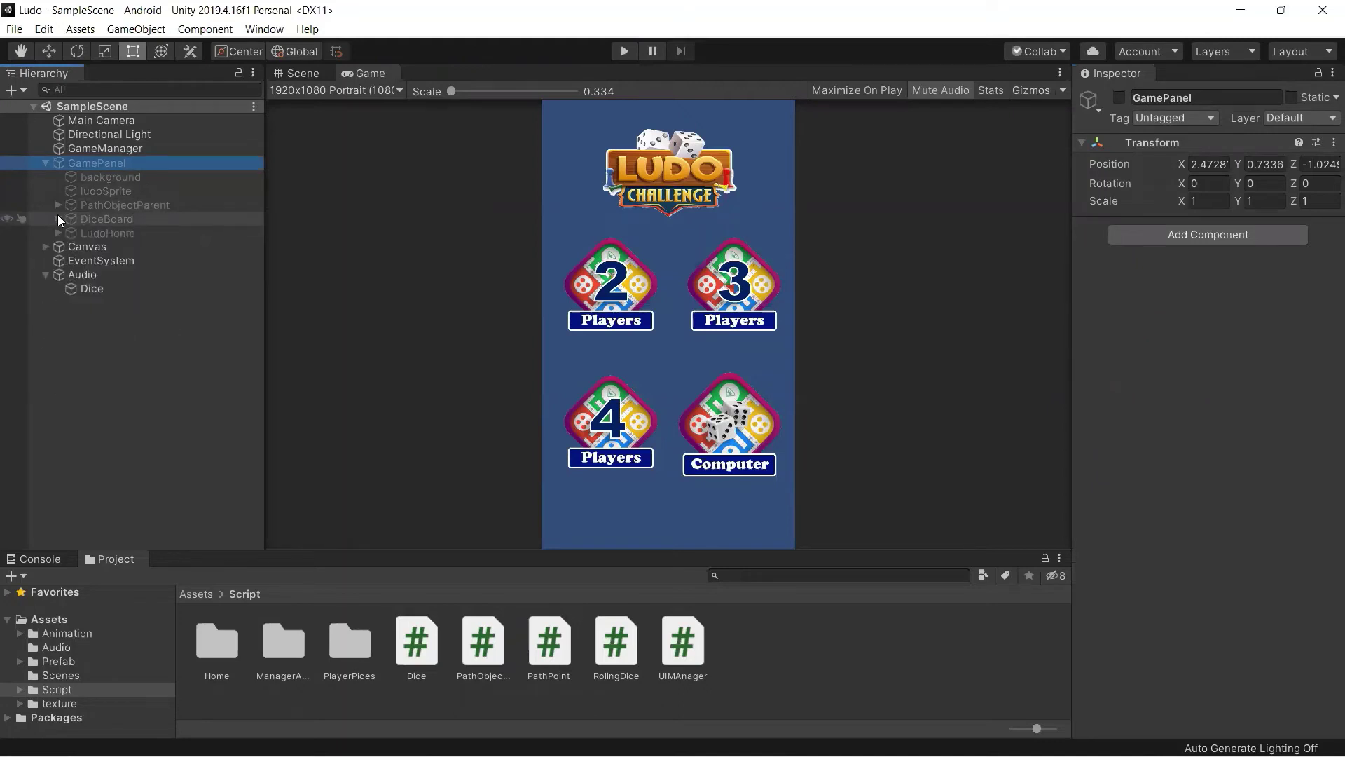
{"action": "left_click", "coordinate": [59, 234]}
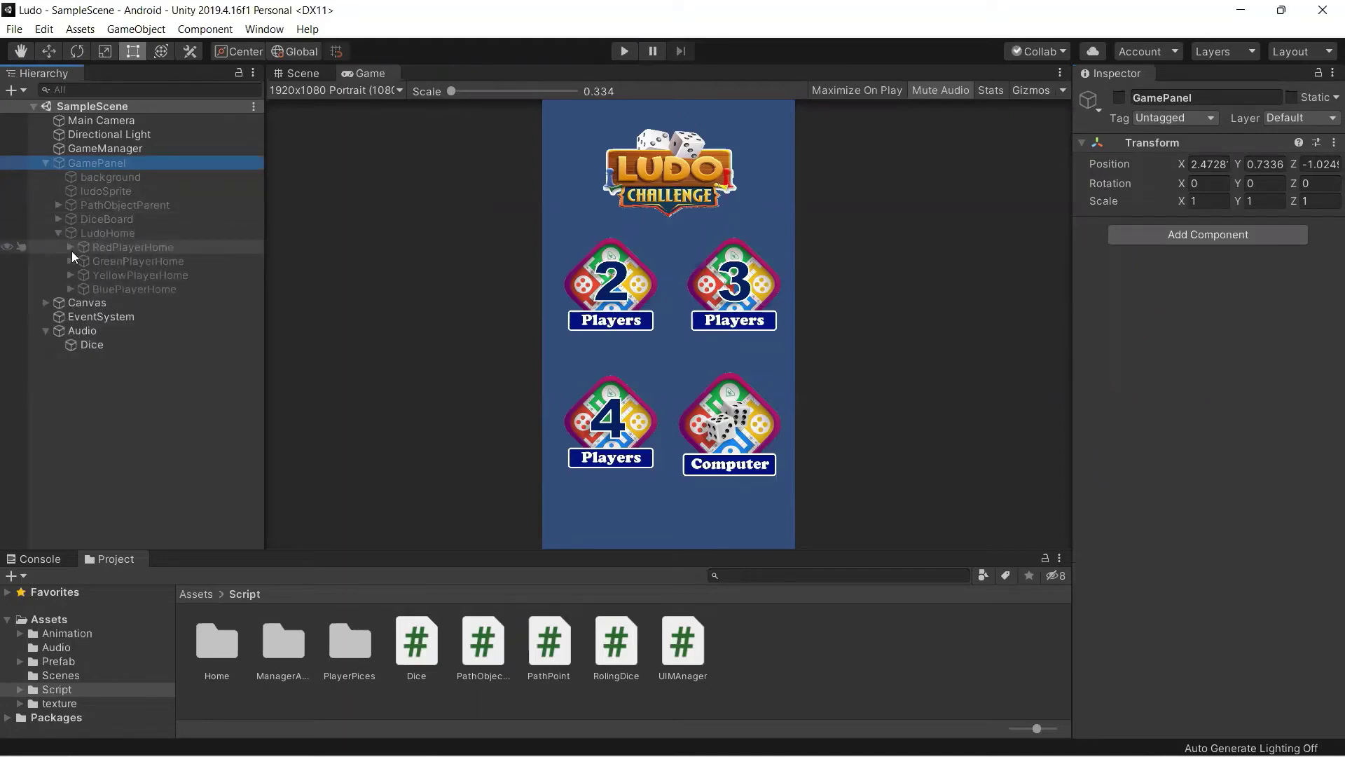
{"action": "left_click", "coordinate": [69, 288]}
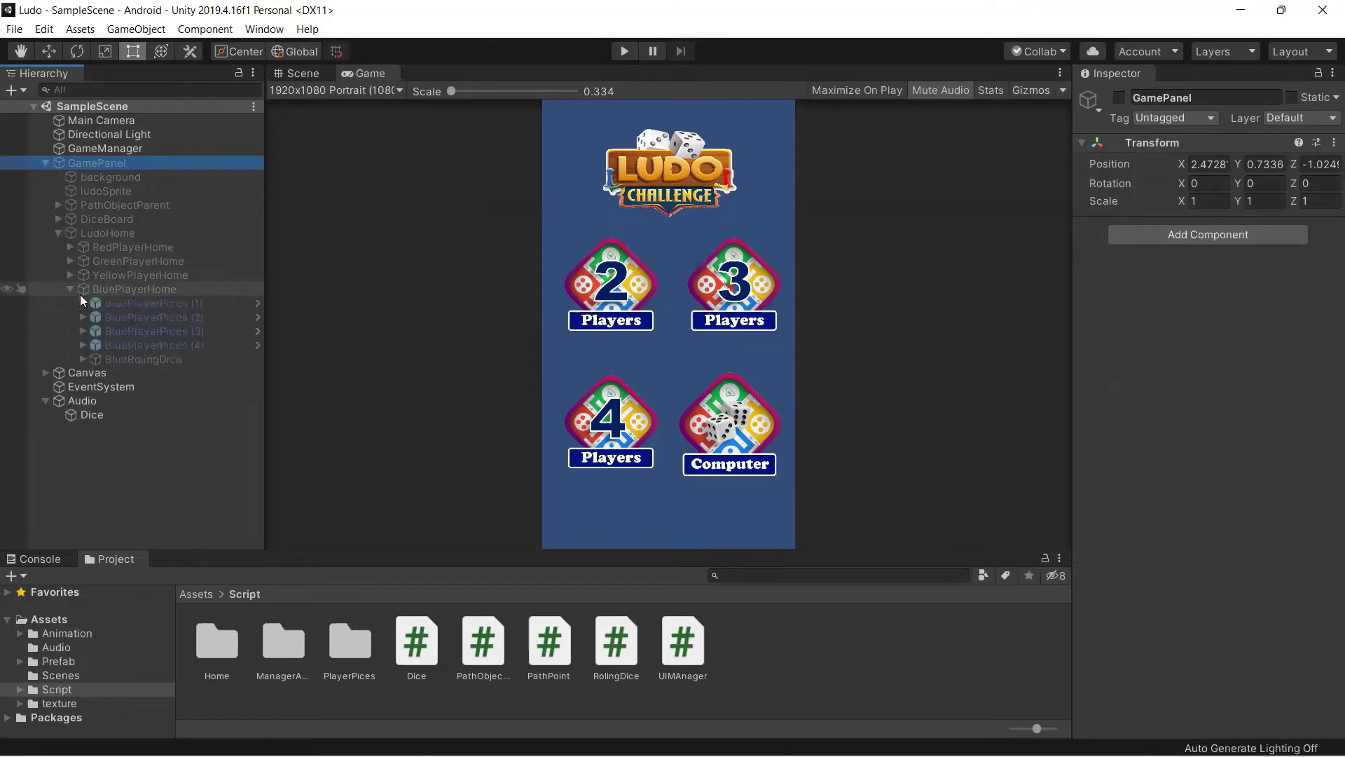
{"action": "left_click", "coordinate": [129, 361]}
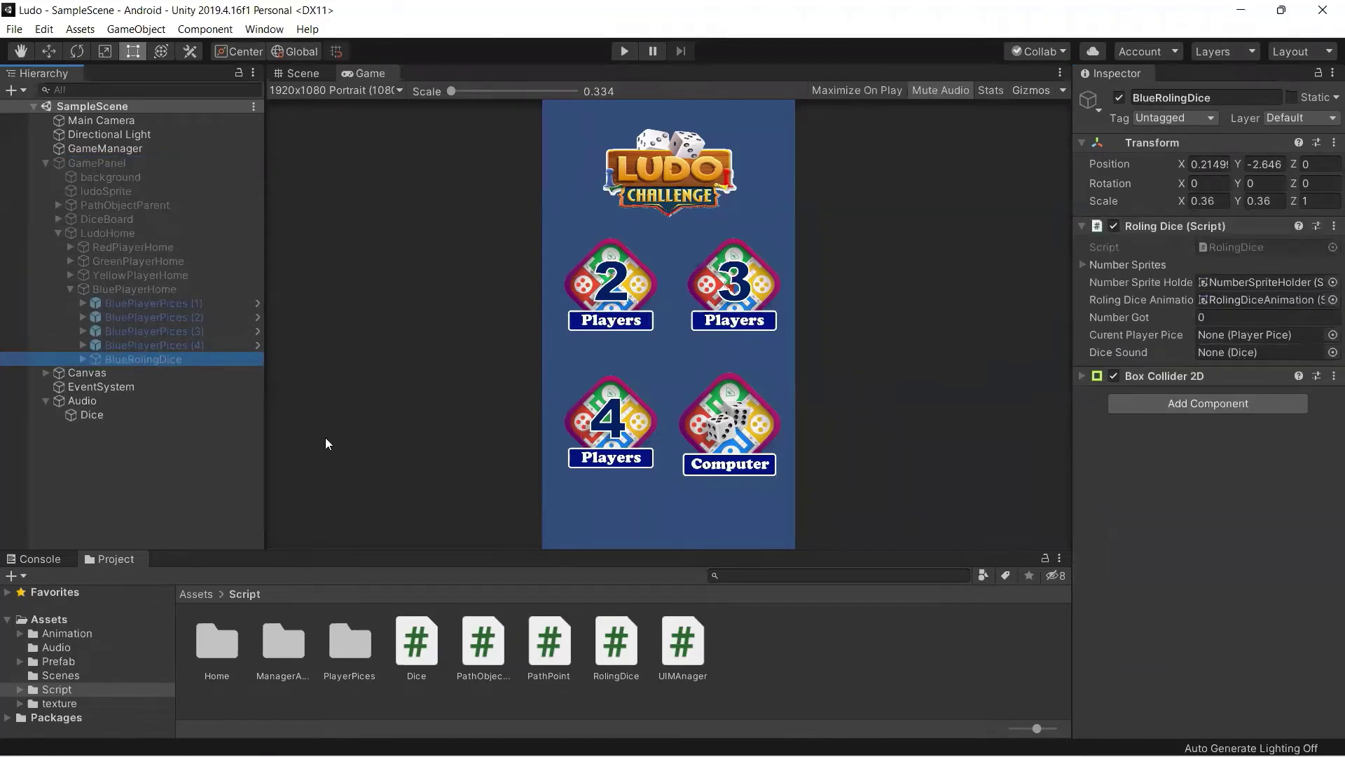
{"action": "left_click", "coordinate": [161, 415]}
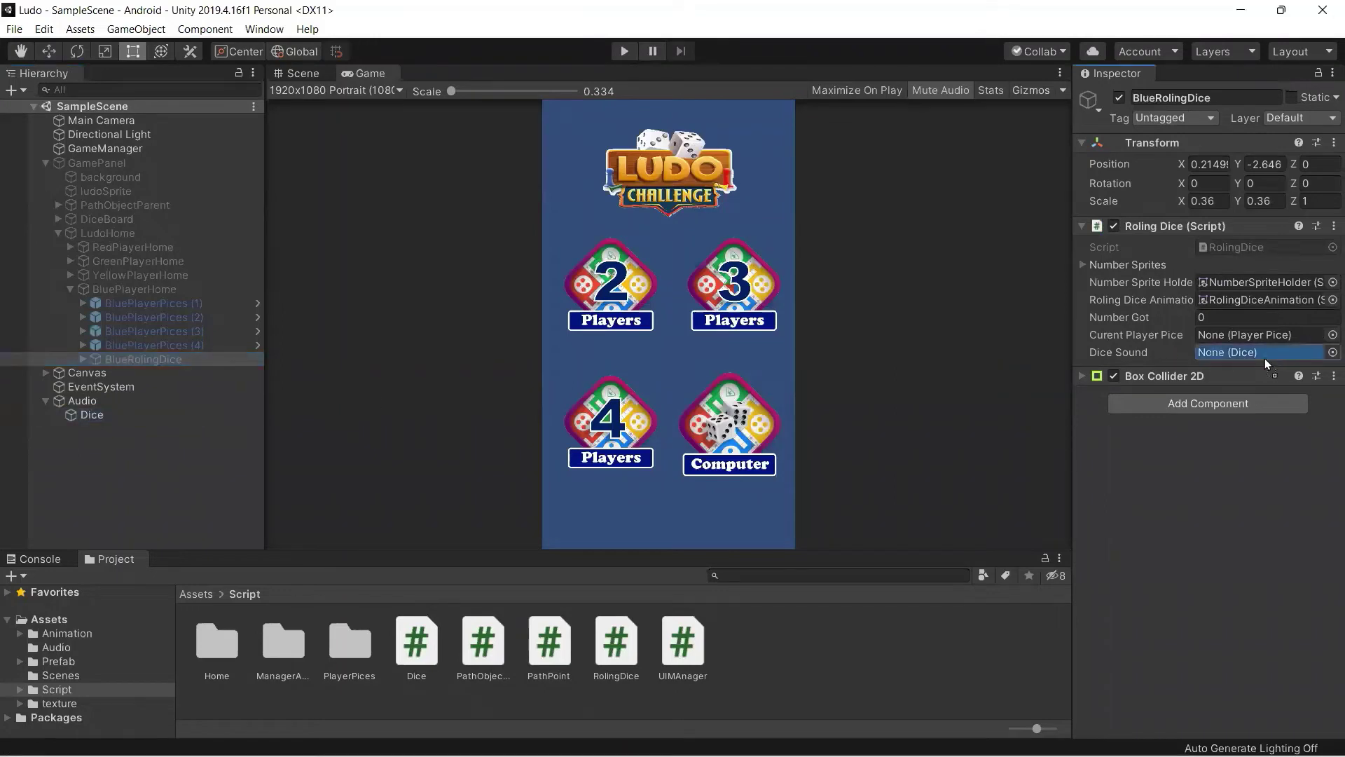
{"action": "left_click_drag", "start_coordinate": [160, 415], "coordinate": [1264, 359]}
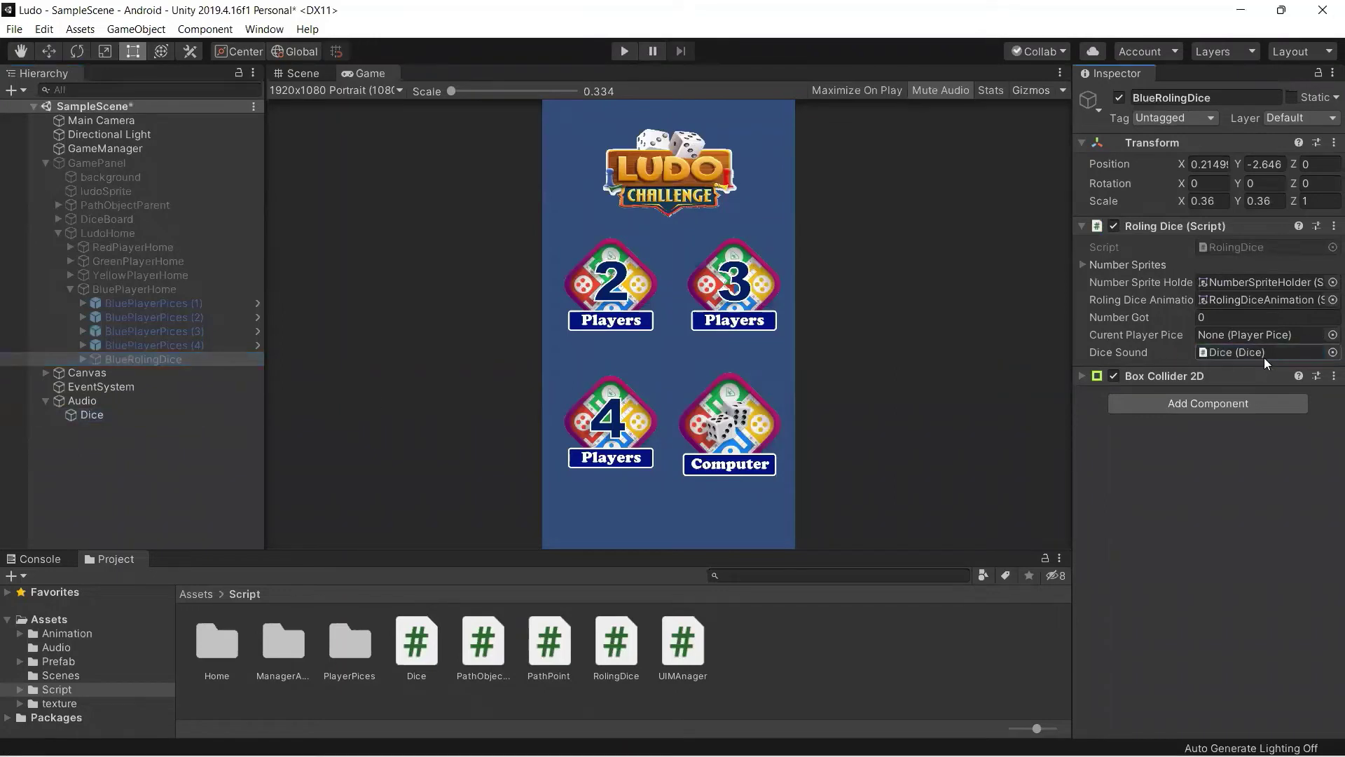
Assign the Dice audio object as Dice Sound for YellowRolingDice and GreenRolingDice
{"action": "left_click", "coordinate": [70, 275]}
{"action": "left_click", "coordinate": [138, 346]}
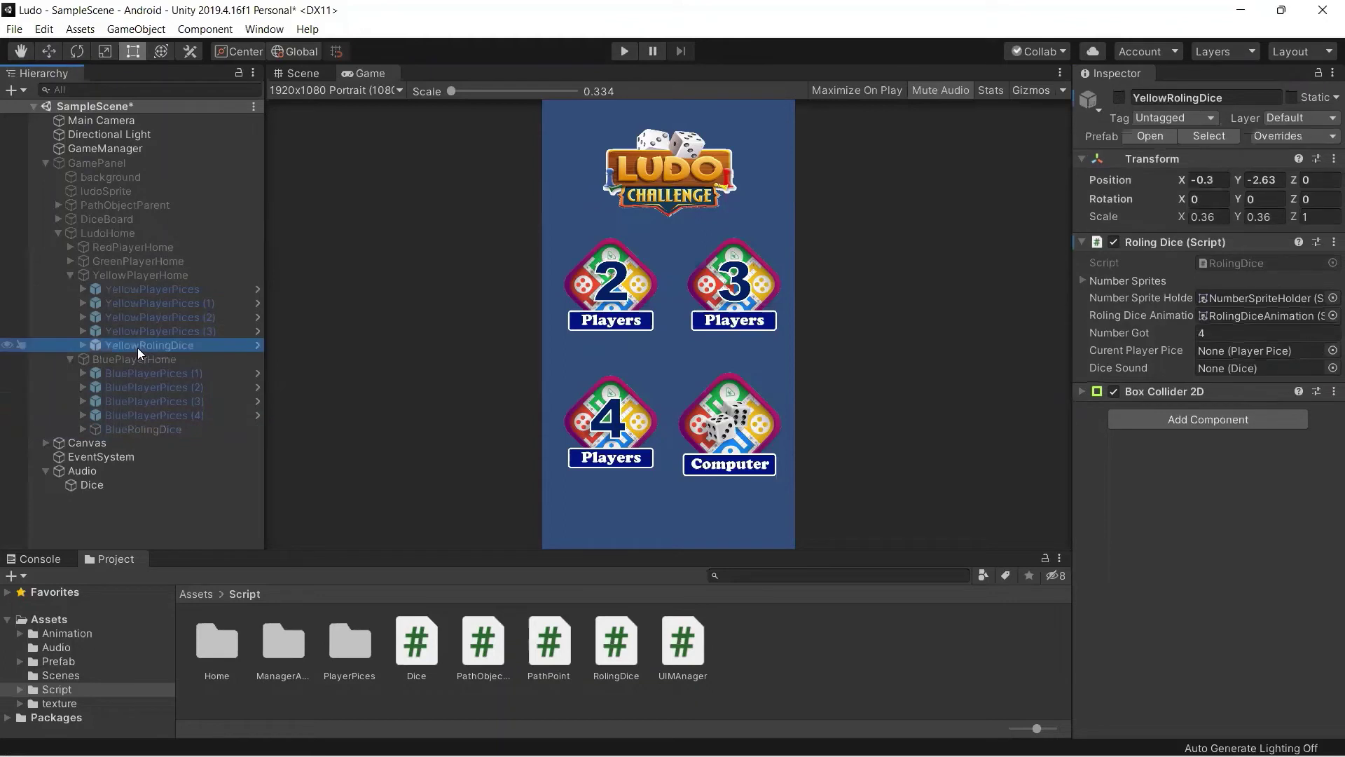
{"action": "left_click_drag", "start_coordinate": [85, 487], "coordinate": [1254, 369]}
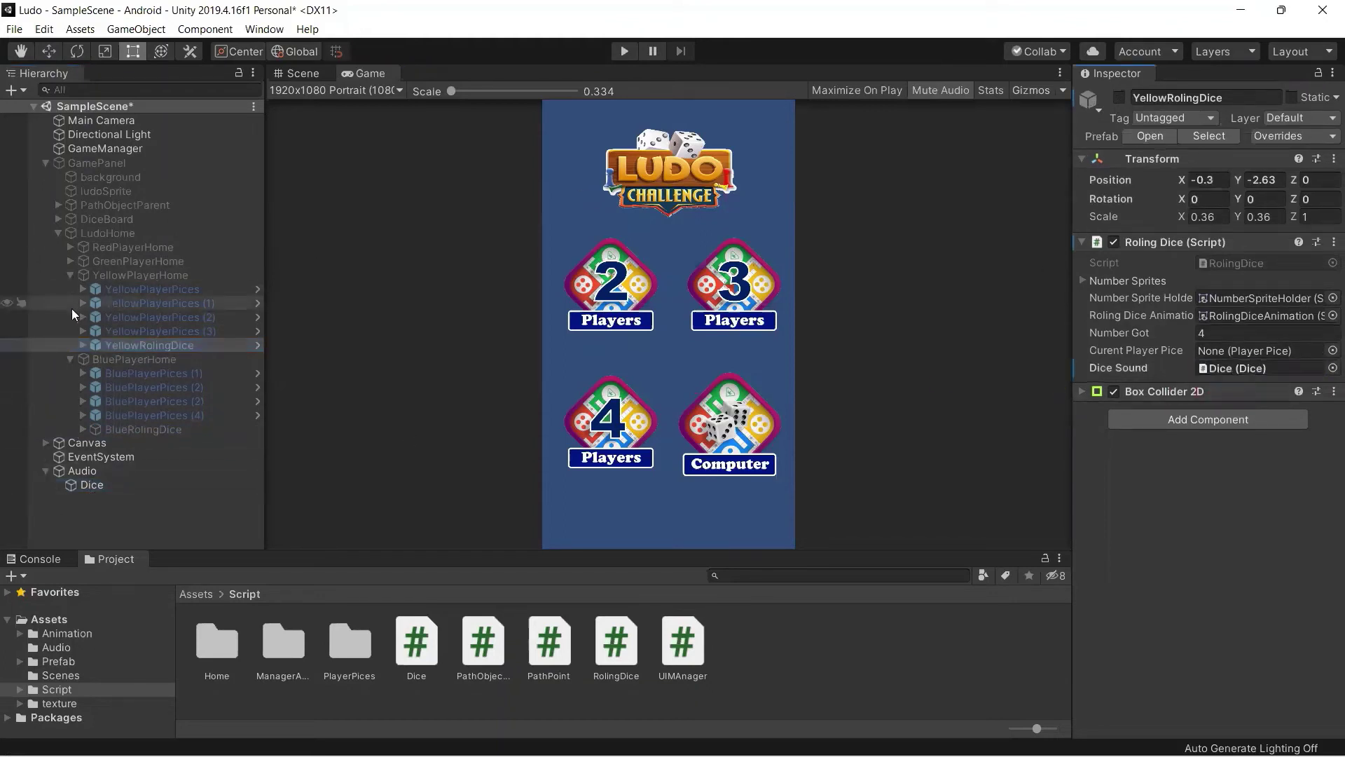
{"action": "left_click", "coordinate": [70, 261]}
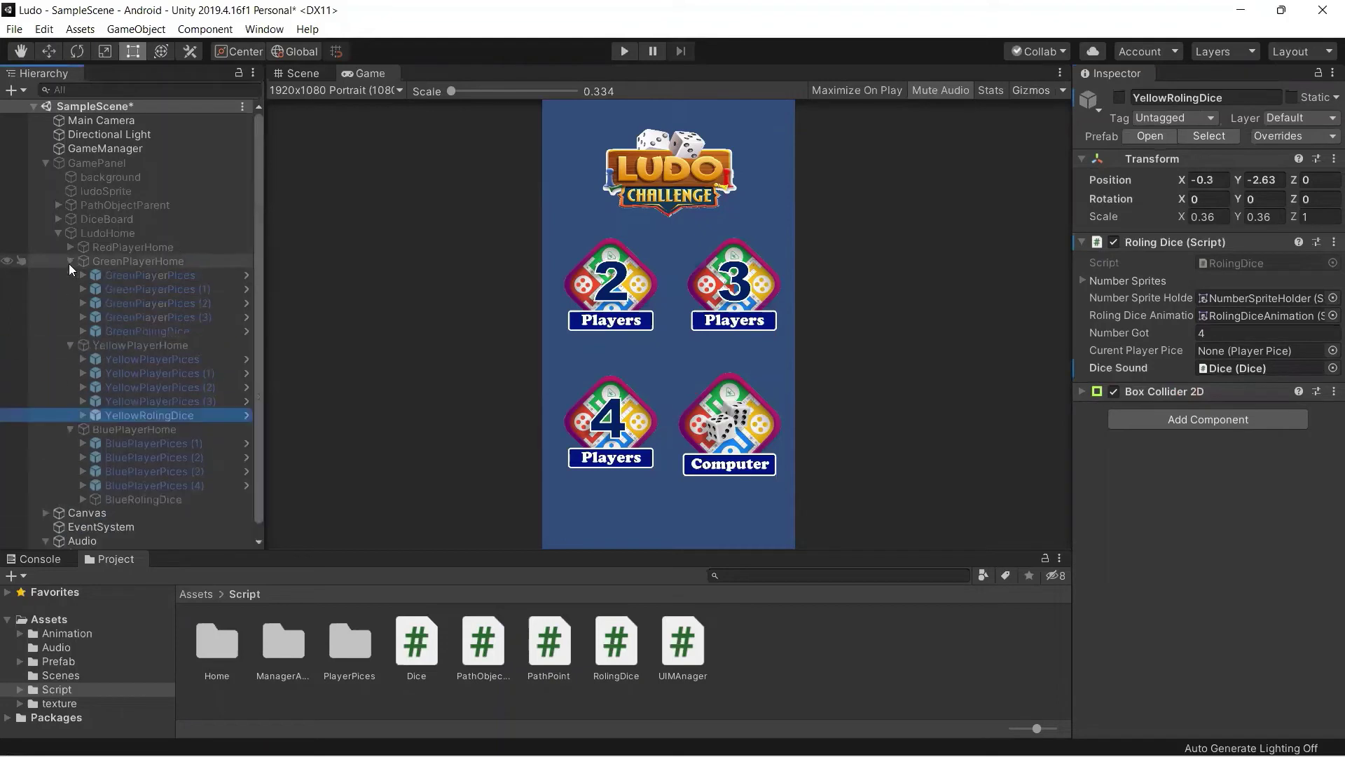
{"action": "left_click", "coordinate": [120, 328]}
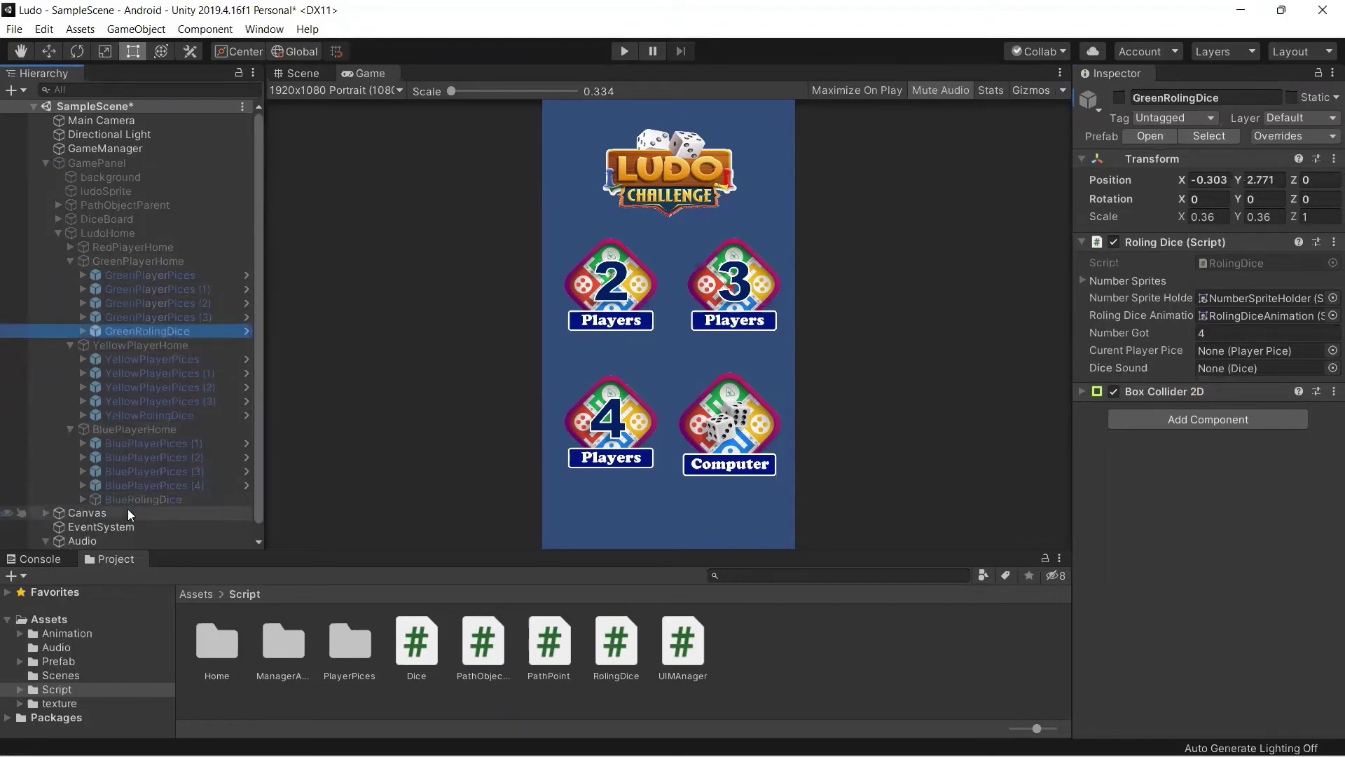
{"action": "scroll", "coordinate": [128, 508], "scroll_direction": "down", "scroll_amount": 1}
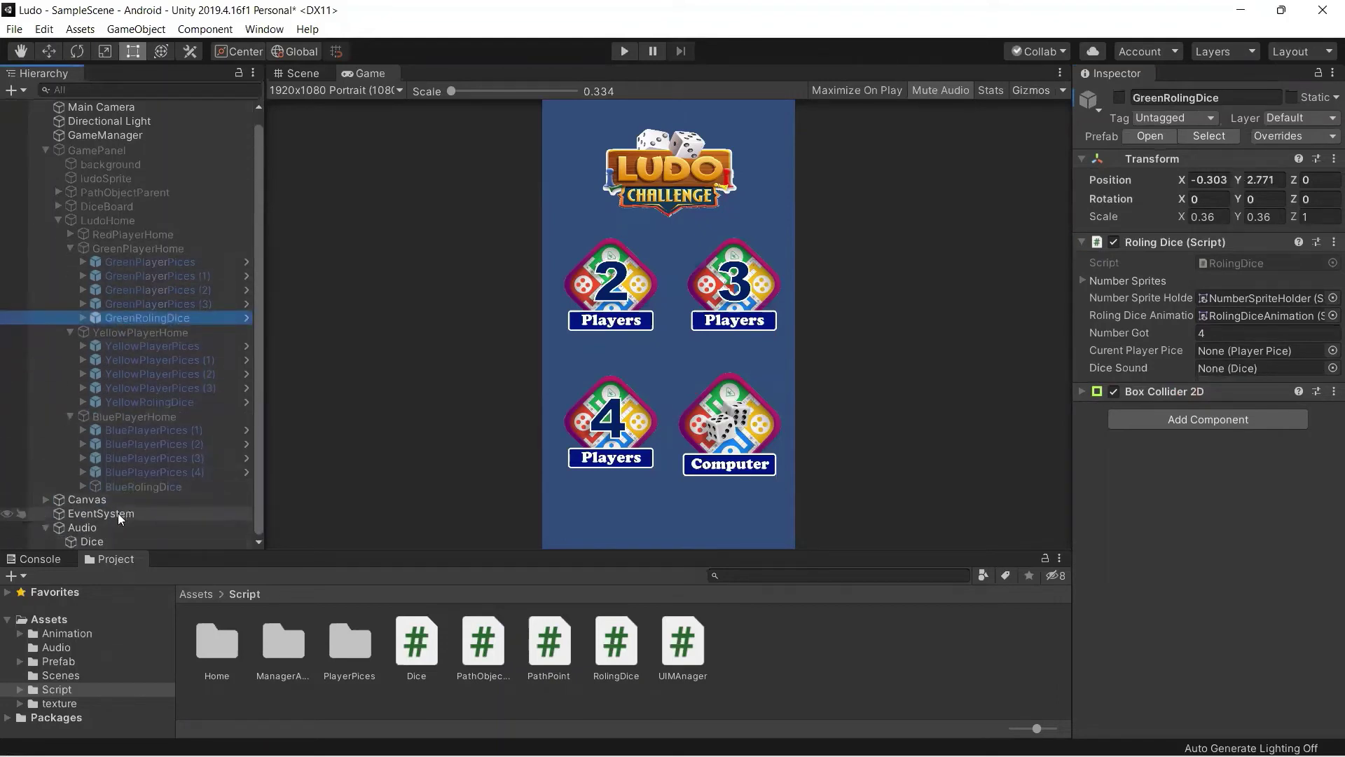
{"action": "left_click_drag", "start_coordinate": [93, 538], "coordinate": [1257, 372]}
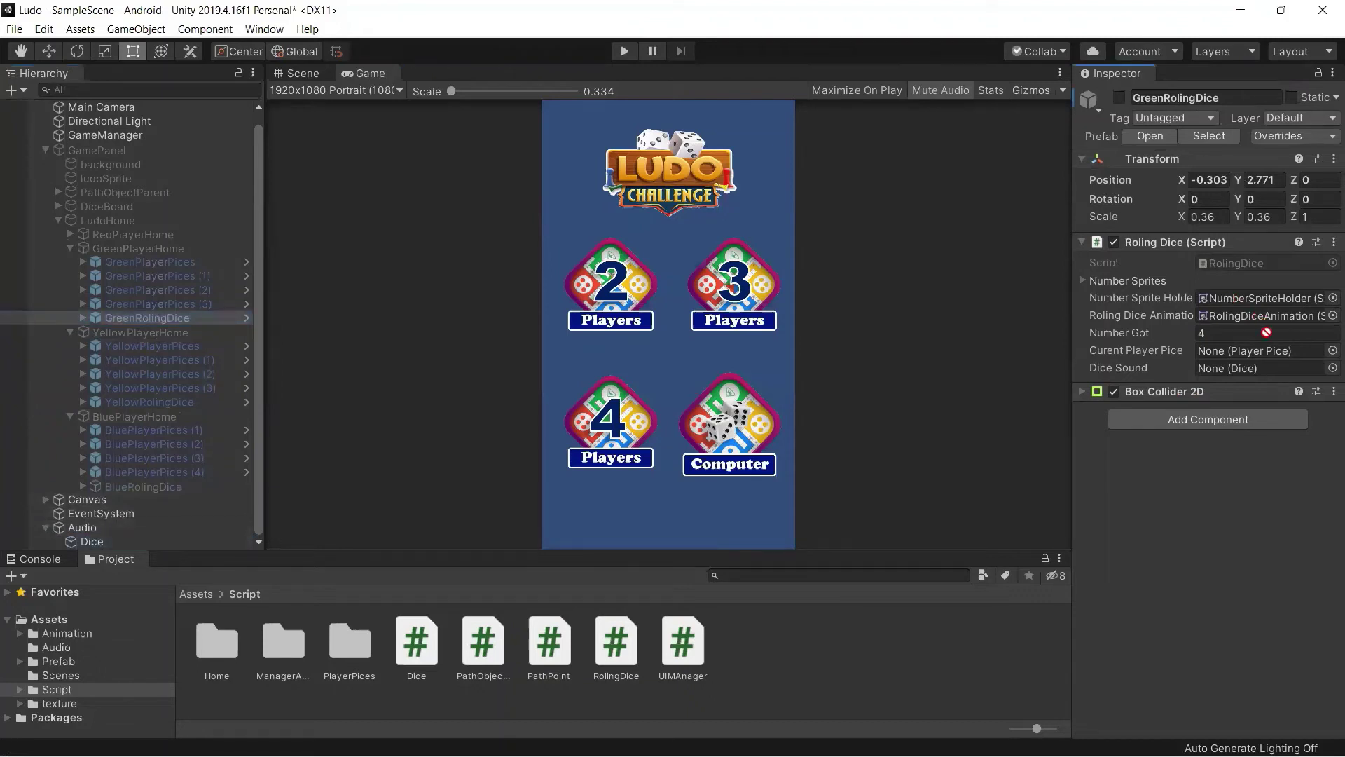
Assign Dice as RedRolingDice's Dice Sound, save the scene, and collapse the player homes
{"action": "left_click", "coordinate": [71, 416]}
{"action": "left_click", "coordinate": [70, 345]}
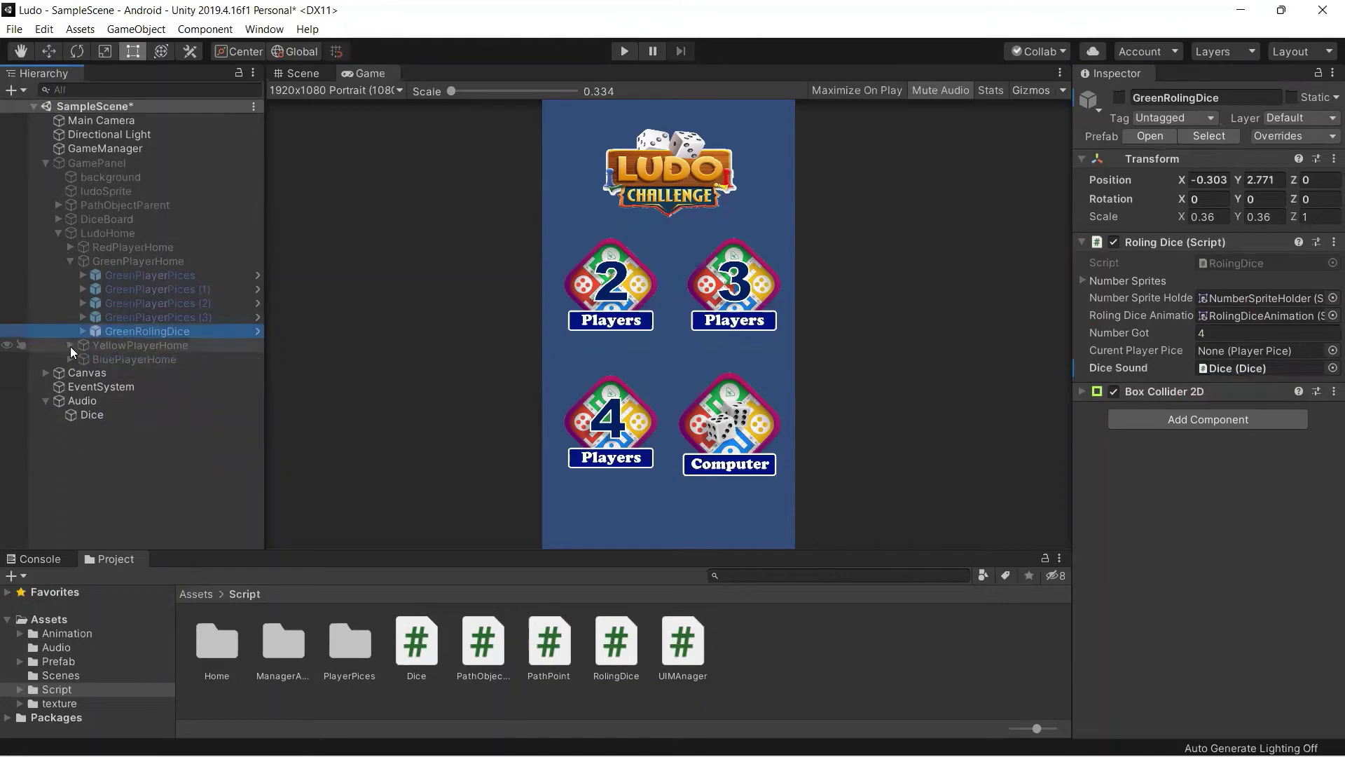
{"action": "left_click", "coordinate": [69, 260]}
{"action": "left_click", "coordinate": [70, 246]}
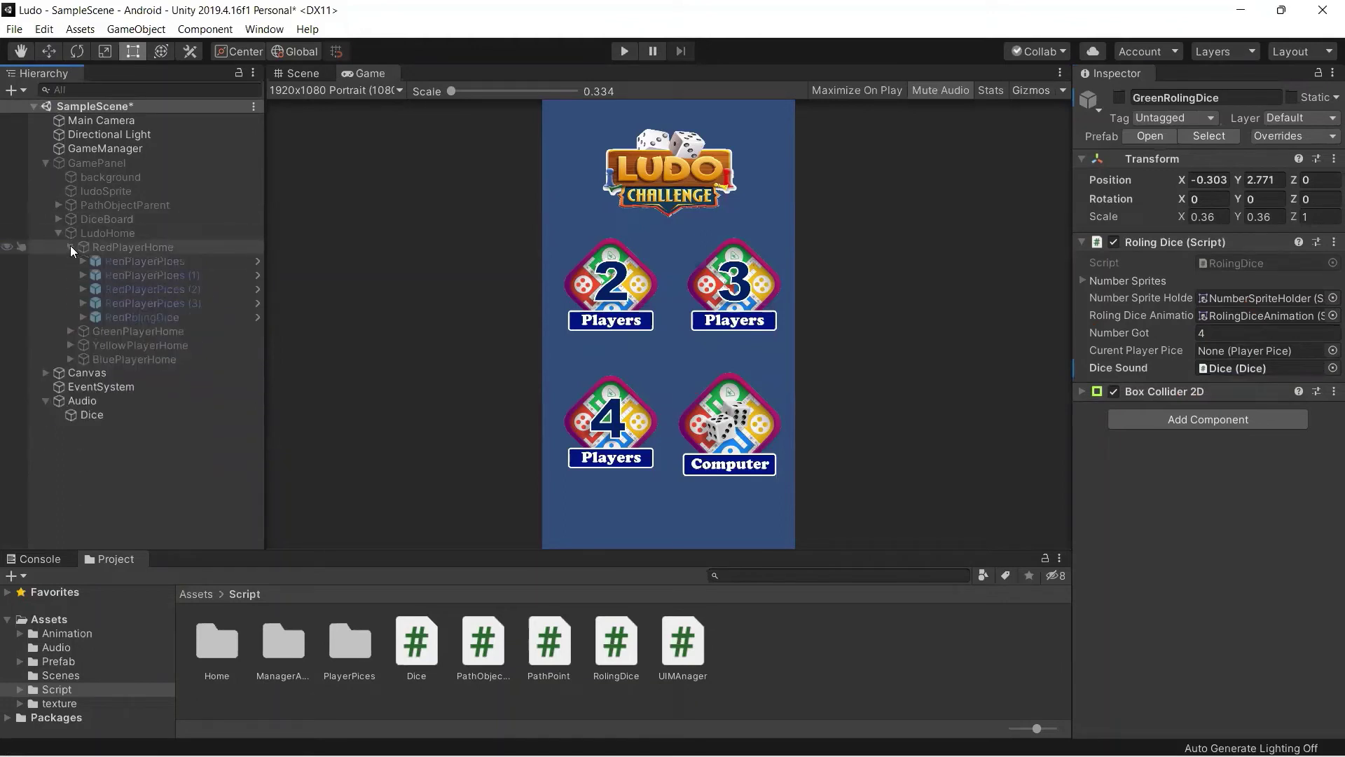
{"action": "left_click", "coordinate": [108, 317]}
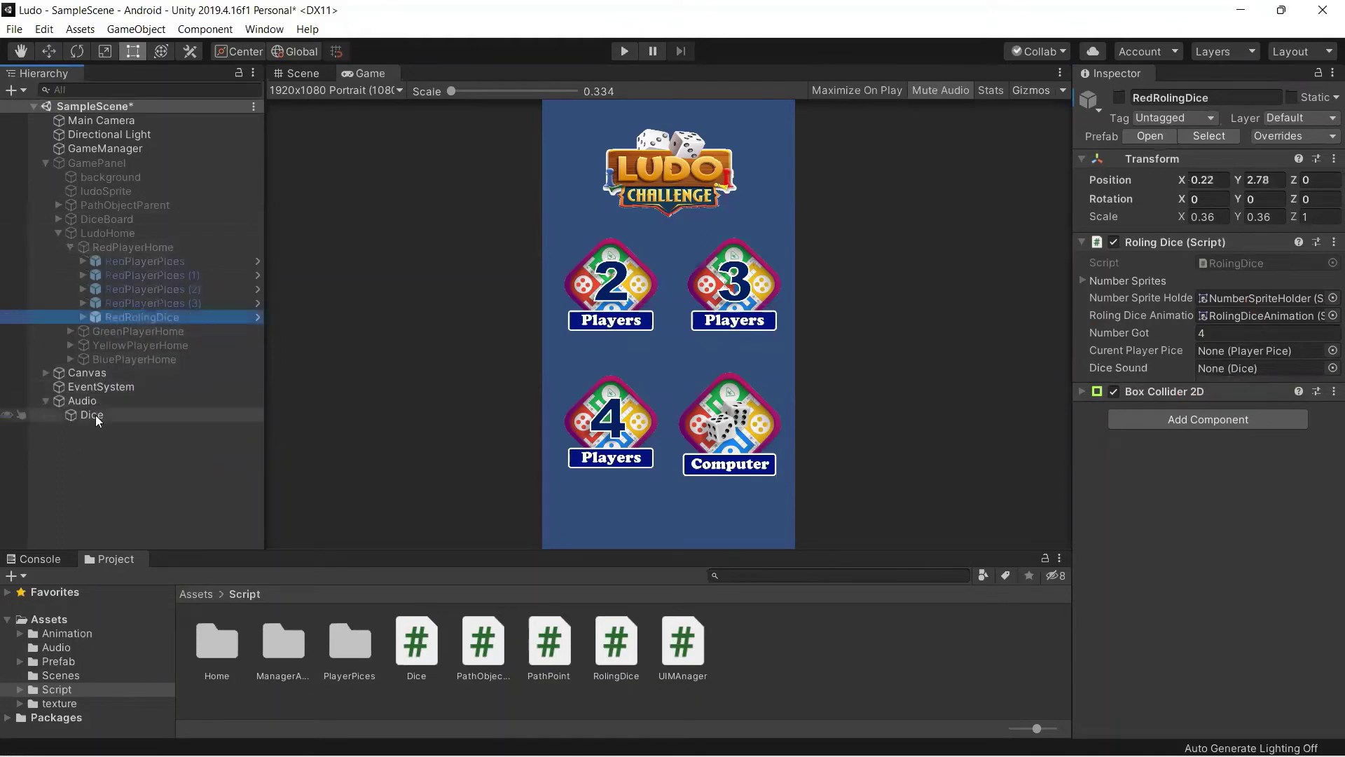
{"action": "mouse_move", "coordinate": [96, 415]}
{"action": "left_mouse_down"}
{"action": "mouse_move", "coordinate": [1177, 410]}
{"action": "mouse_move", "coordinate": [1264, 370]}
{"action": "left_mouse_up"}
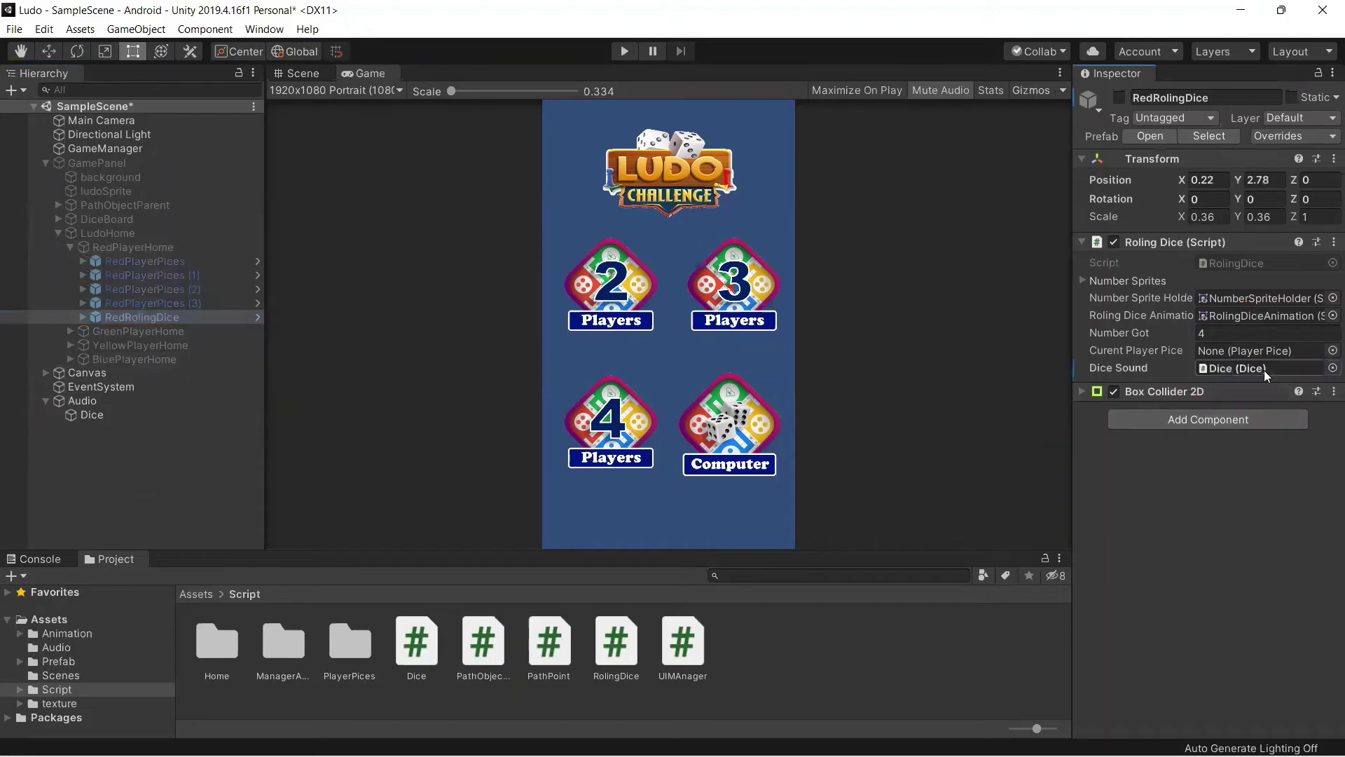
{"action": "key", "text": "ctrl+s"}
{"action": "left_click", "coordinate": [70, 247]}
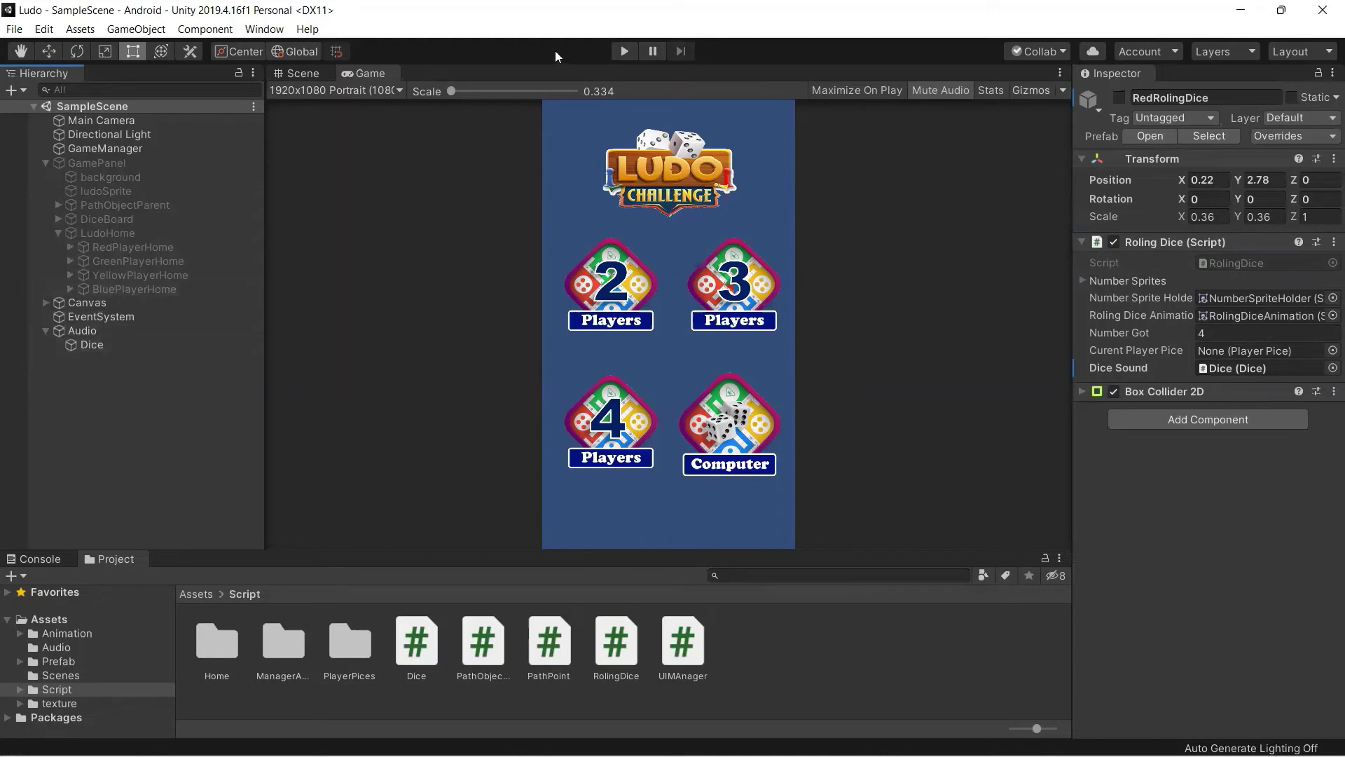
Enter Play mode, start a Computer match, roll the blue dice, and move a blue piece
{"action": "left_click", "coordinate": [626, 51]}
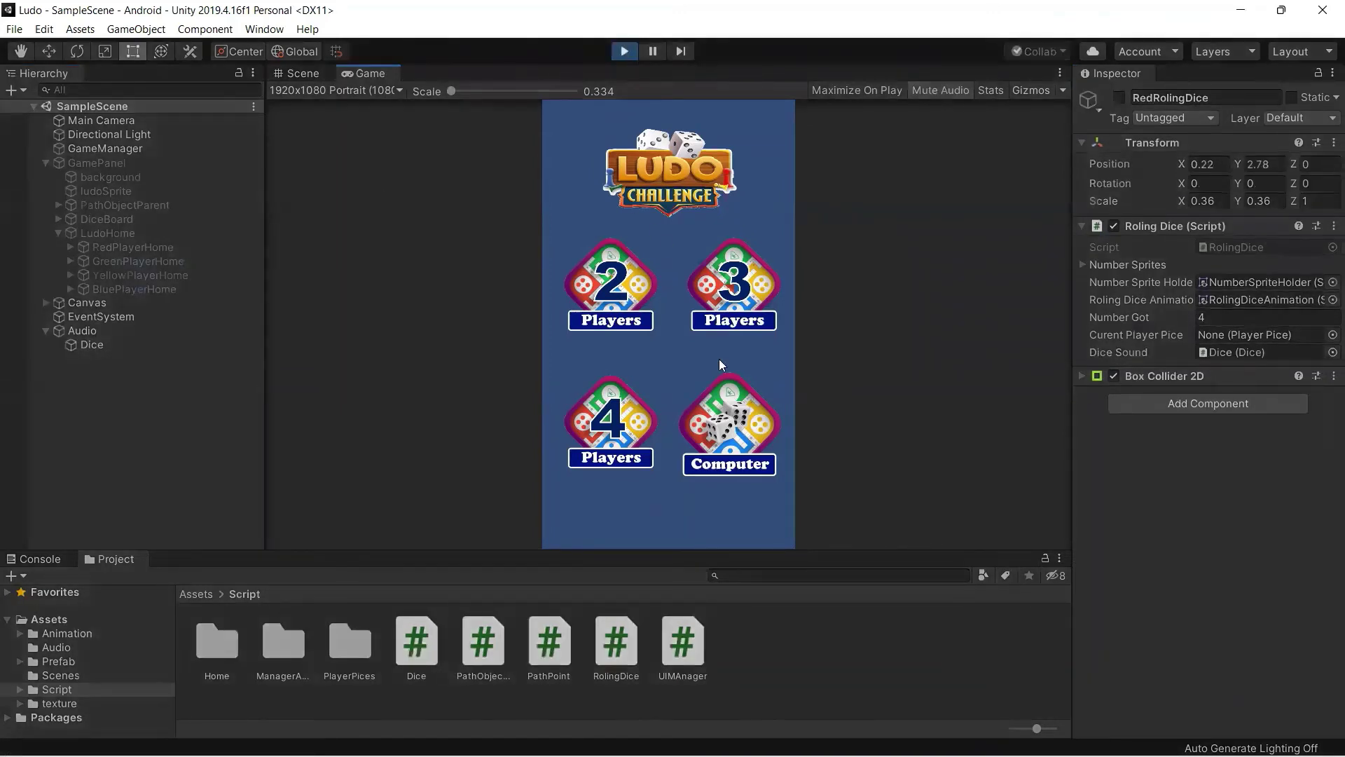
{"action": "left_click", "coordinate": [714, 428]}
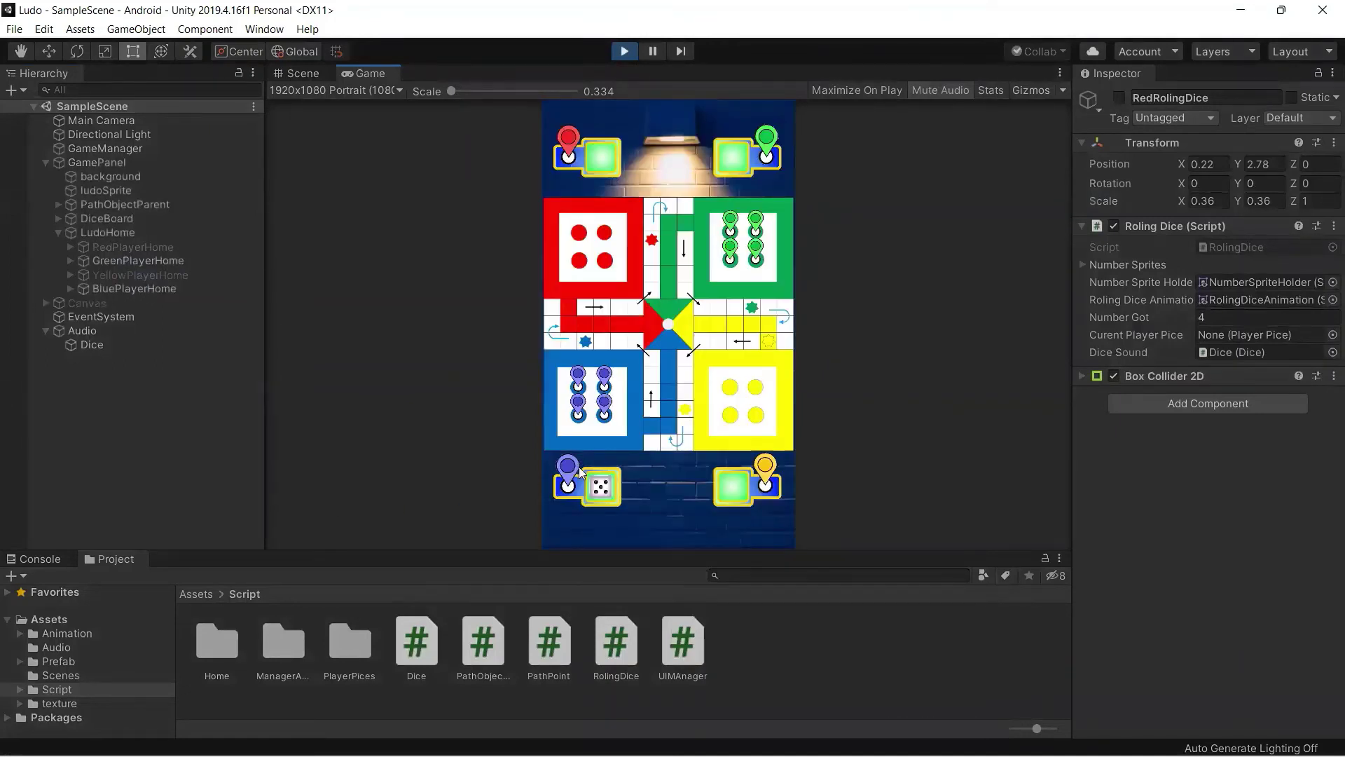
{"action": "left_click", "coordinate": [599, 488]}
{"action": "left_click", "coordinate": [611, 485]}
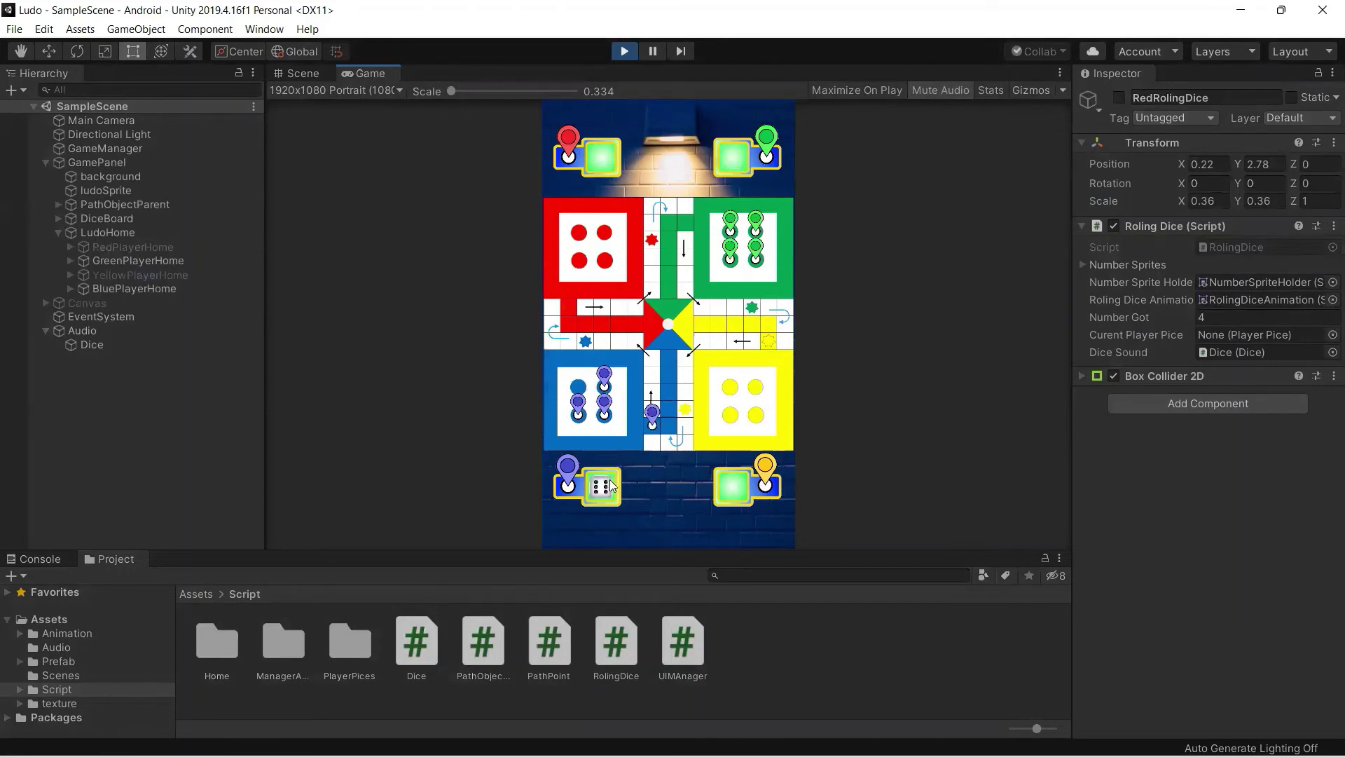
{"action": "left_click", "coordinate": [608, 487]}
{"action": "left_click", "coordinate": [650, 415]}
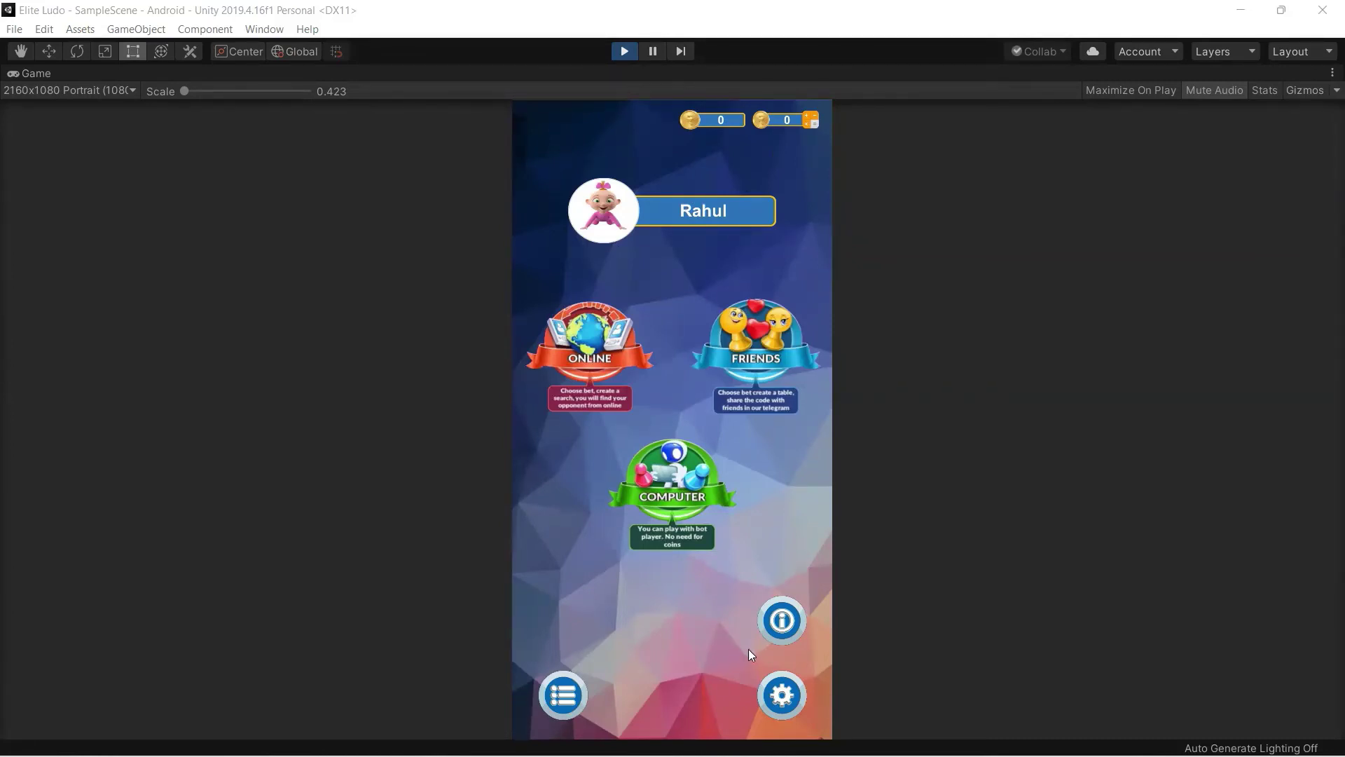
{"action": "left_click", "coordinate": [781, 699]}
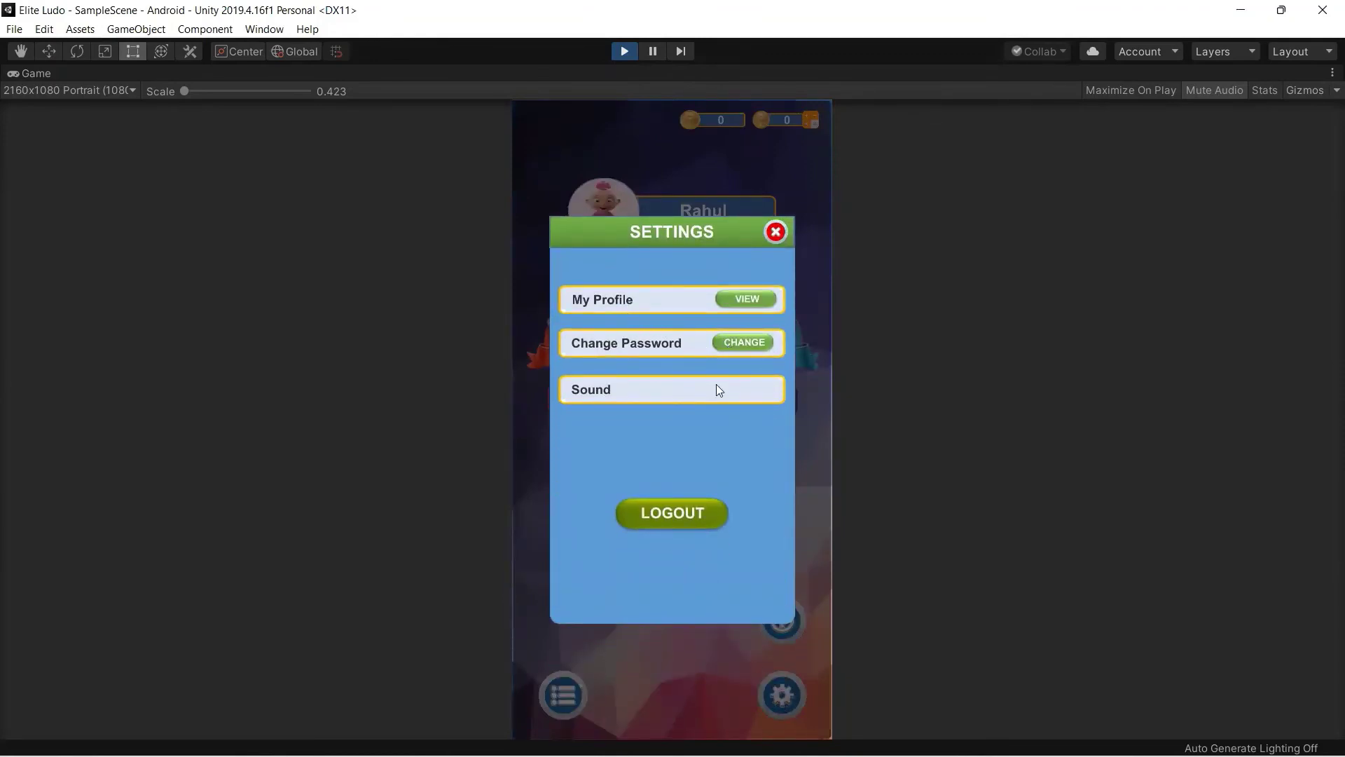
{"action": "left_click", "coordinate": [670, 515]}
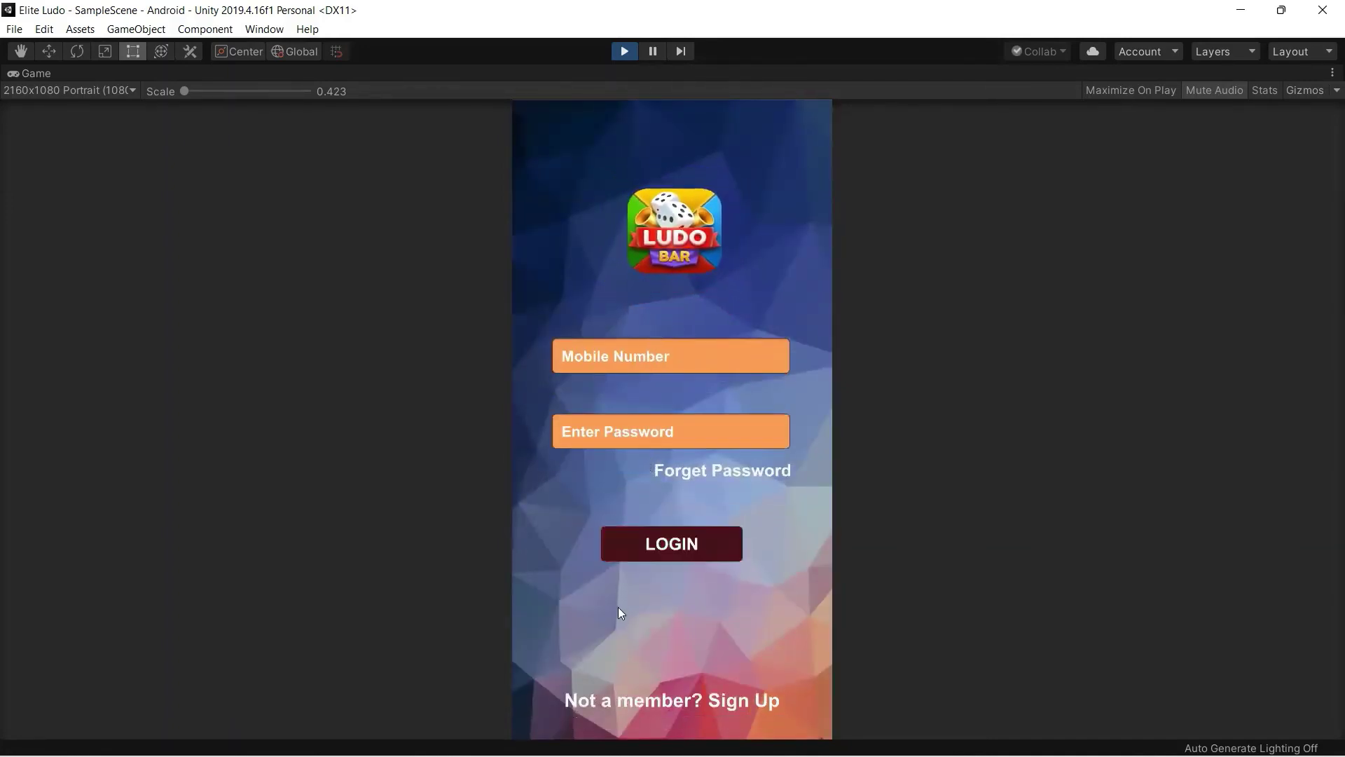
{"action": "left_click", "coordinate": [734, 702]}
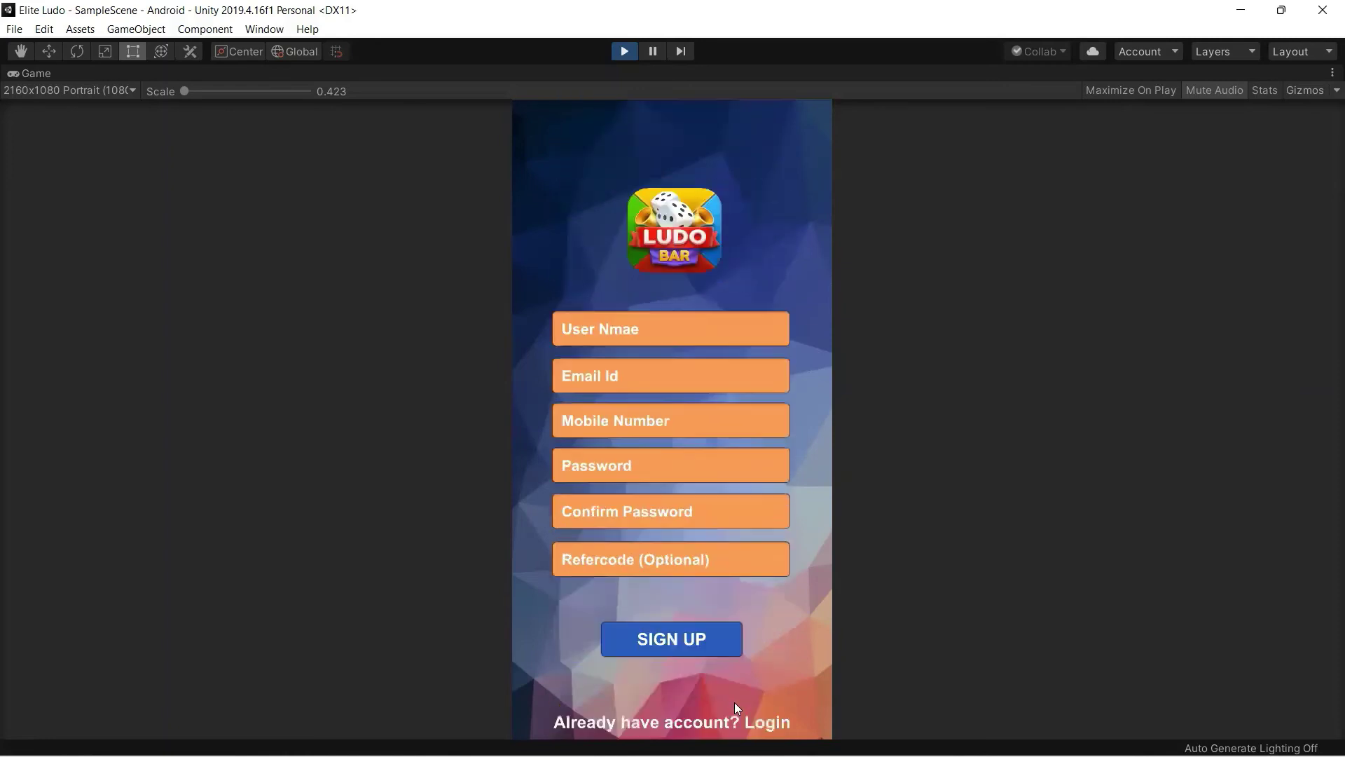
{"action": "left_click", "coordinate": [734, 702]}
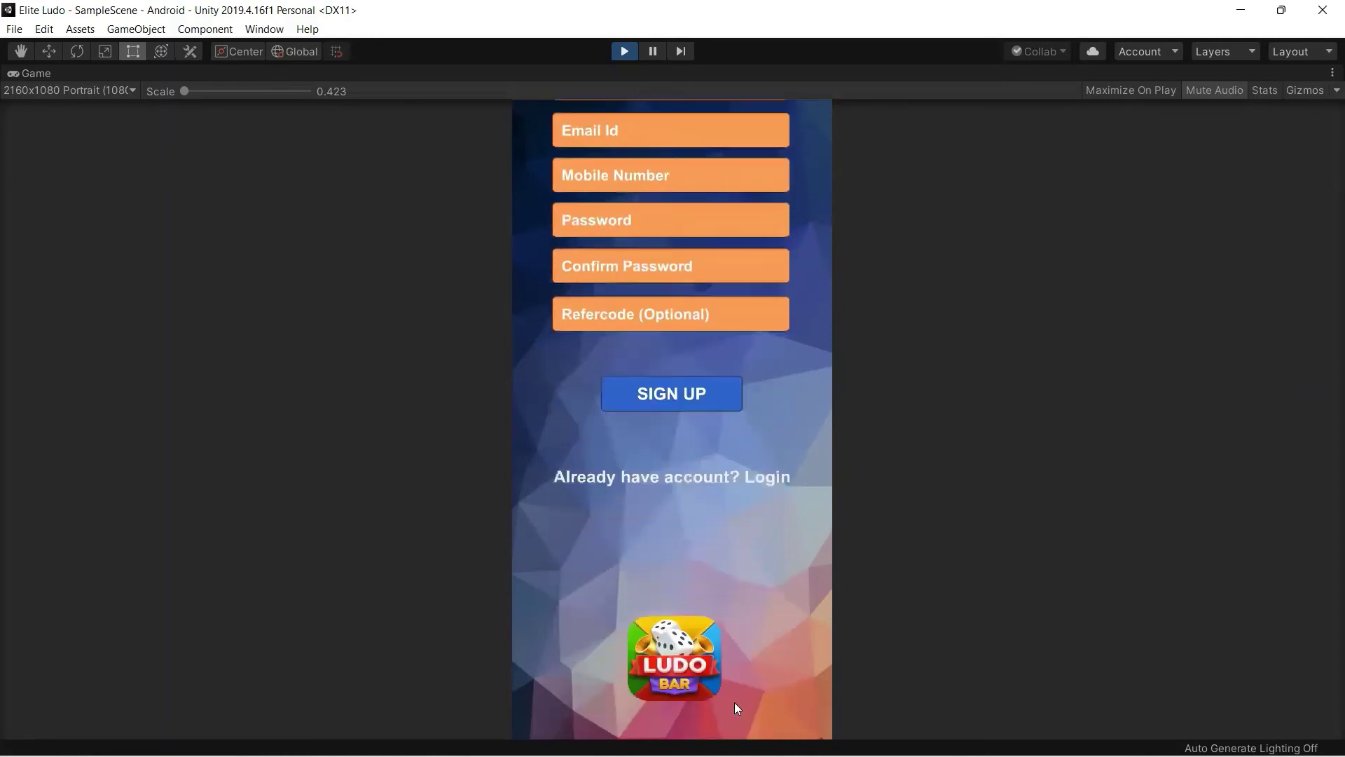
{"action": "left_click", "coordinate": [658, 364]}
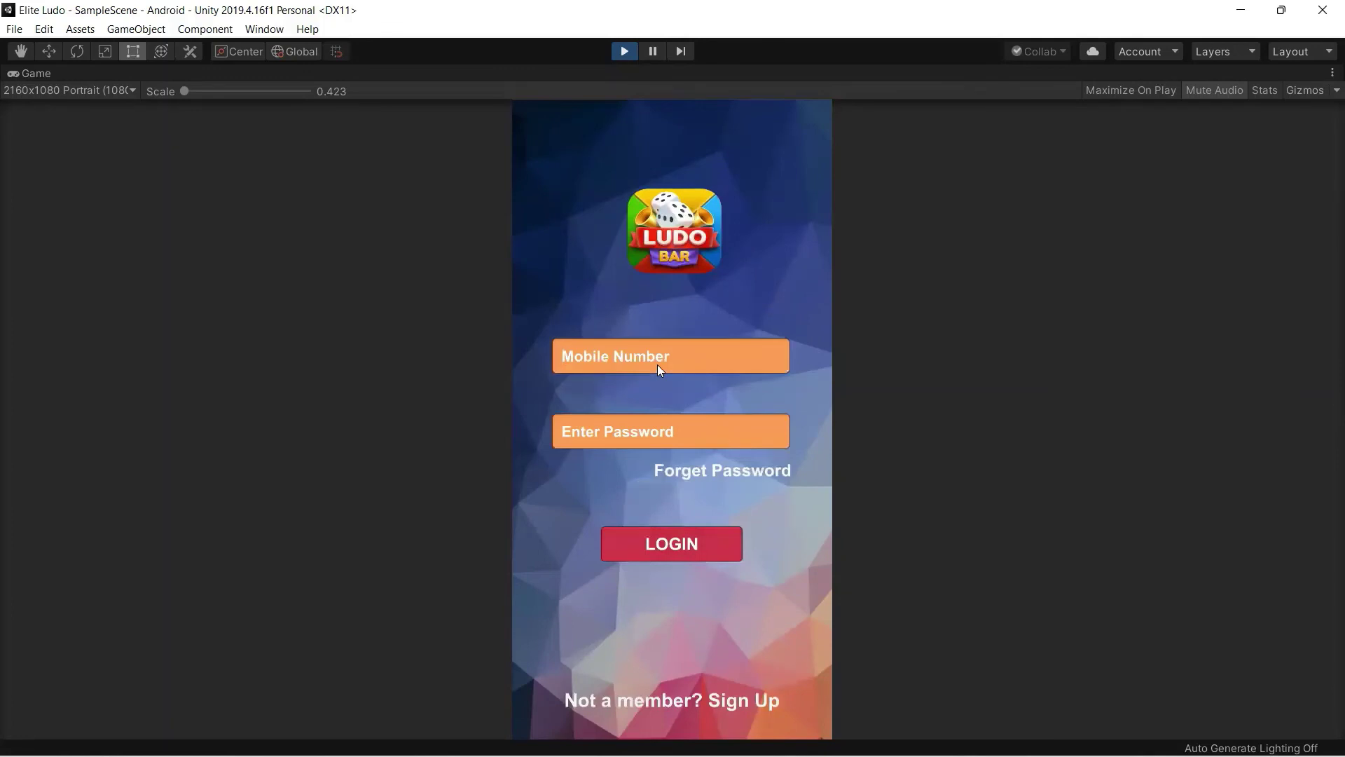
{"action": "left_click", "coordinate": [651, 431]}
{"action": "type", "text": "***"}
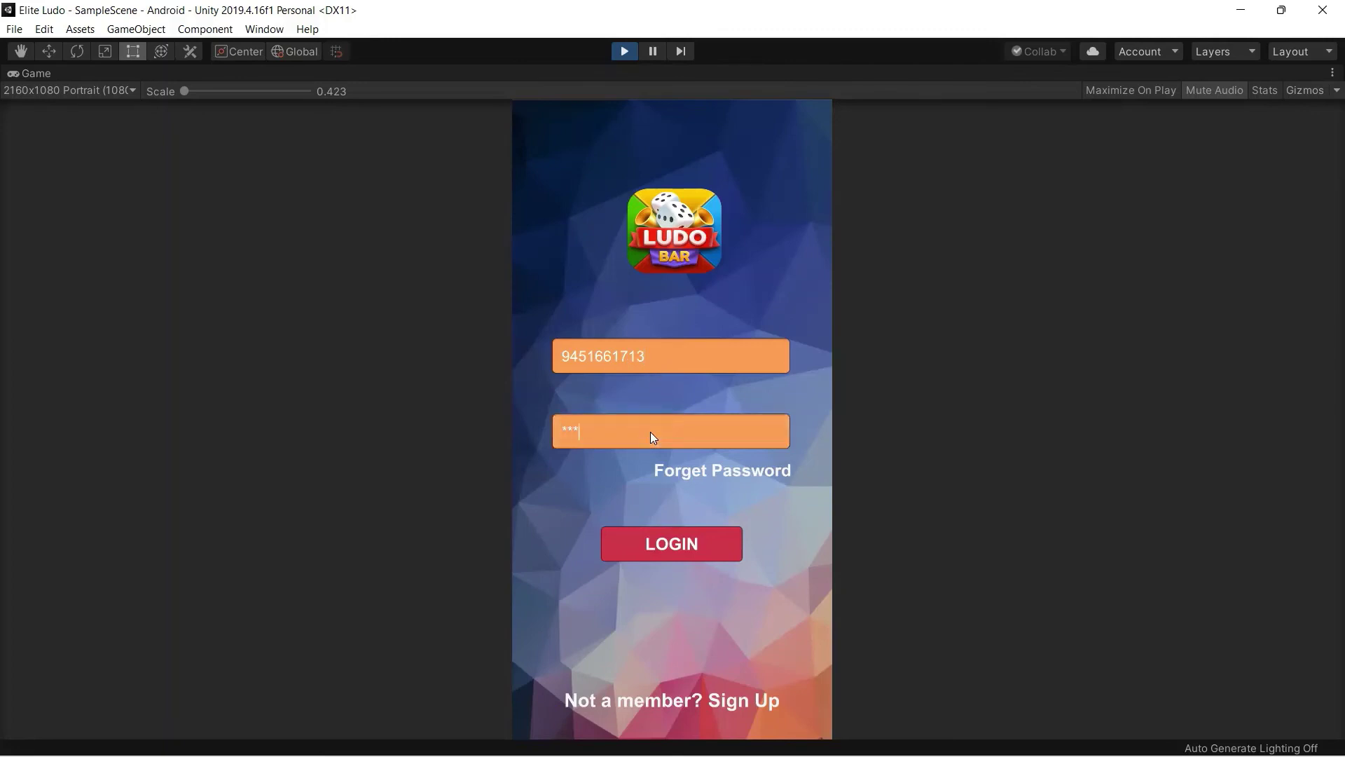
{"action": "type", "text": "******"}
{"action": "left_click", "coordinate": [669, 538]}
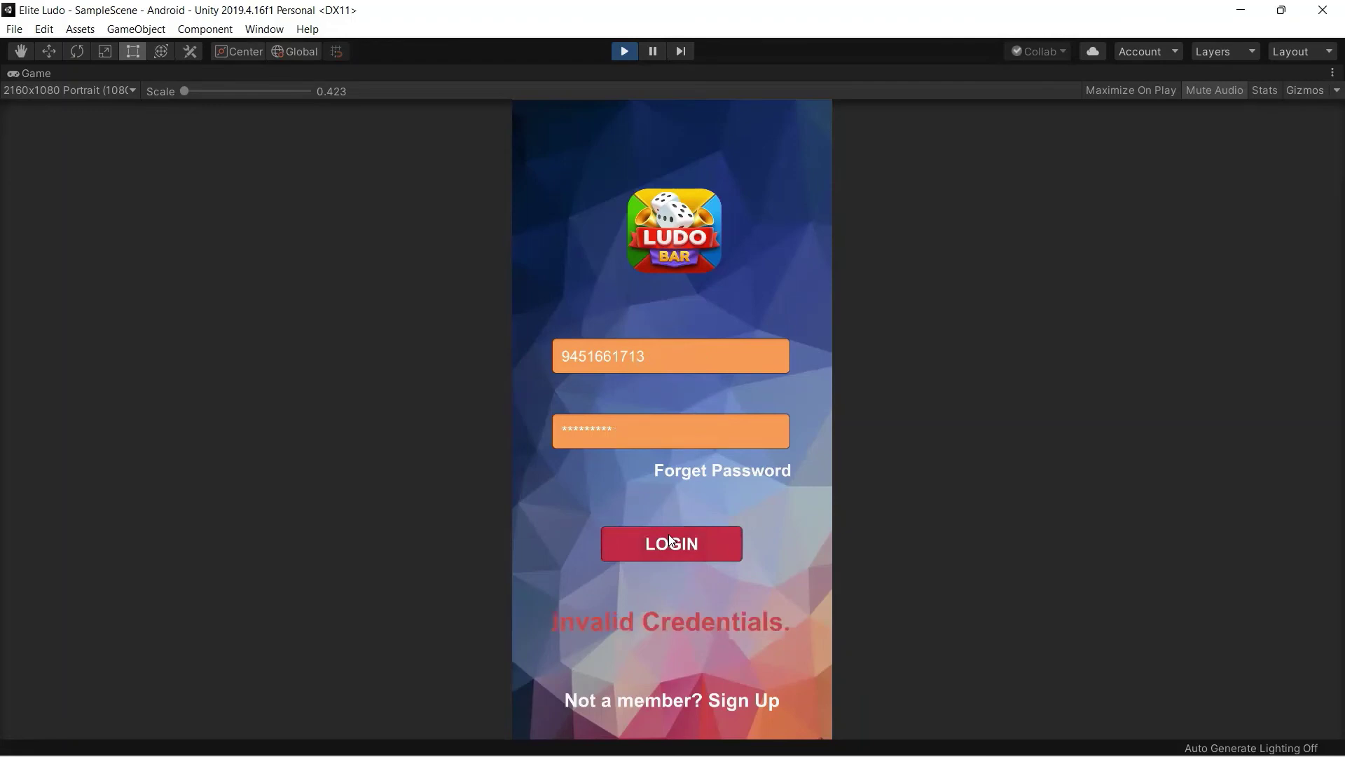
{"action": "left_click", "coordinate": [657, 437]}
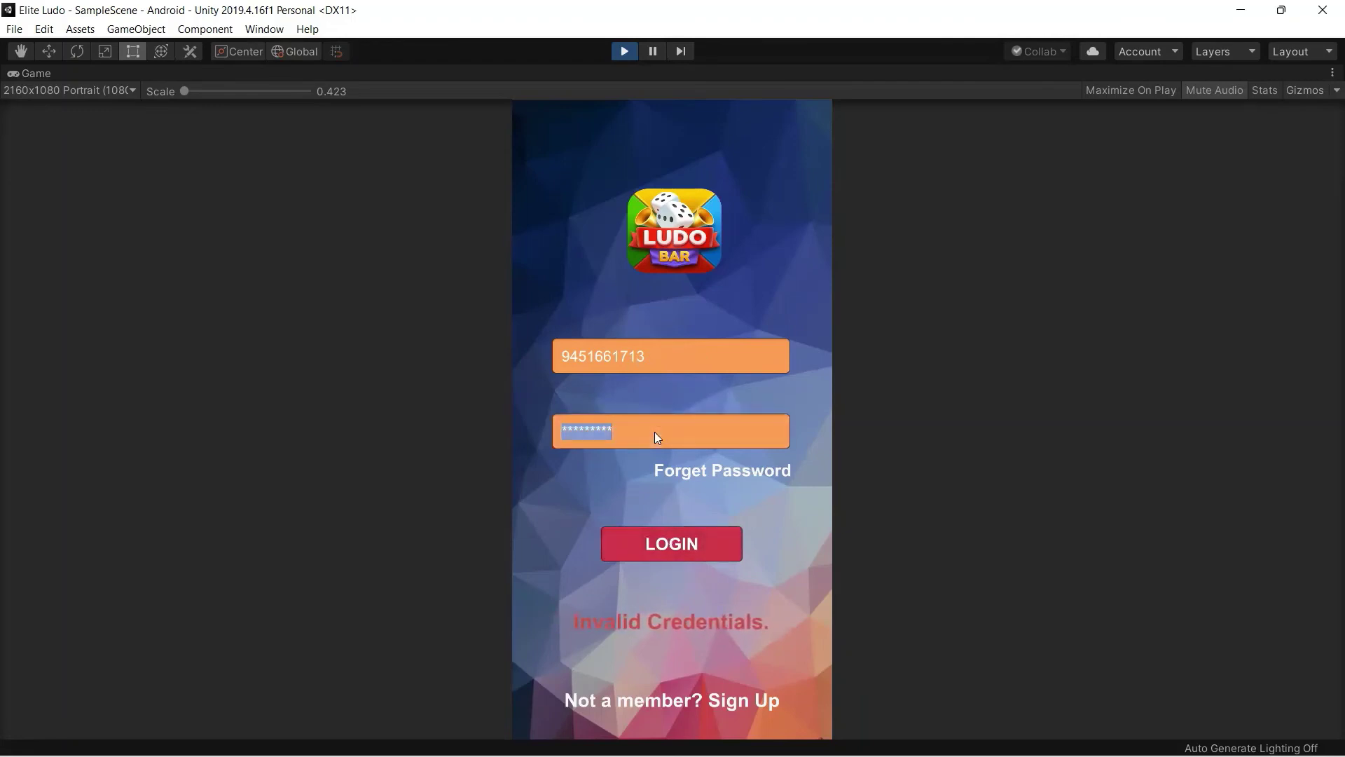
{"action": "left_click", "coordinate": [664, 548]}
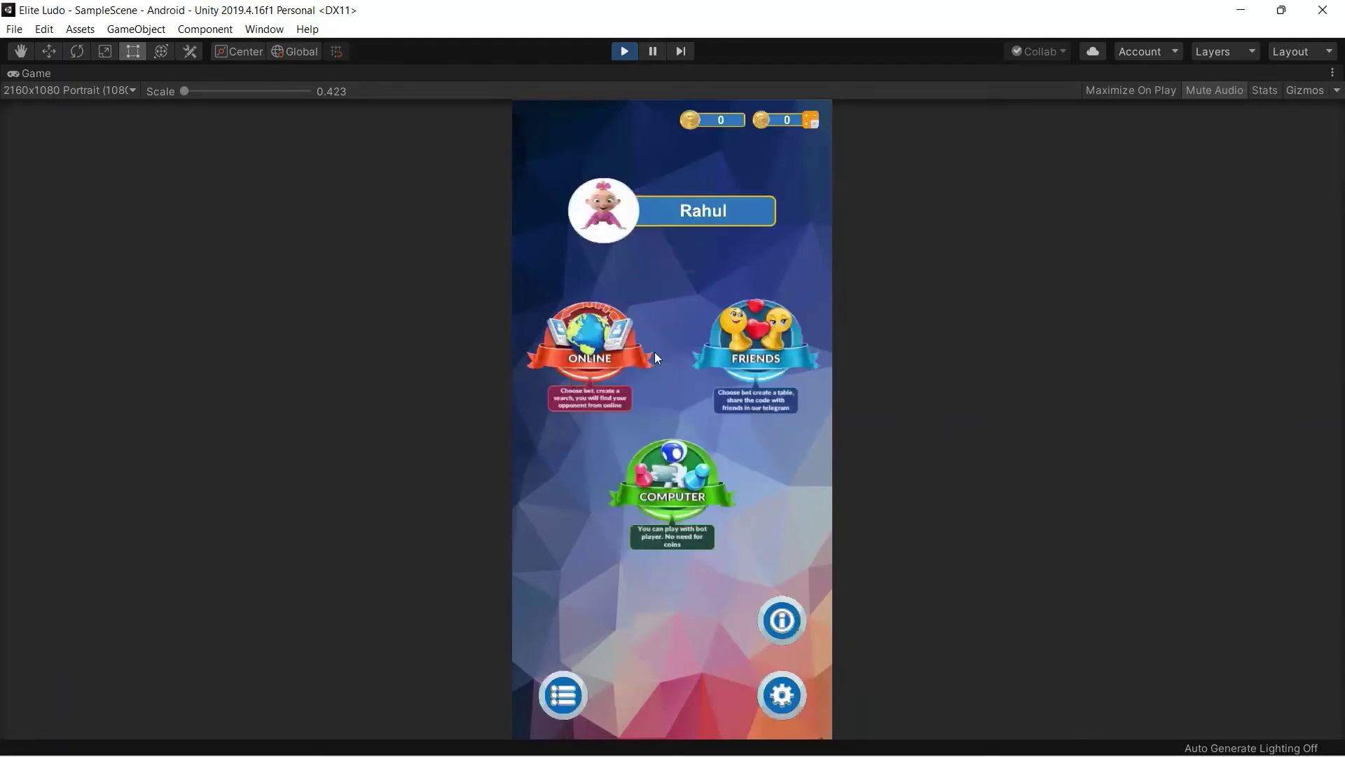